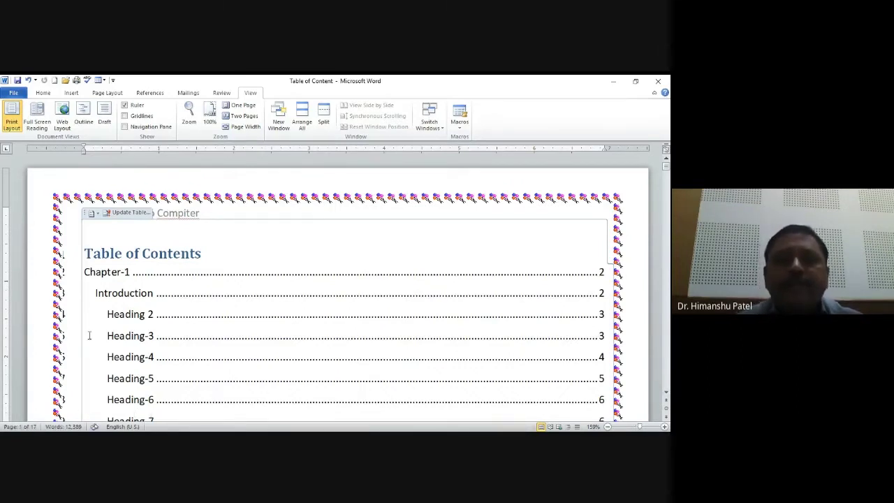
Step: Review the table of contents entries from Chapter-1 into Chapter-2
{"action": "left_click", "coordinate": [103, 93]}
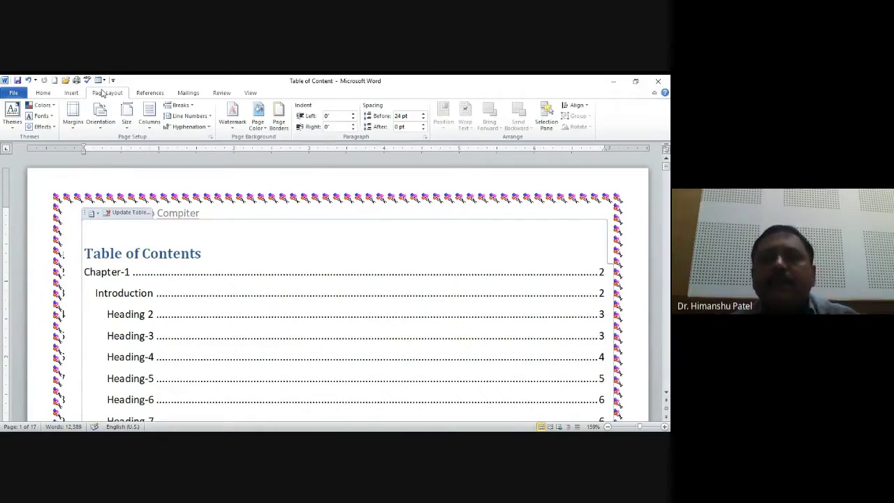
{"action": "left_click", "coordinate": [140, 96]}
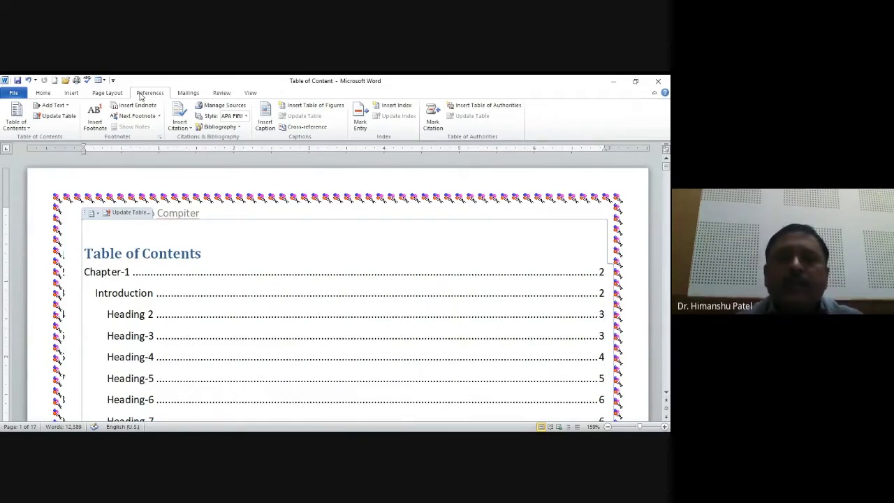
{"action": "key", "text": "Down"}
{"action": "key", "text": "Down"}
{"action": "key", "text": "Down"}
{"action": "key", "text": "Down"}
{"action": "key", "text": "Down"}
{"action": "key", "text": "Down"}
{"action": "key", "text": "Down"}
{"action": "key", "text": "Down"}
{"action": "key", "text": "Down"}
{"action": "key", "text": "Down"}
{"action": "key", "text": "Down"}
{"action": "key", "text": "Down"}
{"action": "key", "text": "Down"}
{"action": "key", "text": "Down"}
{"action": "key", "text": "Down"}
{"action": "key", "text": "Down"}
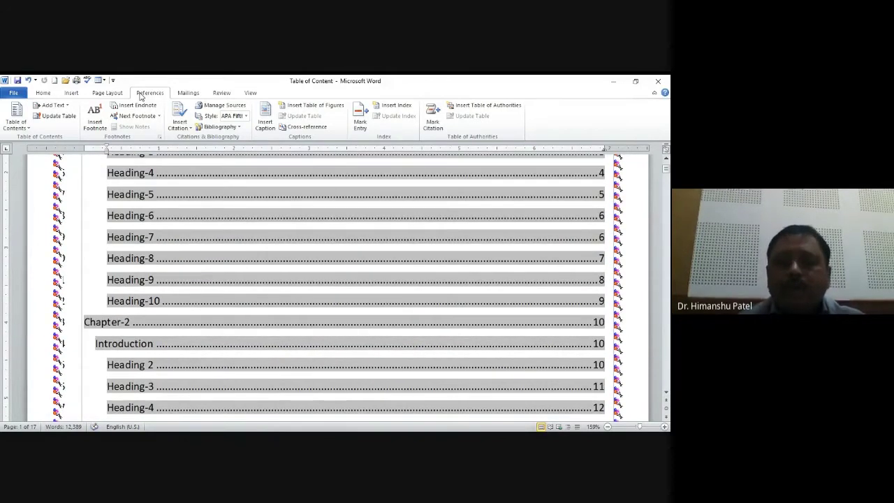
{"action": "key", "text": "ctrl+Home"}
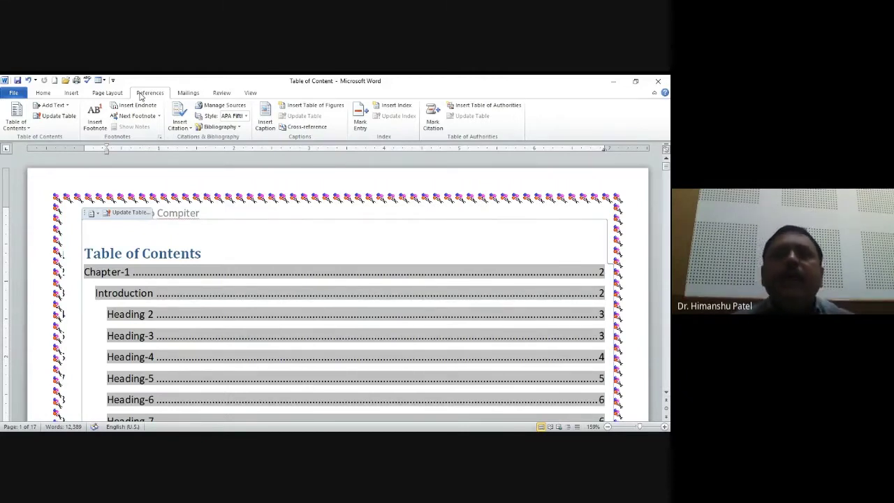
Step: Add a footnote to "Insert tab" in Chapter-1's Introduction reading "Insert tab is used to insert picture, clipart or shapes etc."
{"action": "key", "text": "Down"}
{"action": "key", "text": "Down"}
{"action": "key", "text": "Down"}
{"action": "key", "text": "Down"}
{"action": "key", "text": "Down"}
{"action": "key", "text": "Down"}
{"action": "key", "text": "Down"}
{"action": "key", "text": "Down"}
{"action": "key", "text": "Down"}
{"action": "key", "text": "Down"}
{"action": "key", "text": "Down"}
{"action": "key", "text": "Down"}
{"action": "key", "text": "Down"}
{"action": "key", "text": "Down"}
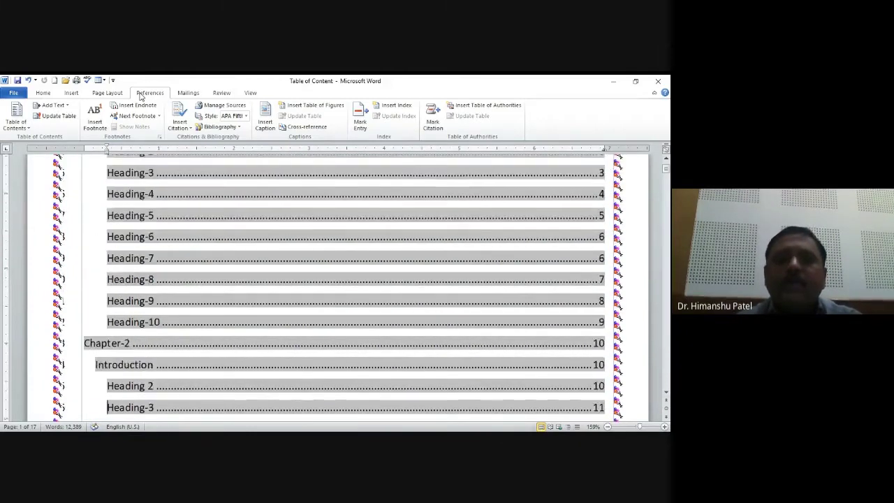
{"action": "key", "text": "Down"}
{"action": "key", "text": "Down"}
{"action": "key", "text": "Down"}
{"action": "key", "text": "Down"}
{"action": "key", "text": "Down"}
{"action": "key", "text": "Down"}
{"action": "key", "text": "Down"}
{"action": "key", "text": "Down"}
{"action": "key", "text": "Down"}
{"action": "key", "text": "Down"}
{"action": "key", "text": "Down"}
{"action": "key", "text": "Down"}
{"action": "key", "text": "Down"}
{"action": "key", "text": "Down"}
{"action": "key", "text": "Down"}
{"action": "key", "text": "Down"}
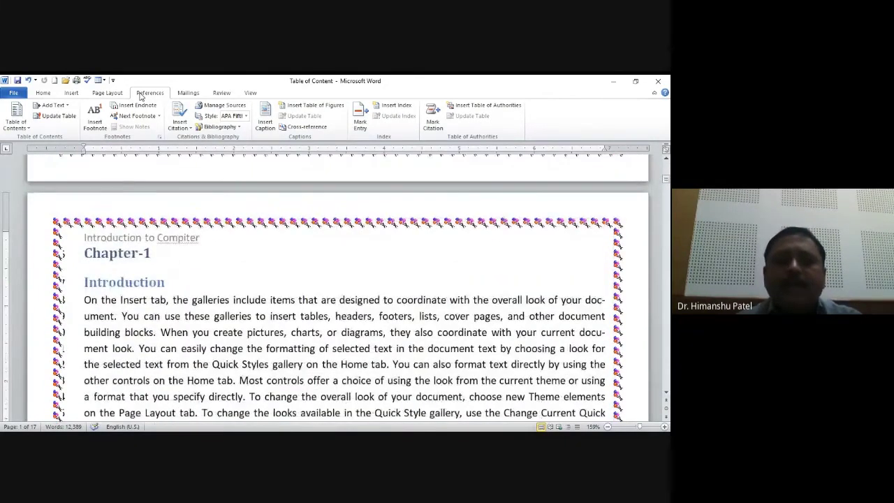
{"action": "key", "text": "Down"}
{"action": "key", "text": "Down"}
{"action": "key", "text": "Down"}
{"action": "key", "text": "Down"}
{"action": "key", "text": "Down"}
{"action": "key", "text": "Down"}
{"action": "key", "text": "Down"}
{"action": "key", "text": "Down"}
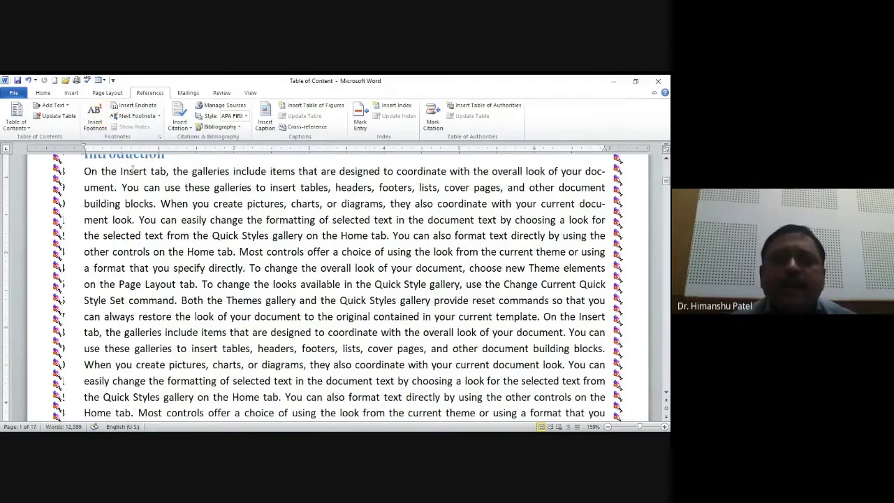
{"action": "left_click_drag", "start_coordinate": [120, 171], "coordinate": [163, 174]}
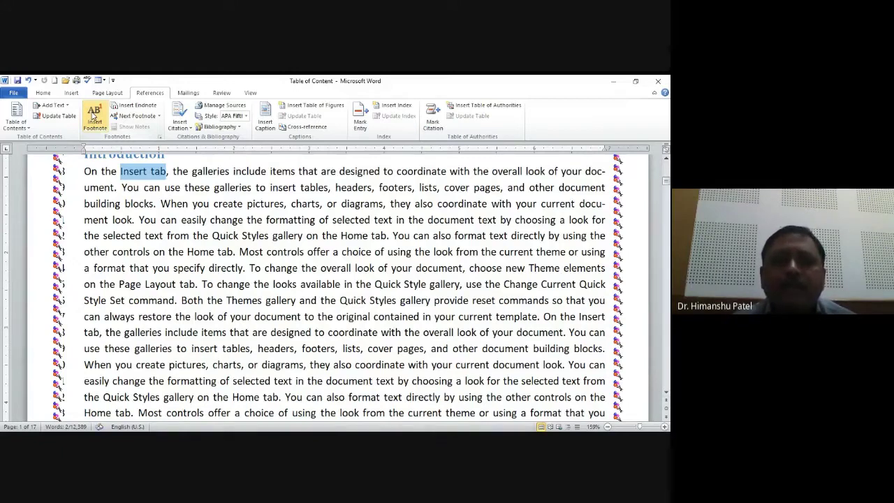
{"action": "left_click", "coordinate": [94, 119]}
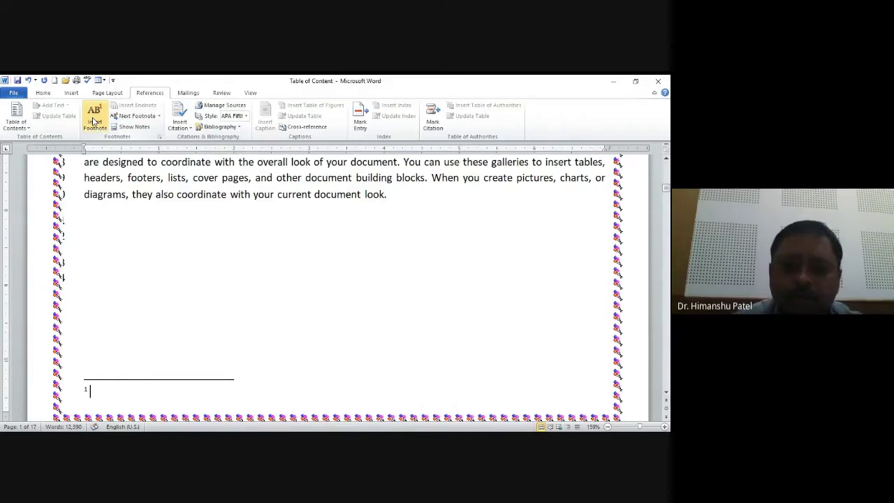
{"action": "type", "text": "Ins"}
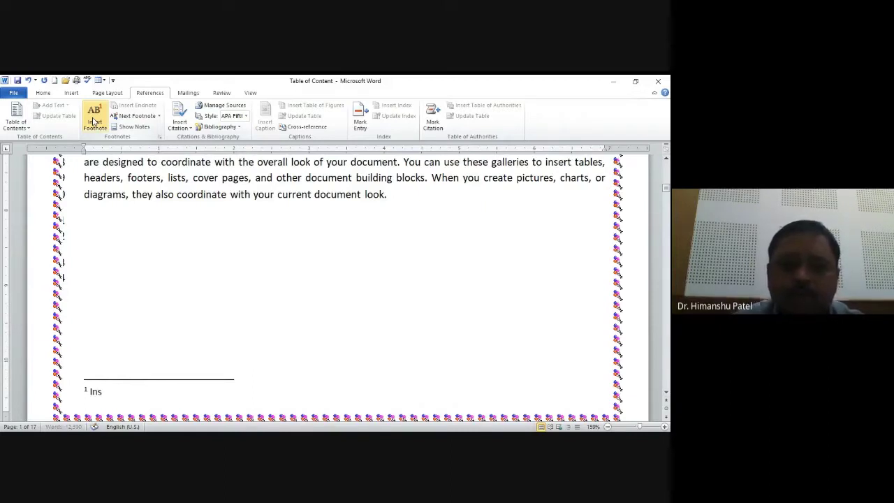
{"action": "type", "text": "ert tab is used to"}
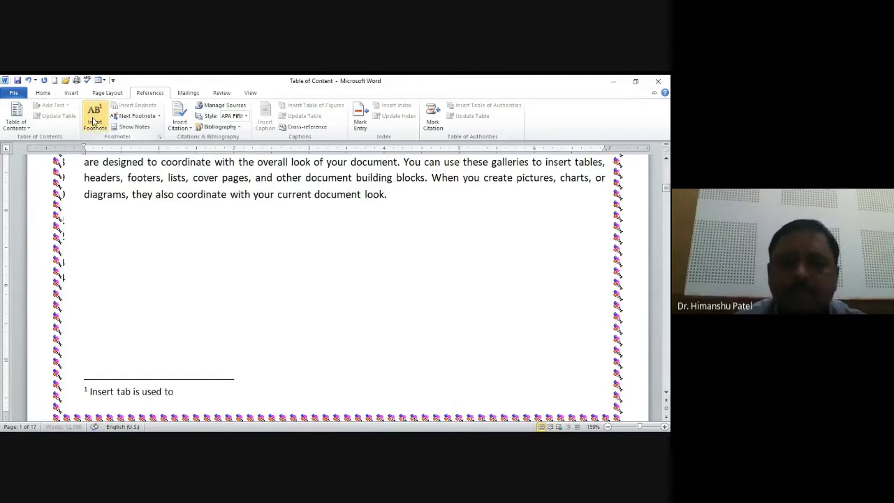
{"action": "type", "text": " insert p"}
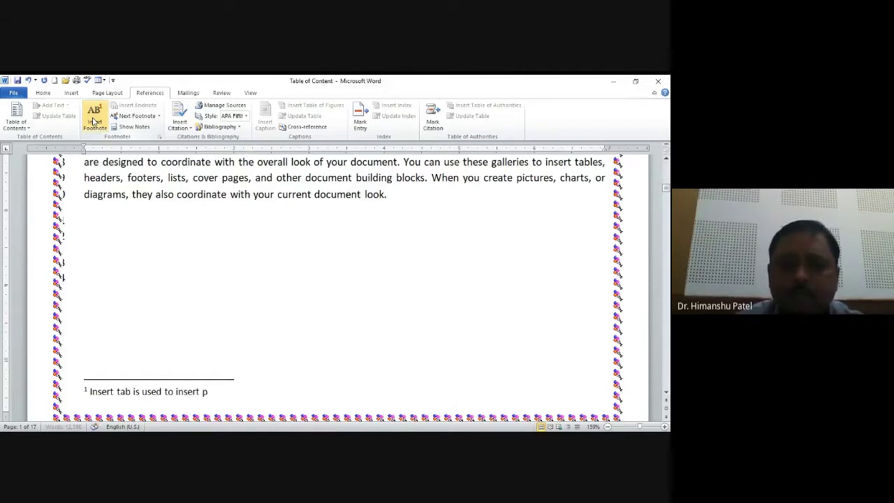
{"action": "type", "text": "icture, clipart"}
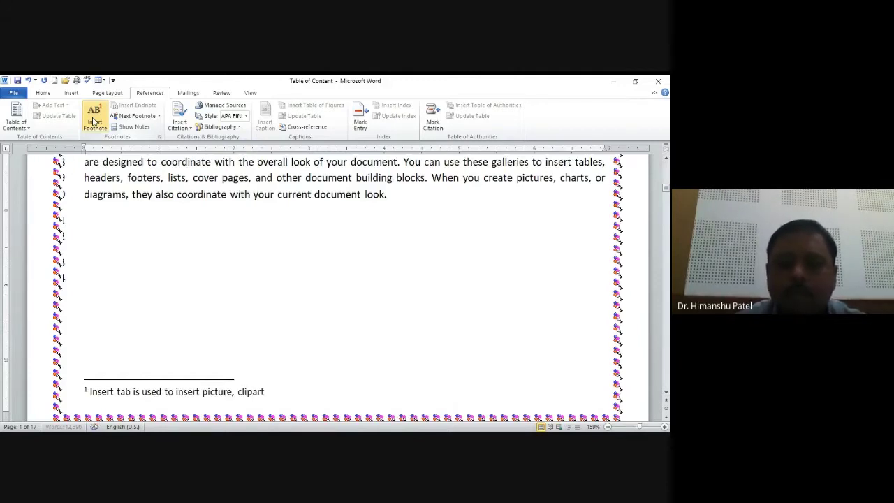
{"action": "type", "text": " or shapes"}
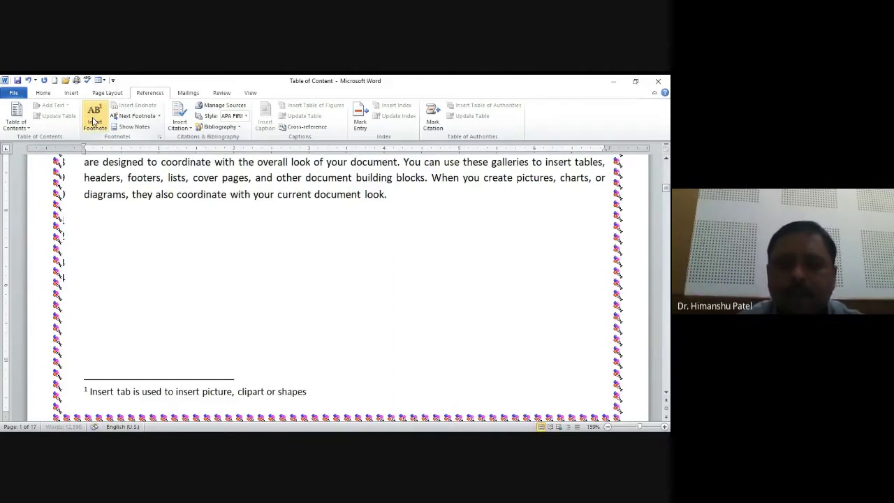
{"action": "type", "text": " etc."}
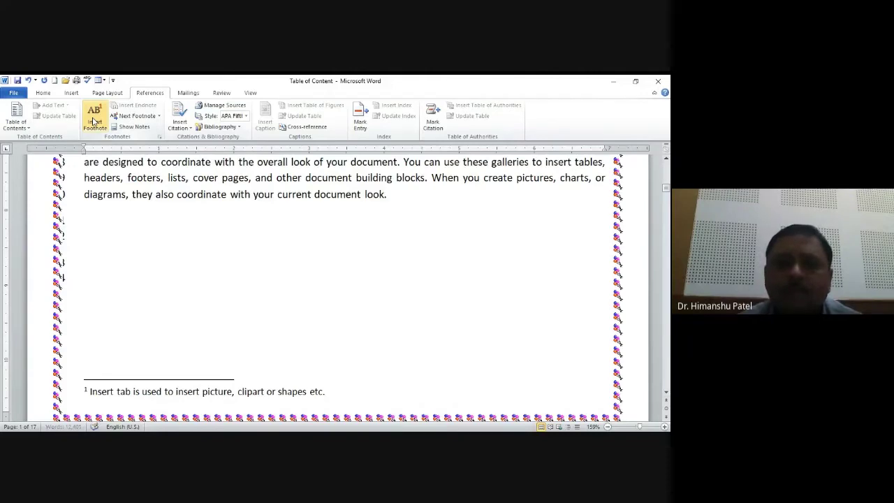
Step: Check the footnote reference after "Insert tab", its pop-up preview and the note at the foot of the page
{"action": "key", "text": "Page_Up"}
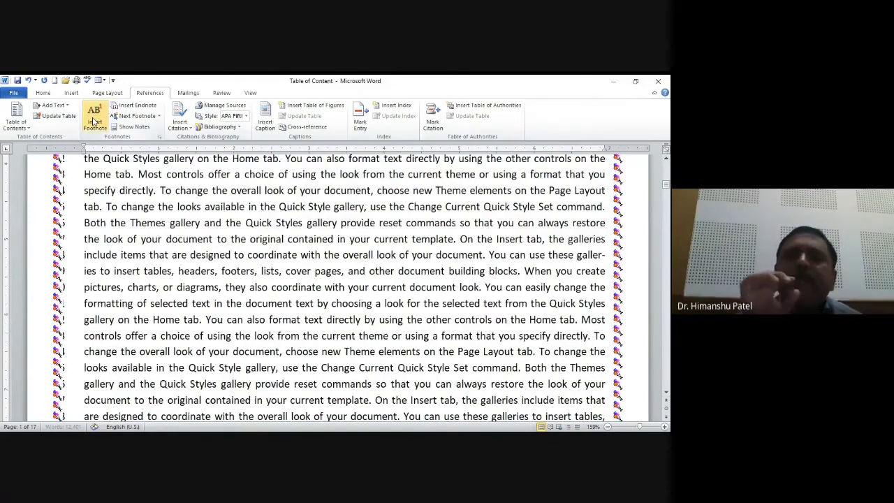
{"action": "key", "text": "Page_Up"}
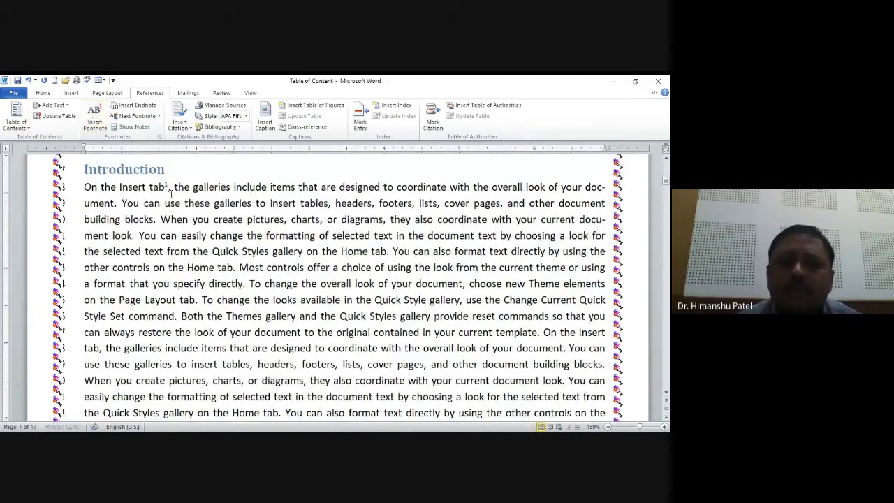
{"action": "mouse_move", "coordinate": [167, 186]}
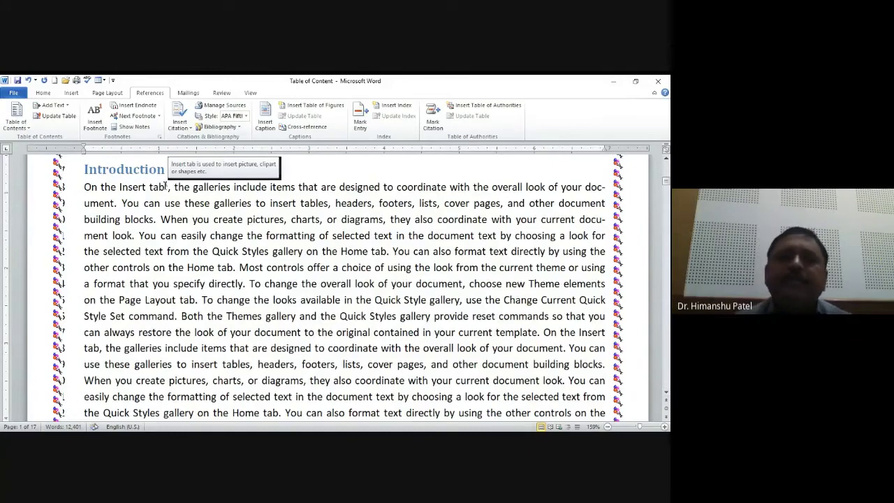
{"action": "scroll", "coordinate": [166, 201], "scroll_direction": "down", "scroll_amount": 5}
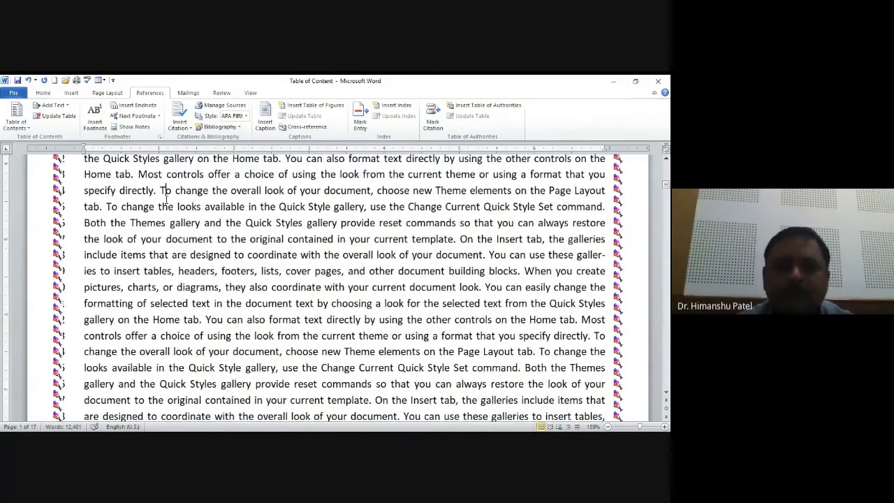
{"action": "scroll", "coordinate": [167, 201], "scroll_direction": "down", "scroll_amount": 5}
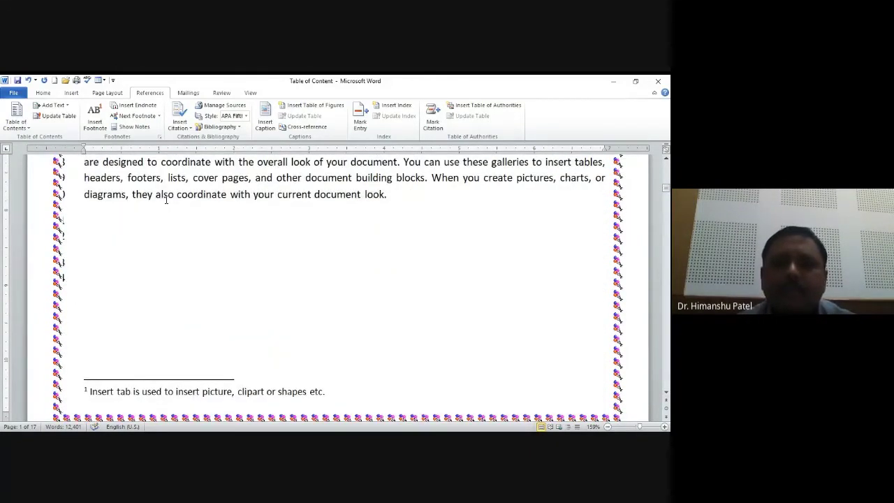
{"action": "scroll", "coordinate": [166, 201], "scroll_direction": "up", "scroll_amount": 10}
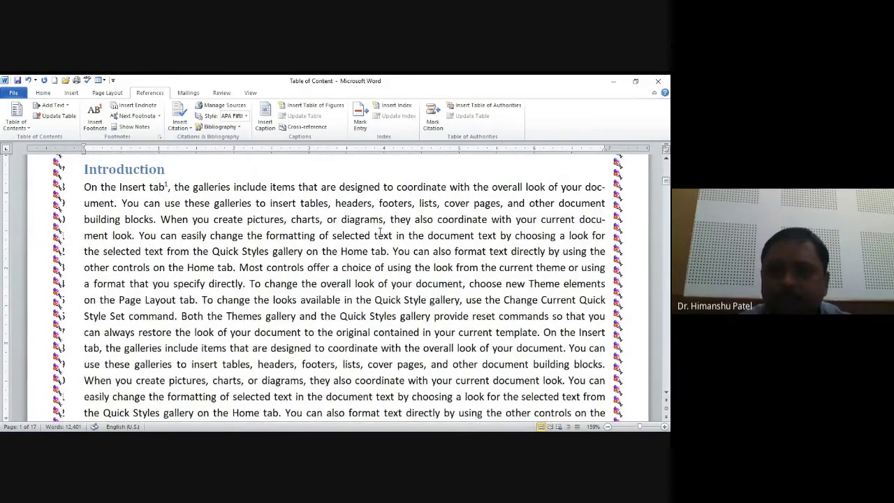
Step: Add a footnote to "charts" in the Introduction's third line reading "Word also provide facility to insert various types of charts"
{"action": "double_click", "coordinate": [306, 220]}
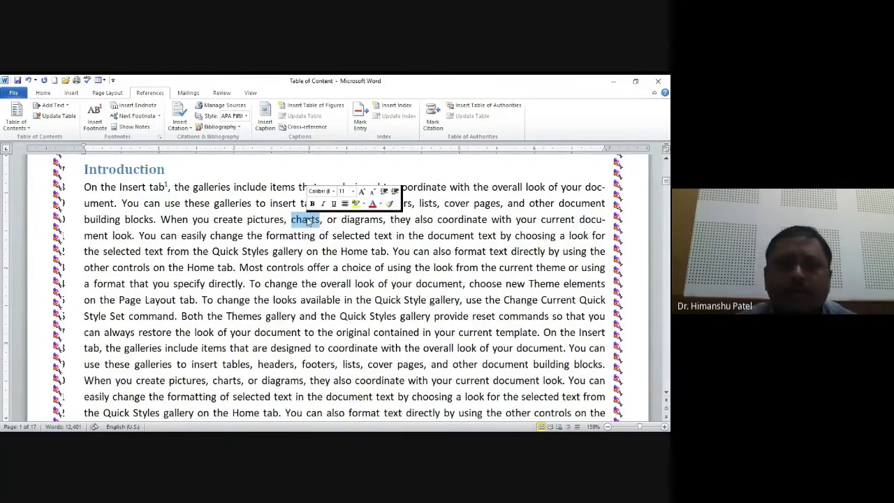
{"action": "left_click", "coordinate": [93, 121]}
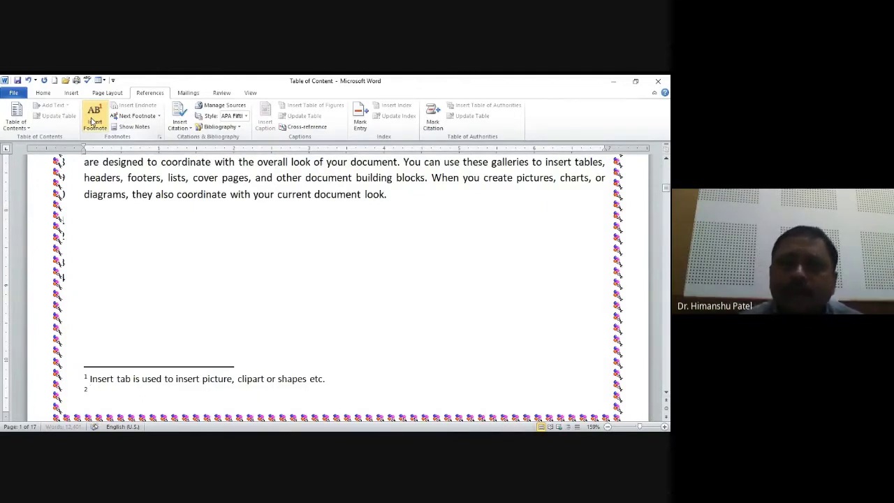
{"action": "type", "text": "W"}
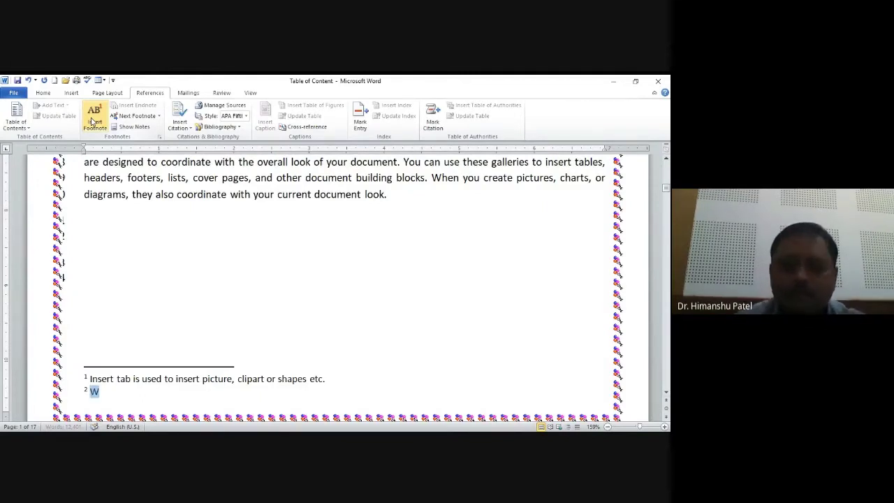
{"action": "type", "text": "o"}
{"action": "key", "text": "BackSpace"}
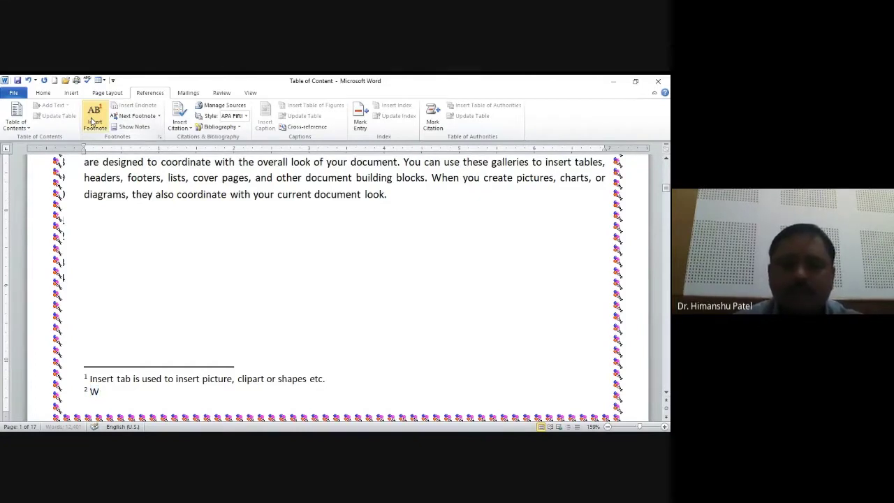
{"action": "type", "text": "ord"}
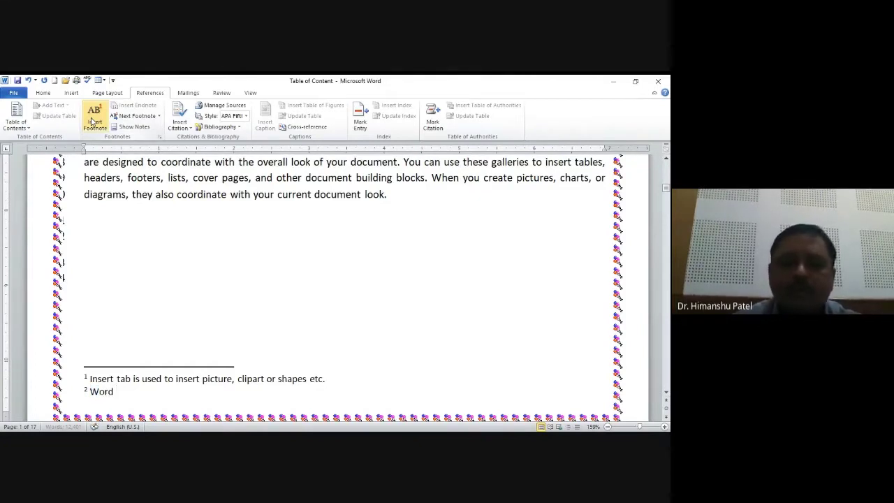
{"action": "type", "text": " also provide facilit"}
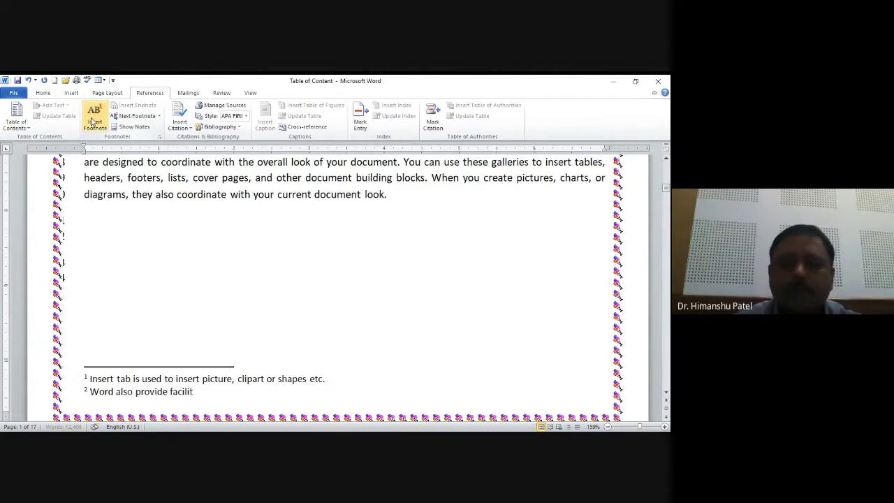
{"action": "type", "text": "y to insert"}
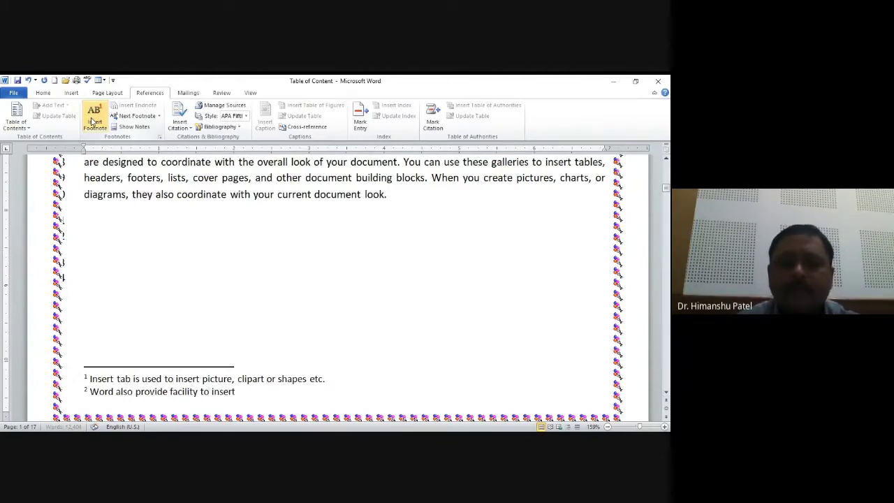
{"action": "type", "text": " various types of charts"}
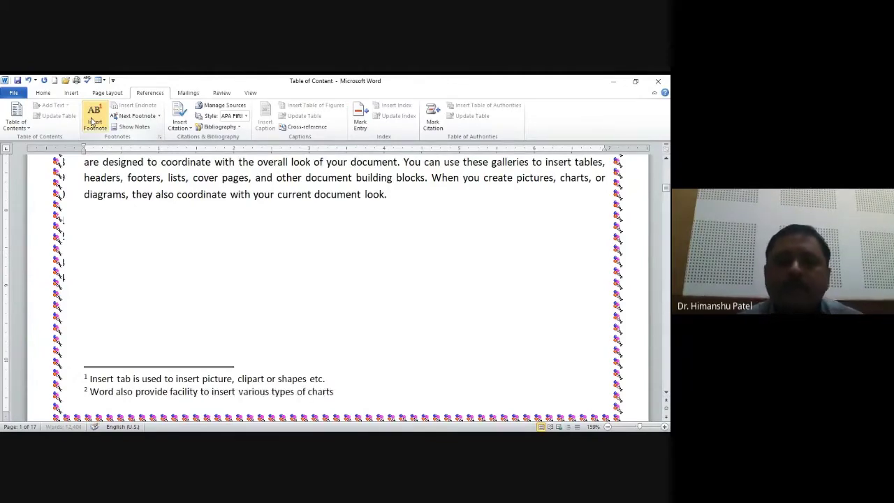
Step: Check the footnote reference after "charts", its preview and both notes at the foot of the page
{"action": "key", "text": "Page_Up"}
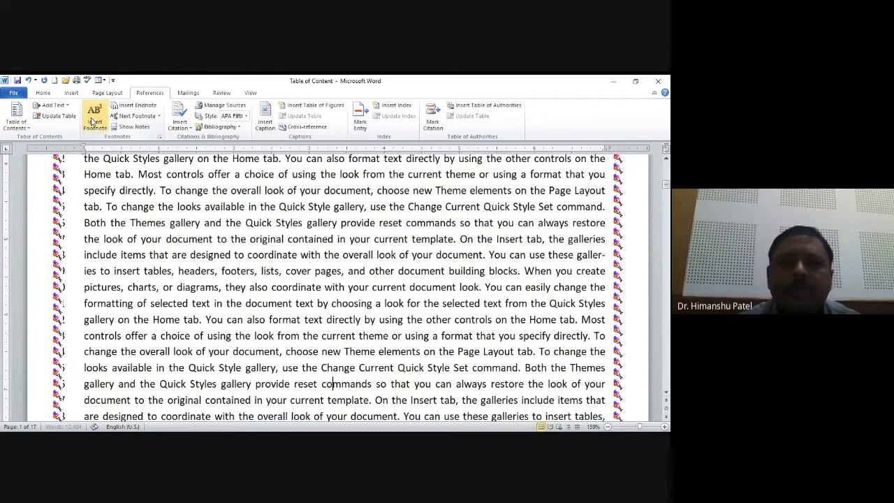
{"action": "key", "text": "Page_Up"}
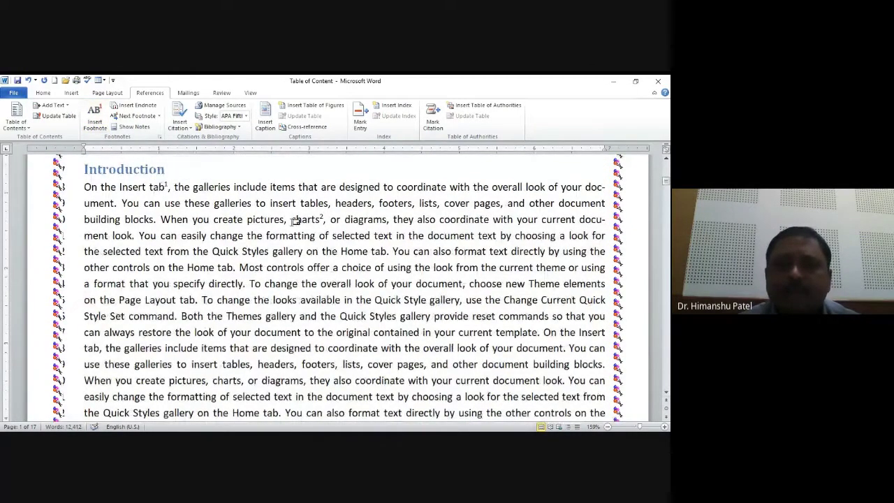
{"action": "mouse_move", "coordinate": [306, 221]}
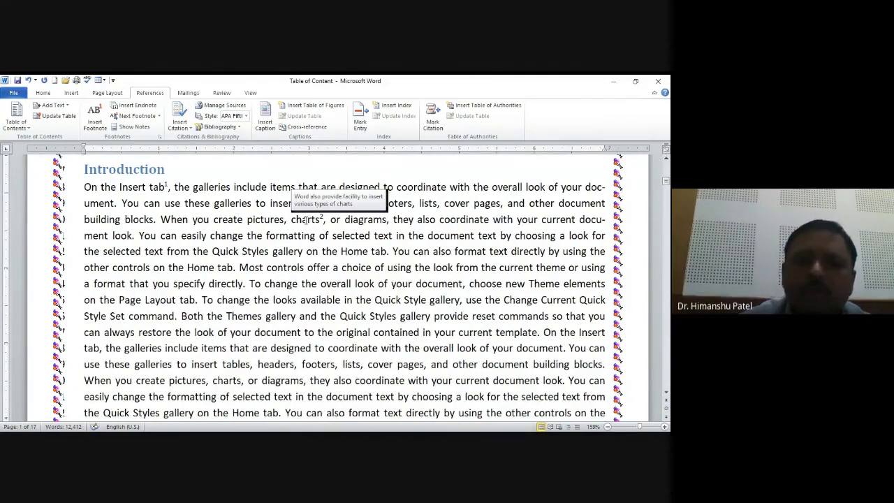
{"action": "scroll", "coordinate": [306, 220], "scroll_direction": "down", "scroll_amount": 10}
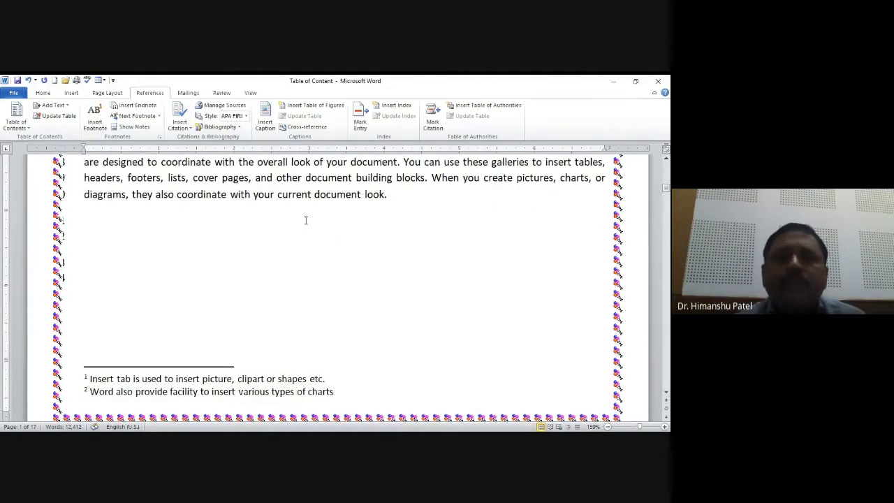
{"action": "scroll", "coordinate": [306, 220], "scroll_direction": "up", "scroll_amount": 10}
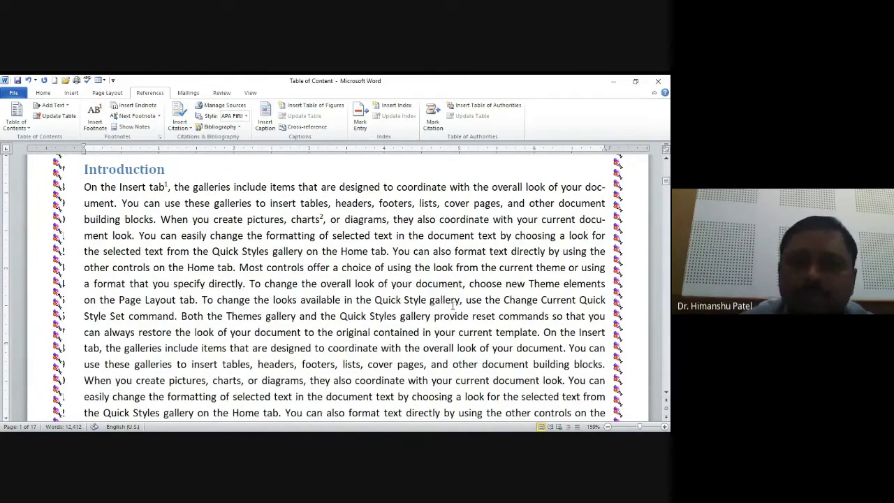
Step: Add an endnote to "headers" in the Introduction's second line reading "Top Area of Document where you can insert things common to all pages"
{"action": "double_click", "coordinate": [353, 203]}
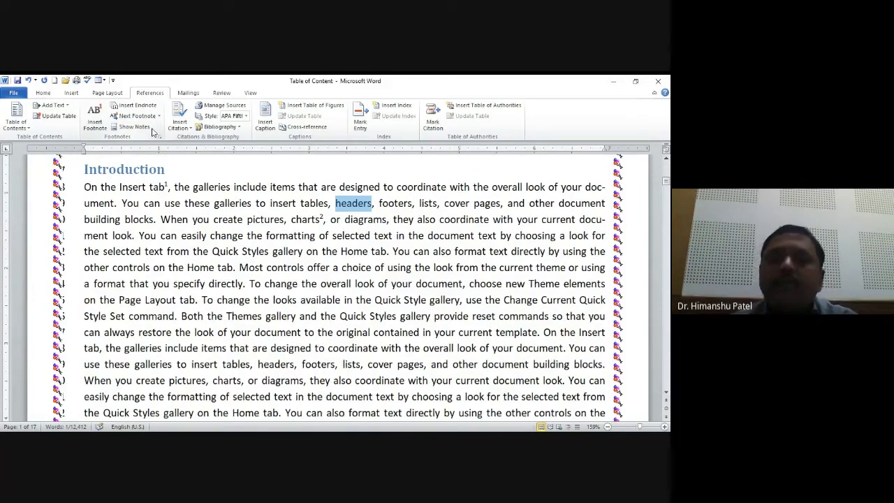
{"action": "left_click", "coordinate": [147, 108]}
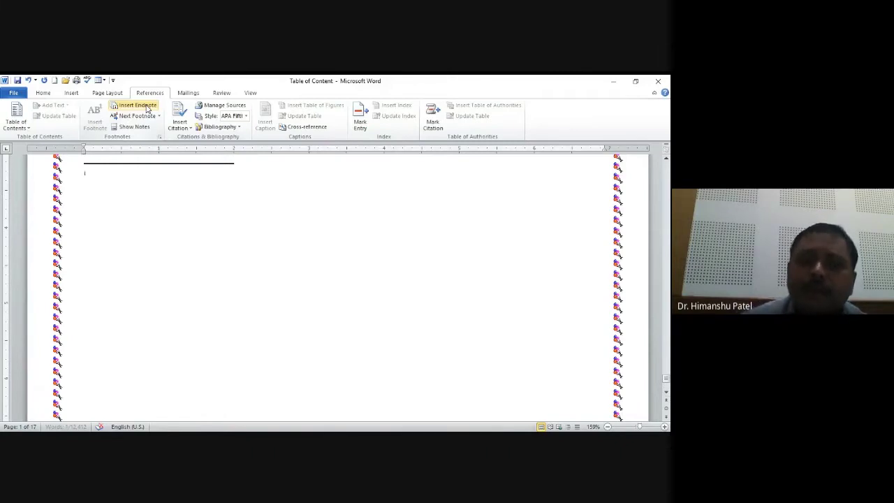
{"action": "type", "text": "To"}
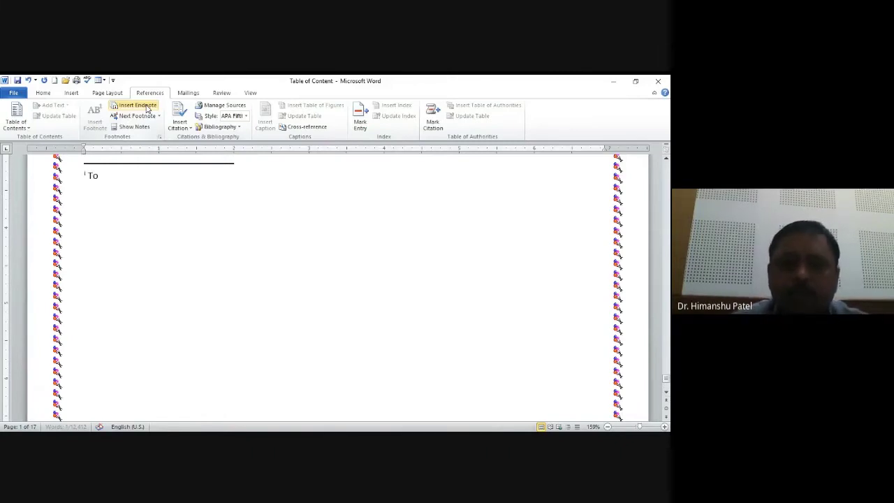
{"action": "type", "text": "p Area"}
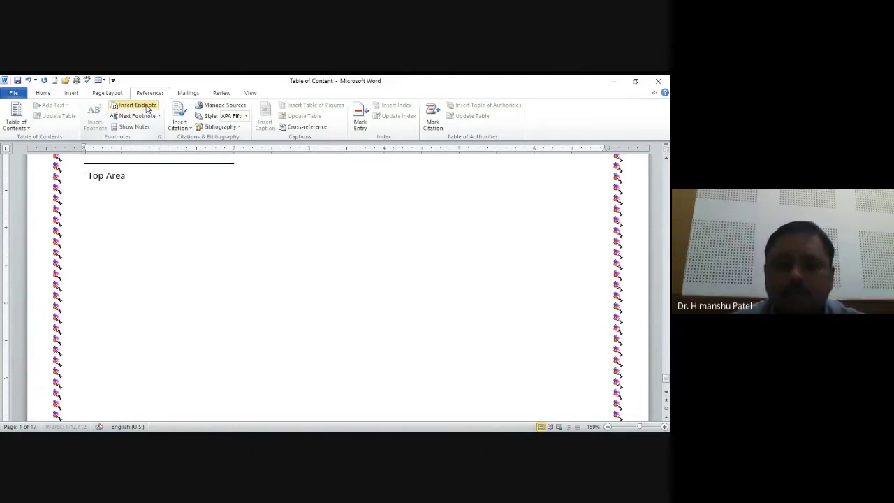
{"action": "type", "text": " of Docume"}
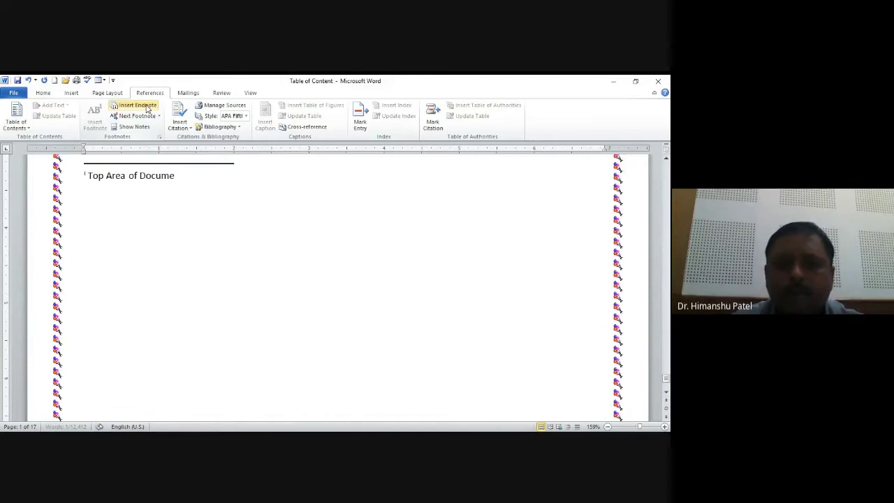
{"action": "type", "text": "nt where"}
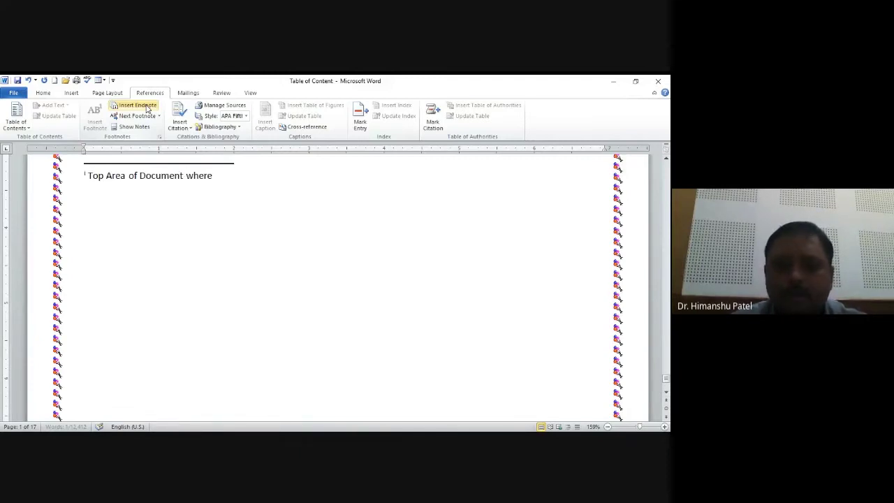
{"action": "type", "text": " you can i"}
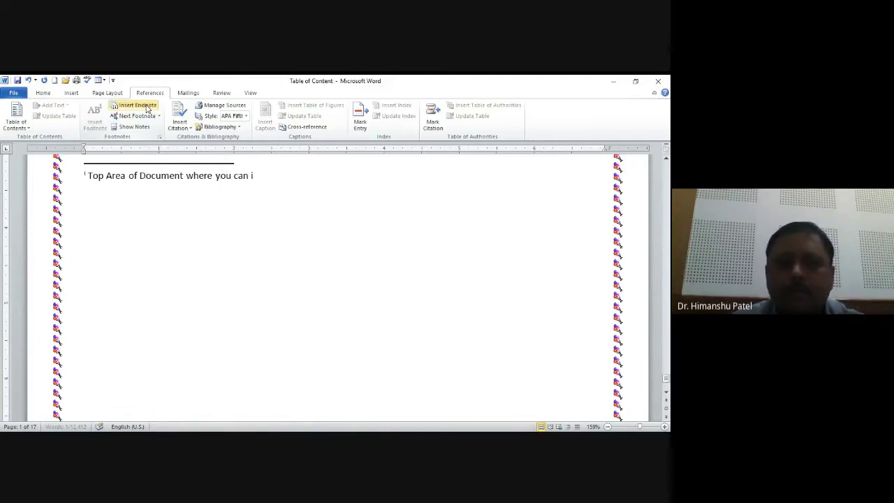
{"action": "type", "text": "nsert thin"}
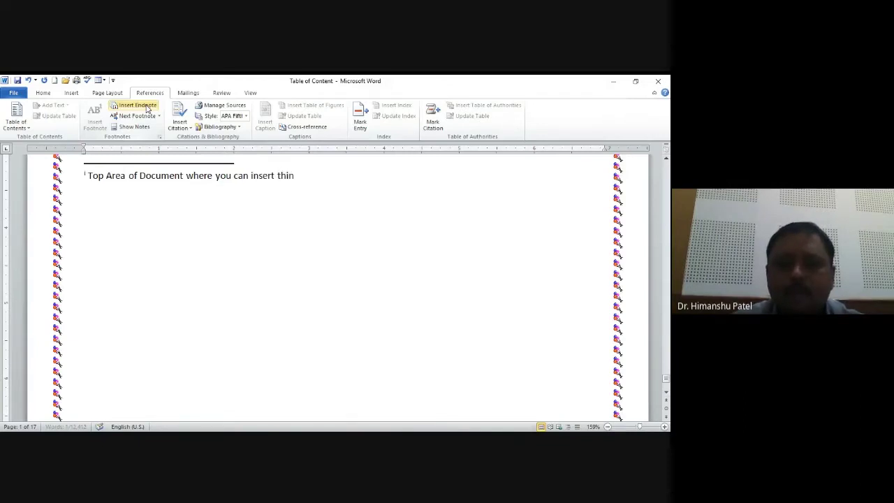
{"action": "type", "text": "gs comm"}
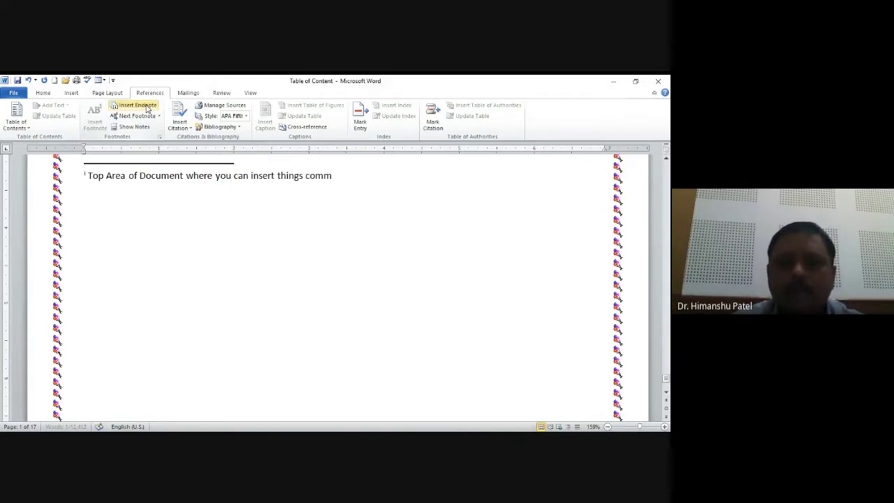
{"action": "type", "text": "on to all"}
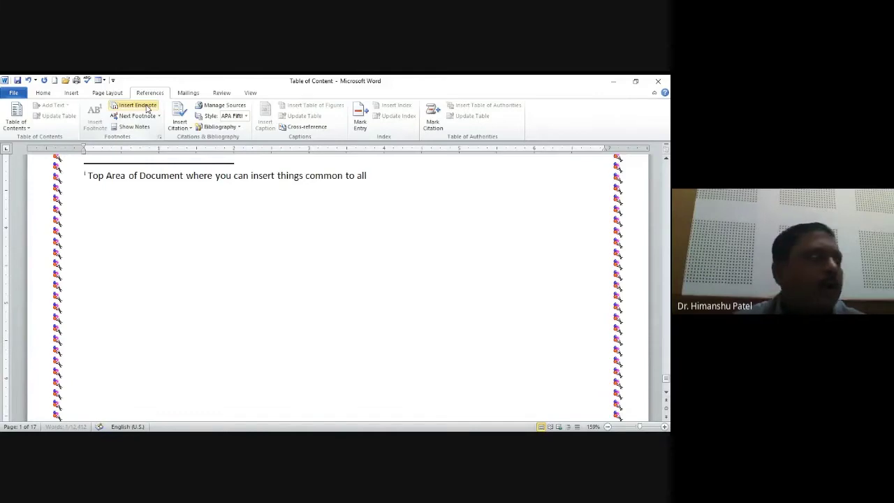
{"action": "type", "text": " pages"}
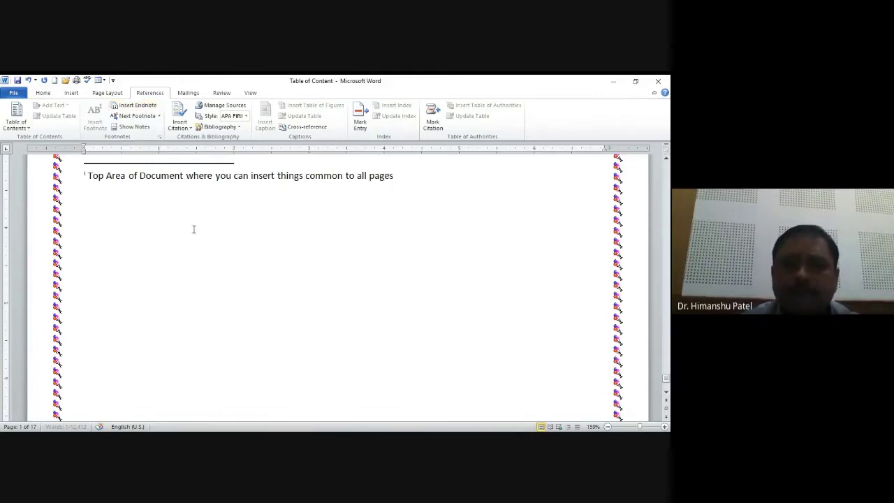
Step: Check the endnote reference after "headers" in the Introduction and look through the pages that follow
{"action": "scroll", "coordinate": [193, 229], "scroll_direction": "down", "scroll_amount": 10}
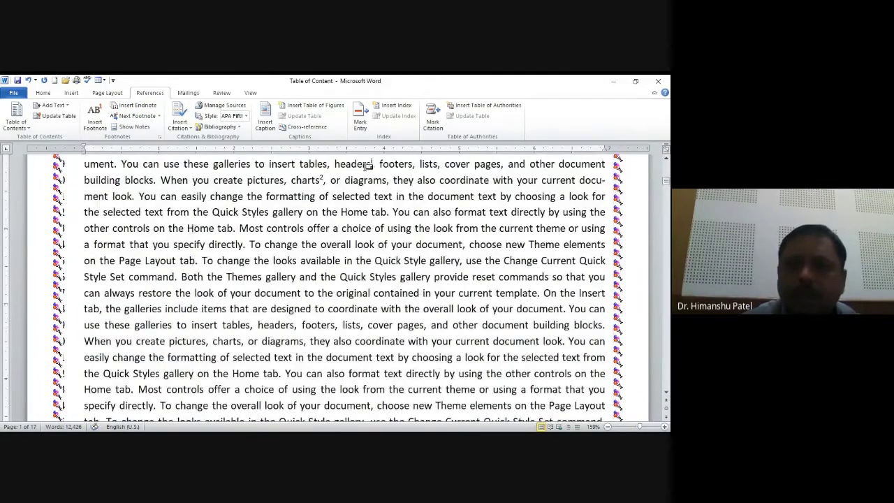
{"action": "mouse_move", "coordinate": [366, 164]}
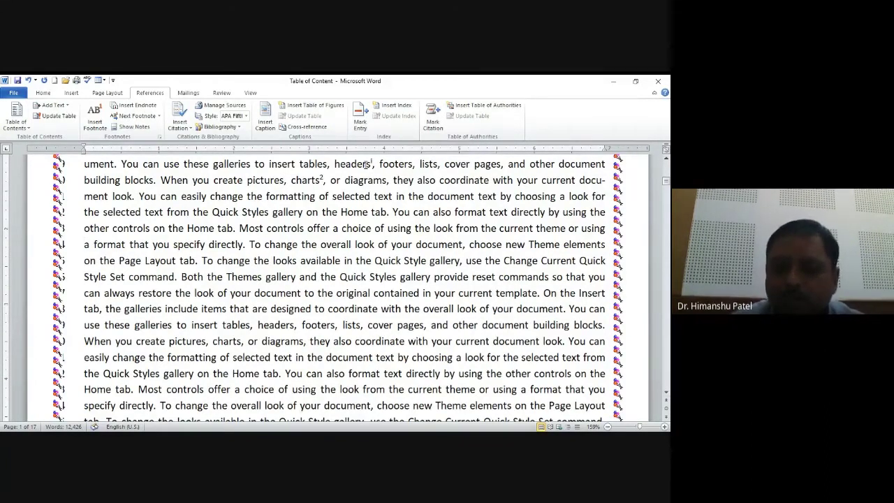
{"action": "scroll", "coordinate": [366, 163], "scroll_direction": "down", "scroll_amount": 5}
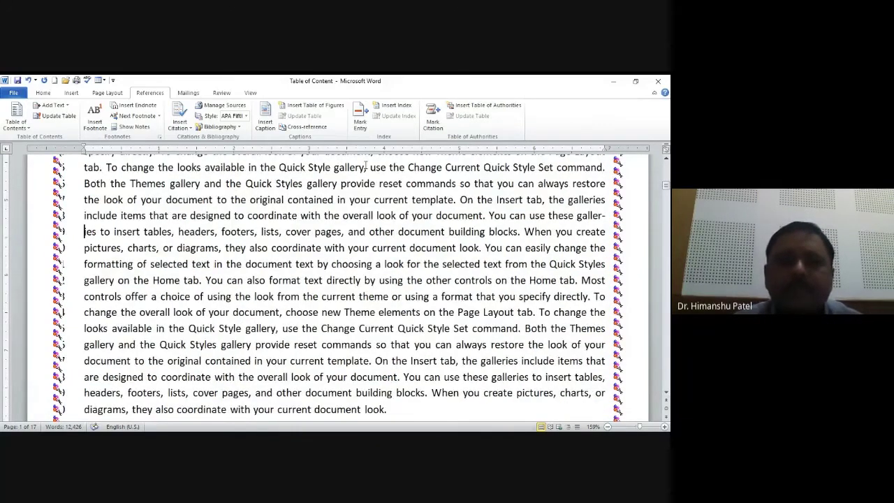
{"action": "key", "text": "Page_Down"}
{"action": "key", "text": "Page_Down"}
{"action": "key", "text": "Page_Down"}
{"action": "key", "text": "Page_Down"}
{"action": "key", "text": "Page_Down"}
{"action": "key", "text": "Page_Down"}
{"action": "key", "text": "Page_Down"}
{"action": "key", "text": "Page_Down"}
{"action": "key", "text": "Page_Down"}
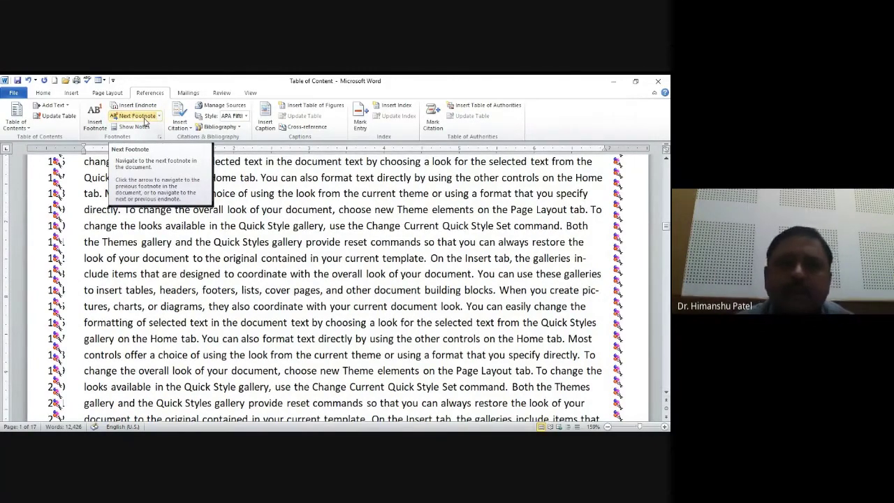
Step: Try Next Footnote from the current page, then return to the document's start and step through the footnote references in Chapter-1
{"action": "left_click", "coordinate": [145, 120]}
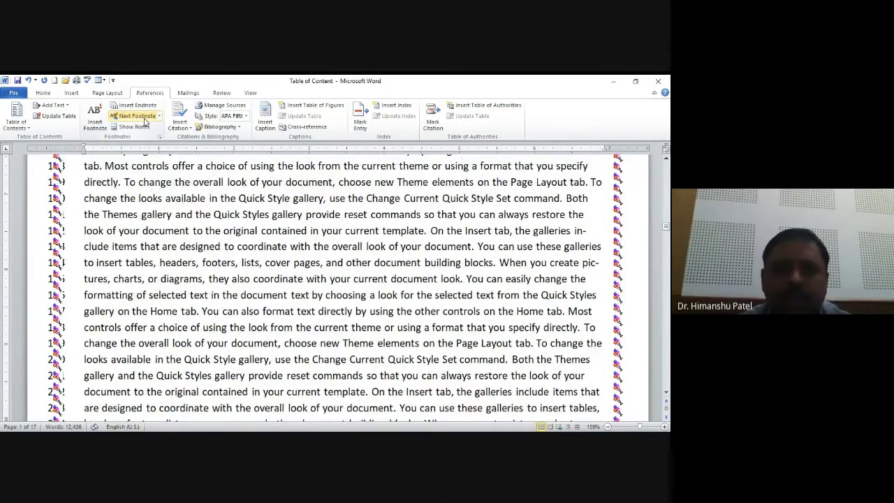
{"action": "left_click", "coordinate": [145, 122]}
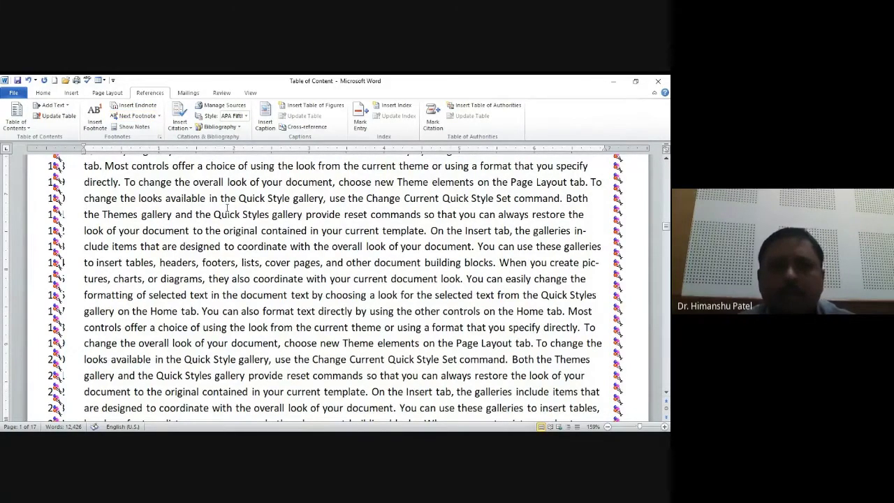
{"action": "key", "text": "ctrl+Home"}
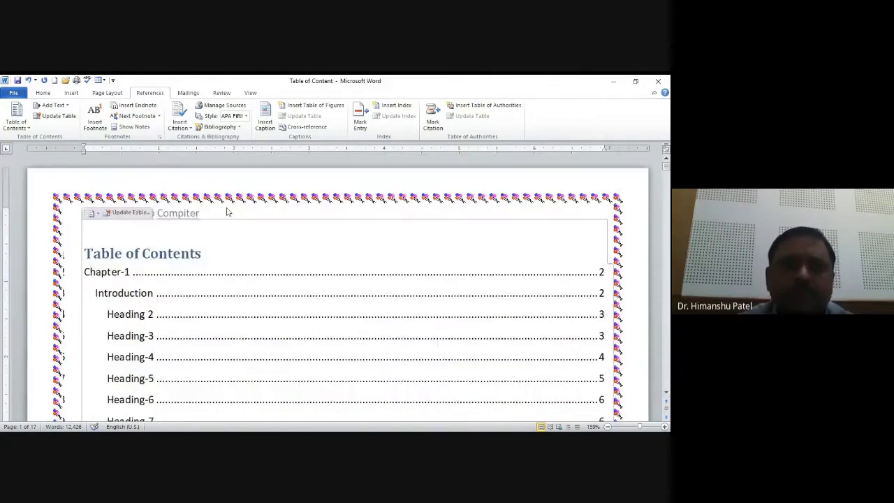
{"action": "left_click", "coordinate": [137, 116]}
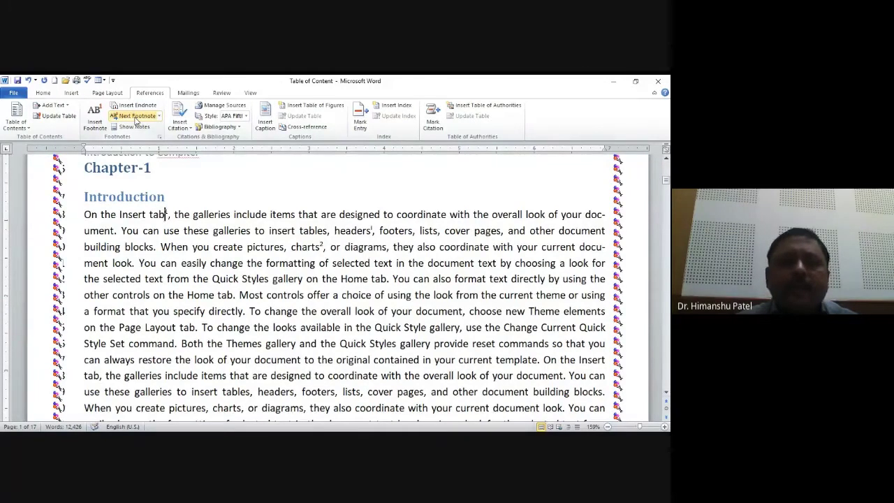
{"action": "left_click", "coordinate": [136, 117]}
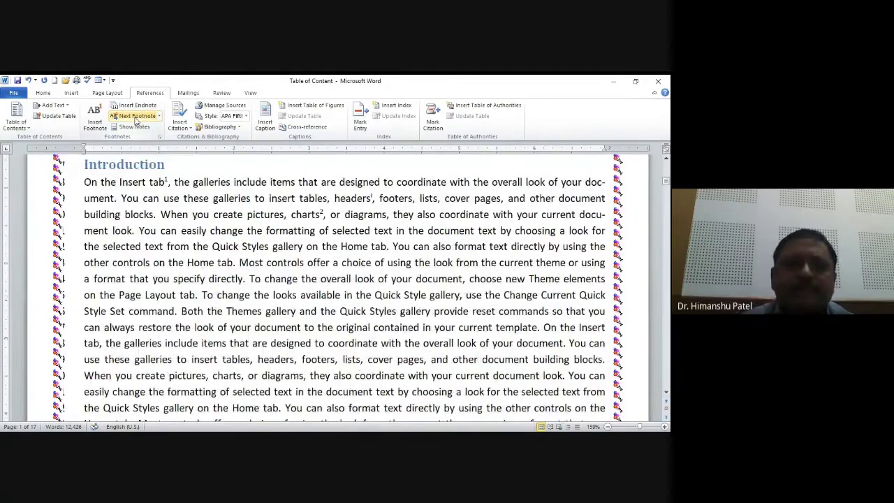
Step: Show the document's footnote area and examine the notes at the foot of the Chapter-1 page
{"action": "left_click", "coordinate": [141, 128]}
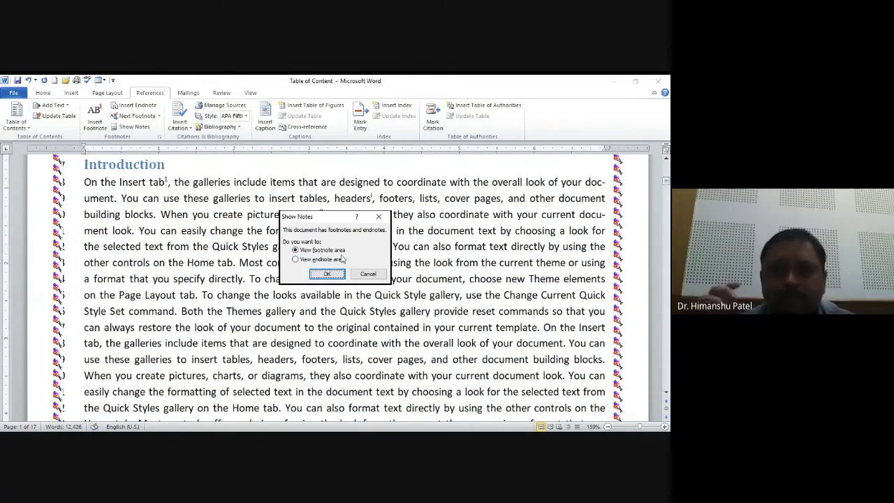
{"action": "left_click", "coordinate": [328, 274]}
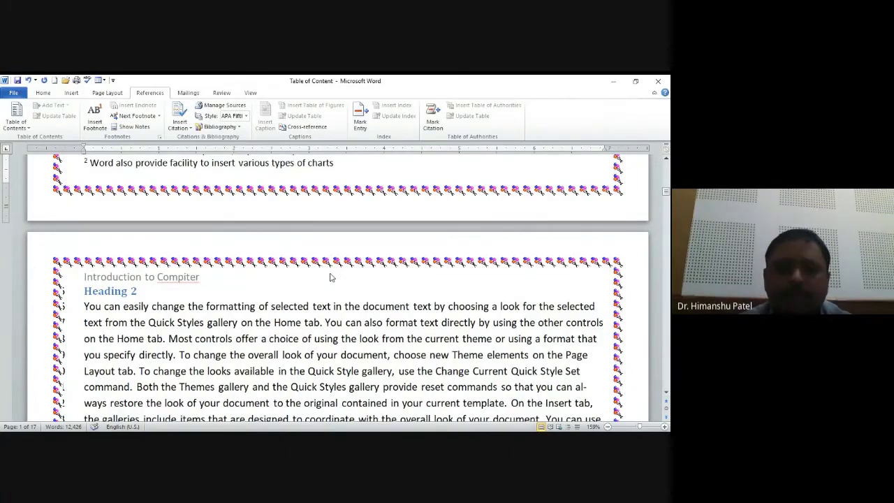
{"action": "scroll", "coordinate": [331, 278], "scroll_direction": "up", "scroll_amount": 3}
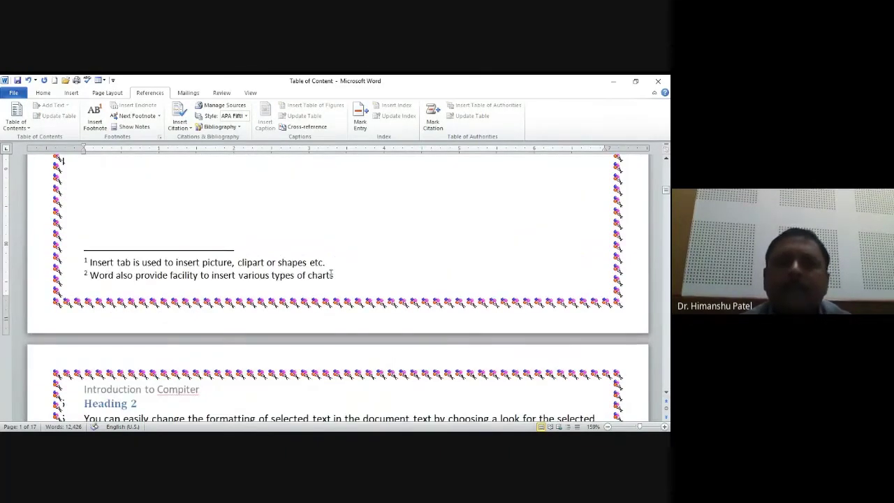
Step: Show the document's endnote area to view the note for "headers"
{"action": "left_click", "coordinate": [136, 127]}
{"action": "left_click", "coordinate": [136, 127]}
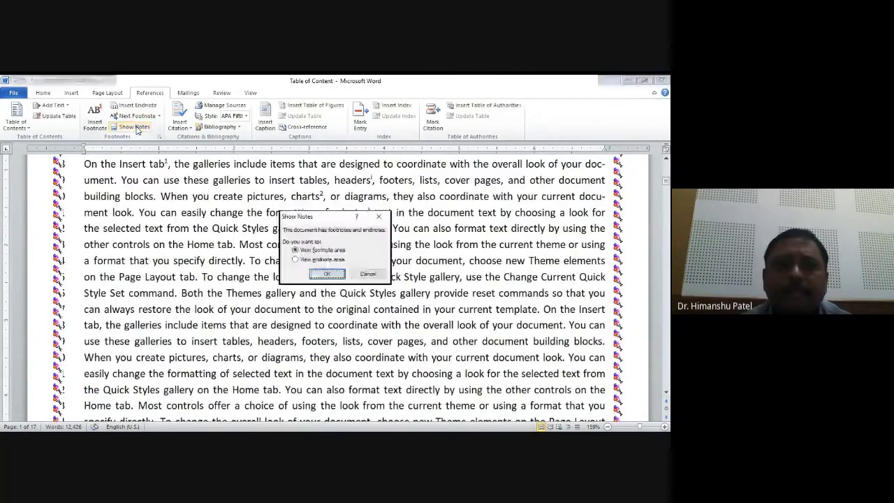
{"action": "left_click", "coordinate": [329, 260]}
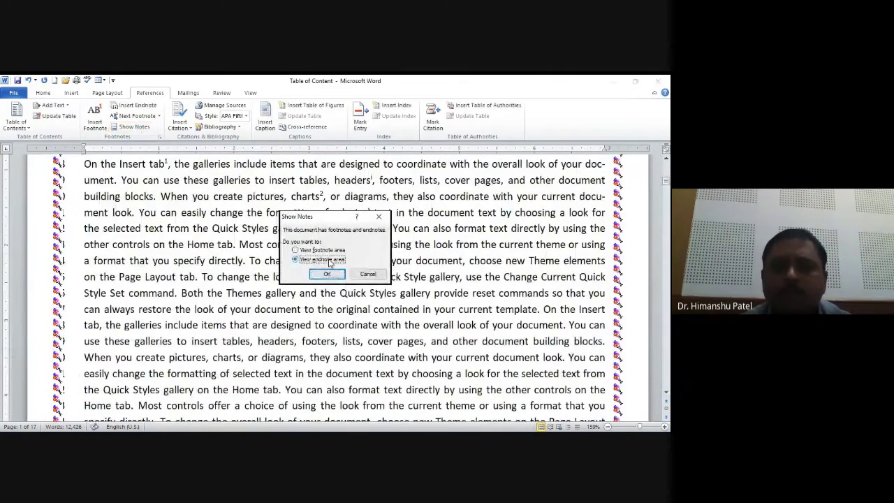
{"action": "left_click", "coordinate": [329, 273]}
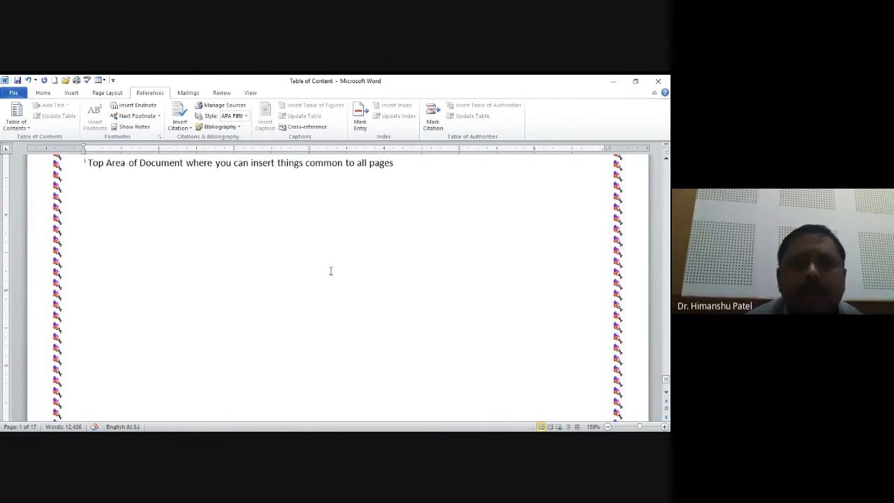
Step: Examine the note references in the Introduction text and the corresponding notes at the foot of the Chapter-1 page
{"action": "left_click", "coordinate": [159, 116]}
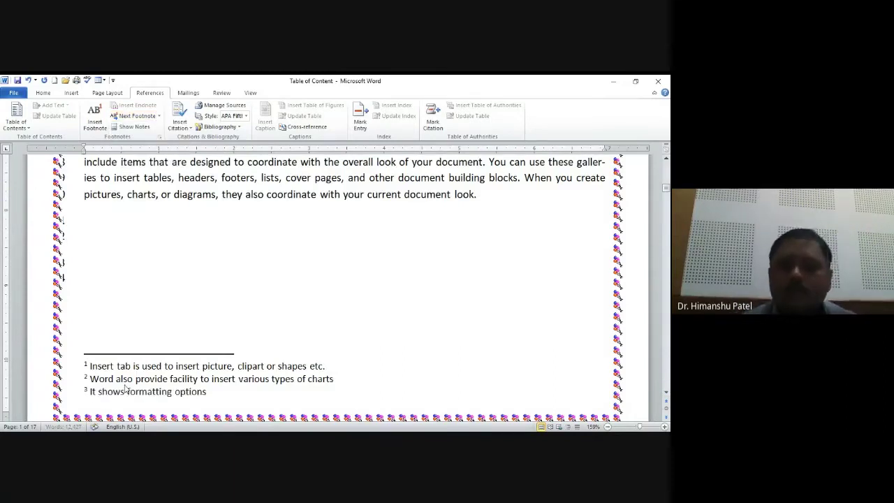
{"action": "key", "text": "Page_Up"}
{"action": "key", "text": "Page_Up"}
{"action": "key", "text": "Page_Up"}
{"action": "key", "text": "Page_Up"}
{"action": "key", "text": "Page_Up"}
{"action": "key", "text": "Page_Up"}
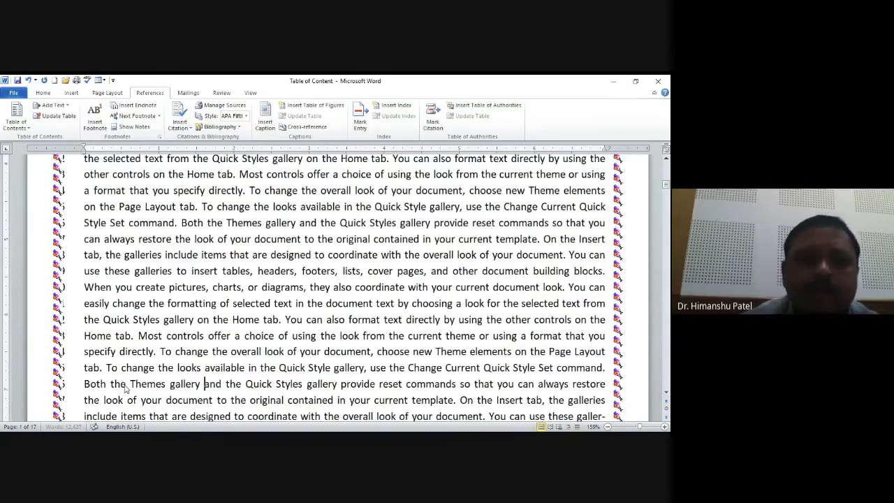
{"action": "key", "text": "Page_Down"}
{"action": "key", "text": "Page_Down"}
{"action": "key", "text": "Page_Down"}
{"action": "key", "text": "Page_Down"}
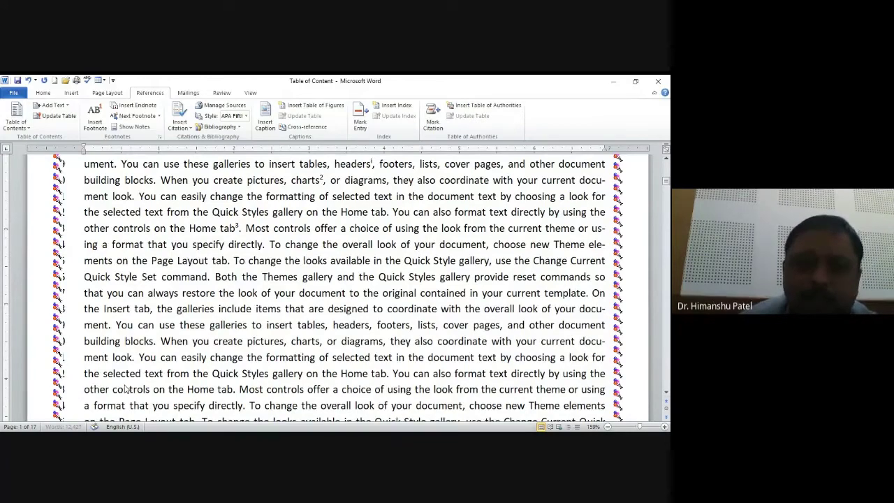
{"action": "scroll", "coordinate": [125, 390], "scroll_direction": "up", "scroll_amount": 15}
{"action": "scroll", "coordinate": [126, 390], "scroll_direction": "down", "scroll_amount": 15}
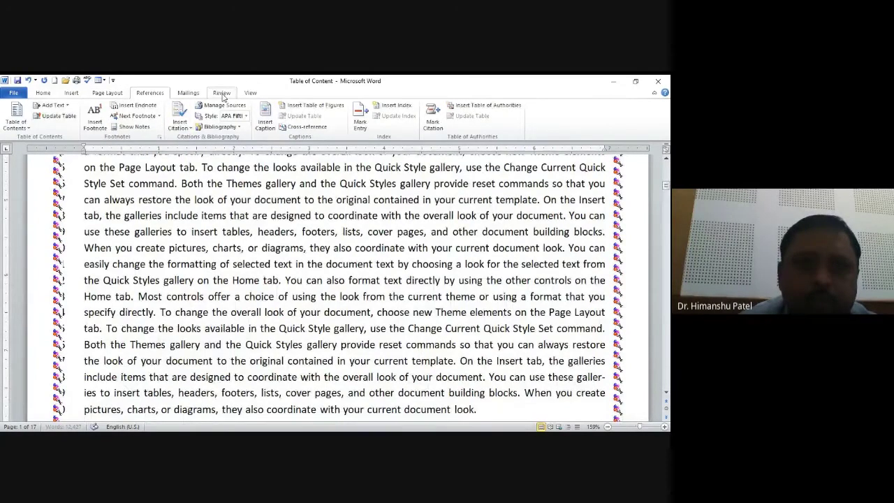
Step: Display one whole page and insert a table of five columns and two rows below the Introduction text
{"action": "left_click", "coordinate": [250, 93]}
{"action": "left_click", "coordinate": [242, 105]}
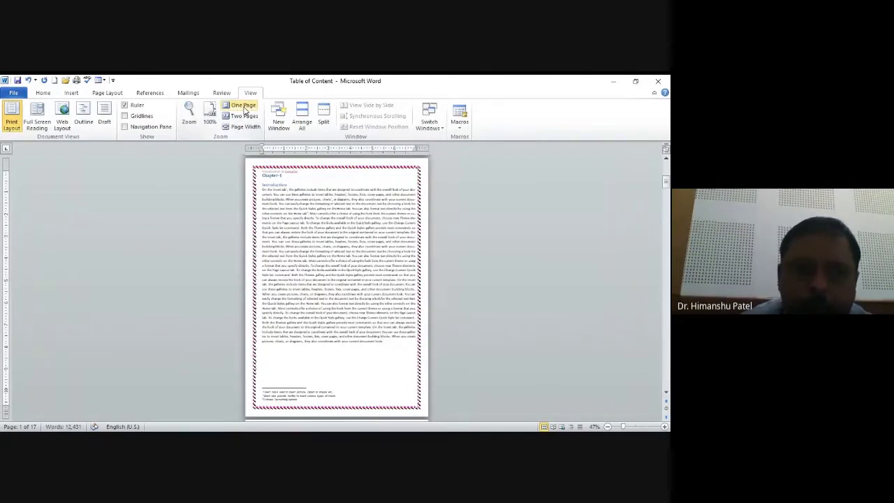
{"action": "left_click", "coordinate": [71, 93]}
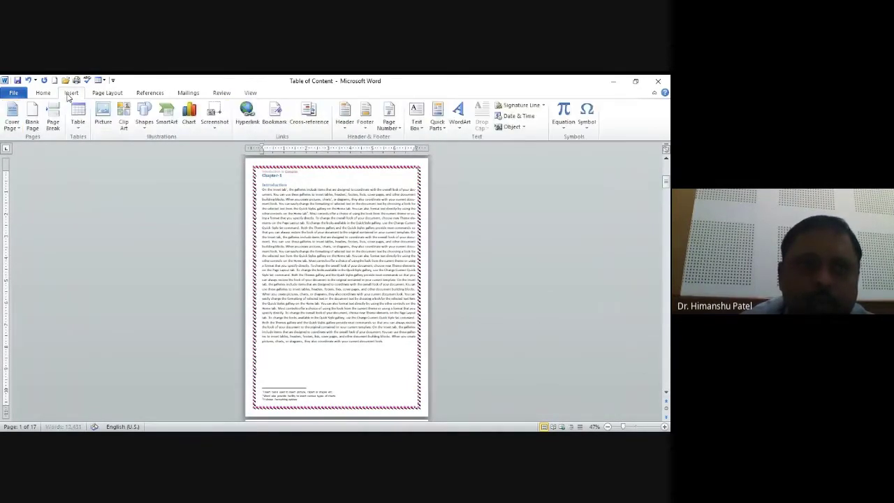
{"action": "left_click", "coordinate": [78, 125]}
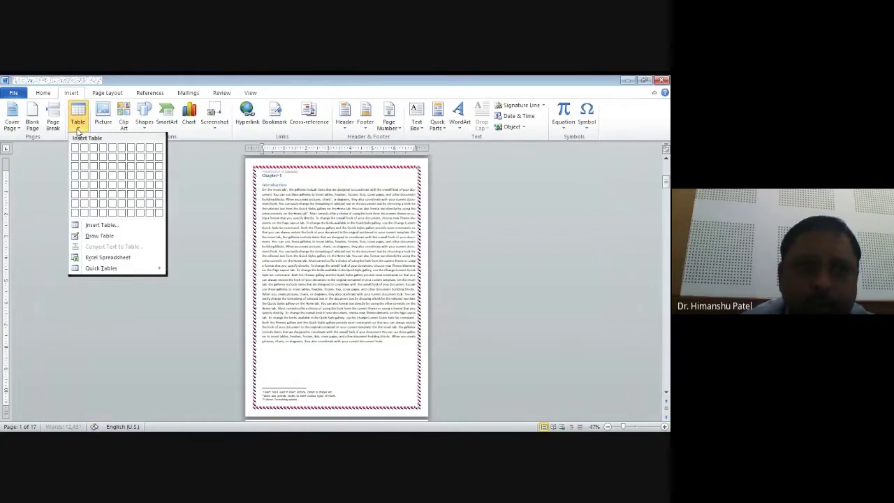
{"action": "left_click", "coordinate": [113, 158]}
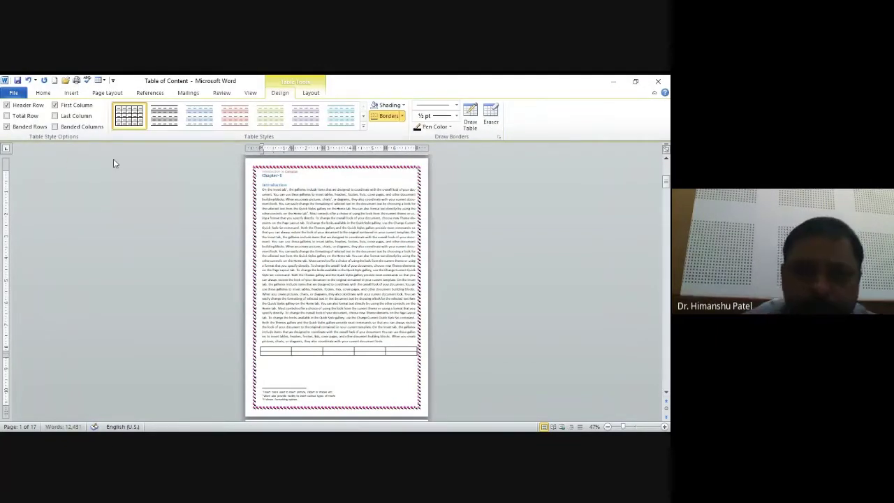
Step: Insert a table of three columns and three rows on a new line directly above Heading 7 in Chapter-1
{"action": "scroll", "coordinate": [113, 158], "scroll_direction": "down", "scroll_amount": 5}
{"action": "key", "text": "Page_Down"}
{"action": "key", "text": "Page_Down"}
{"action": "key", "text": "Page_Down"}
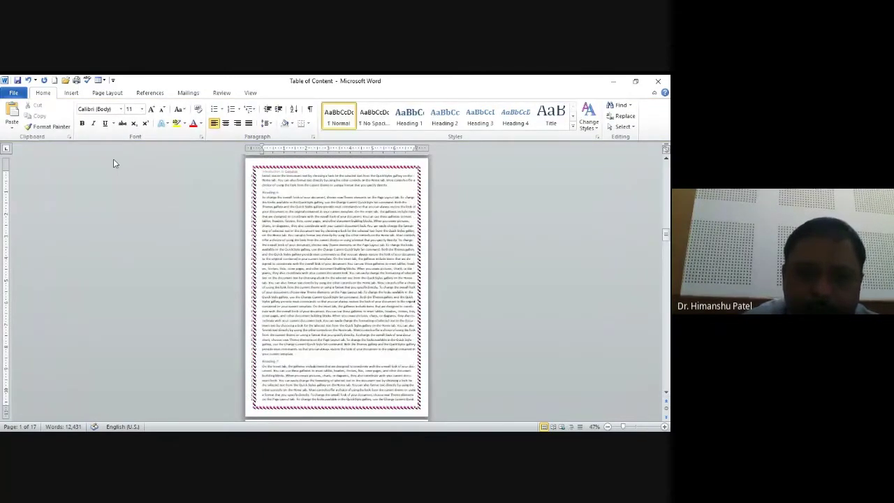
{"action": "key", "text": "ctrl+z"}
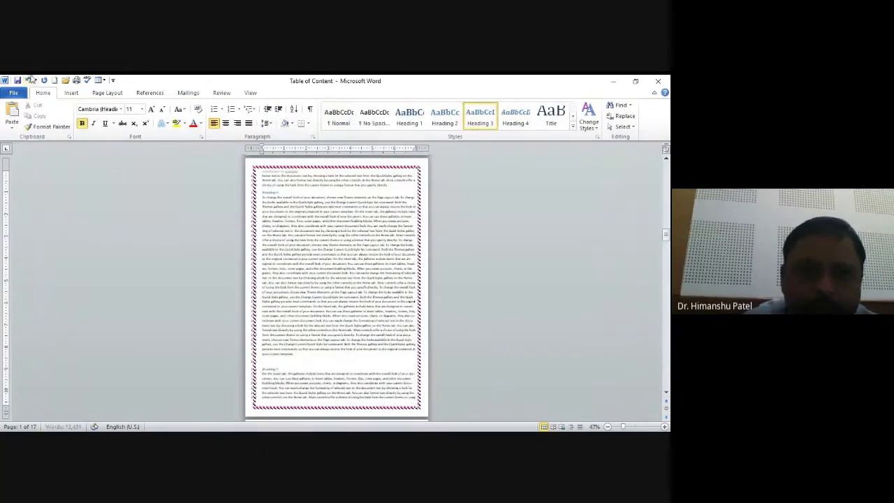
{"action": "left_click", "coordinate": [71, 92]}
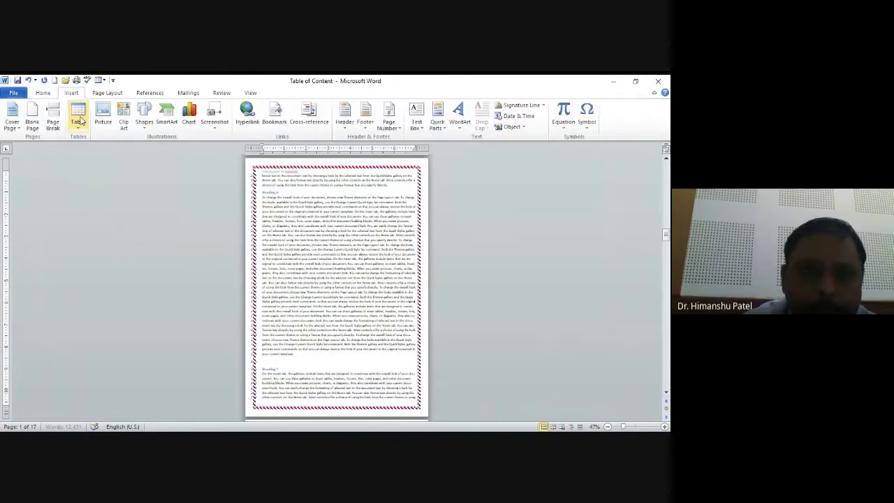
{"action": "left_click", "coordinate": [79, 119]}
{"action": "left_click", "coordinate": [92, 172]}
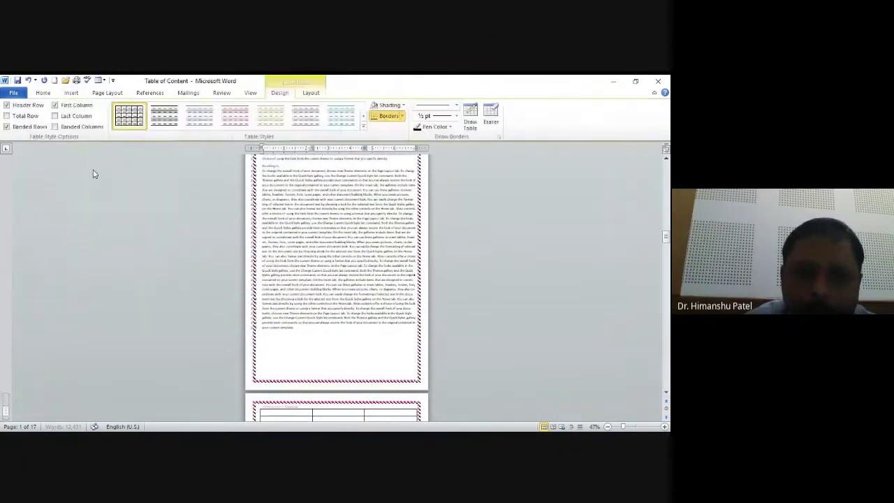
{"action": "left_click", "coordinate": [333, 314]}
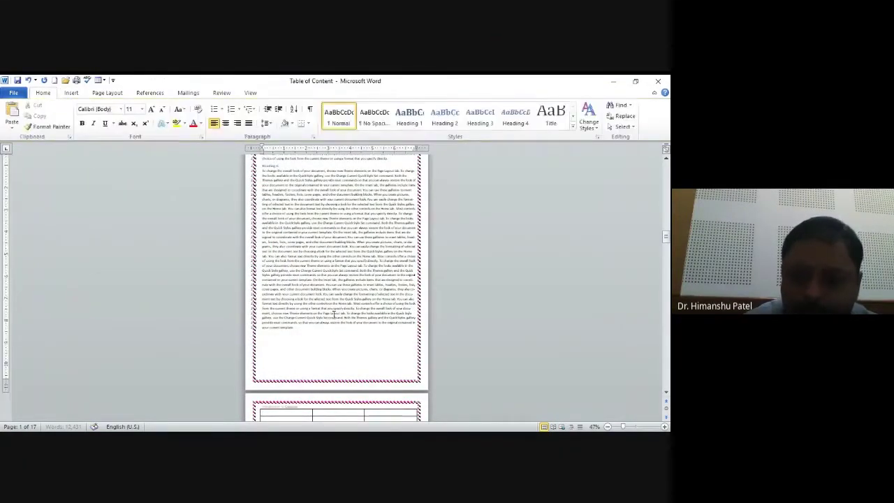
{"action": "scroll", "coordinate": [333, 317], "scroll_direction": "down", "scroll_amount": 3}
{"action": "scroll", "coordinate": [334, 316], "scroll_direction": "down", "scroll_amount": 10}
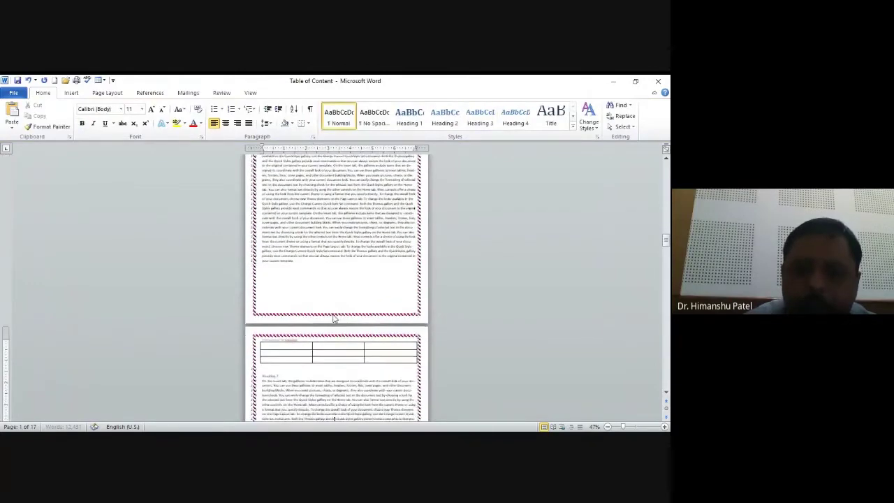
Step: Add blank lines above Heading 7 in Chapter-2 and insert a table of five columns and three rows there
{"action": "scroll", "coordinate": [333, 318], "scroll_direction": "down", "scroll_amount": 15}
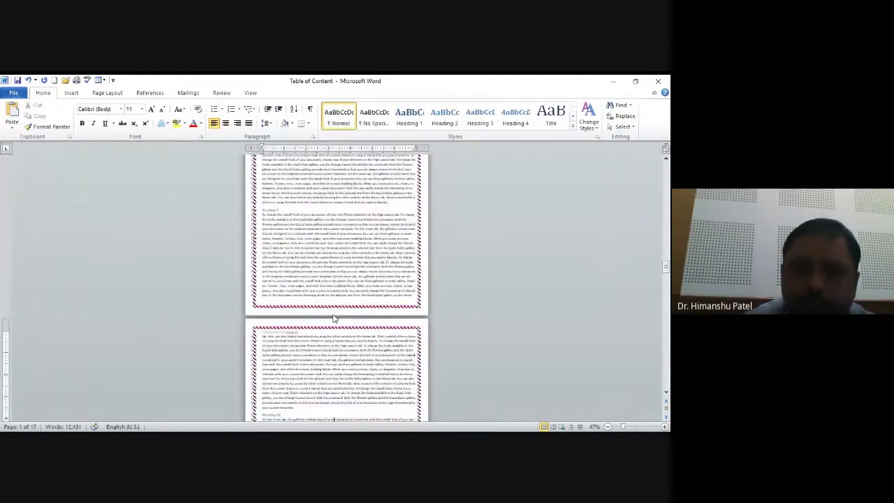
{"action": "scroll", "coordinate": [333, 318], "scroll_direction": "down", "scroll_amount": 5}
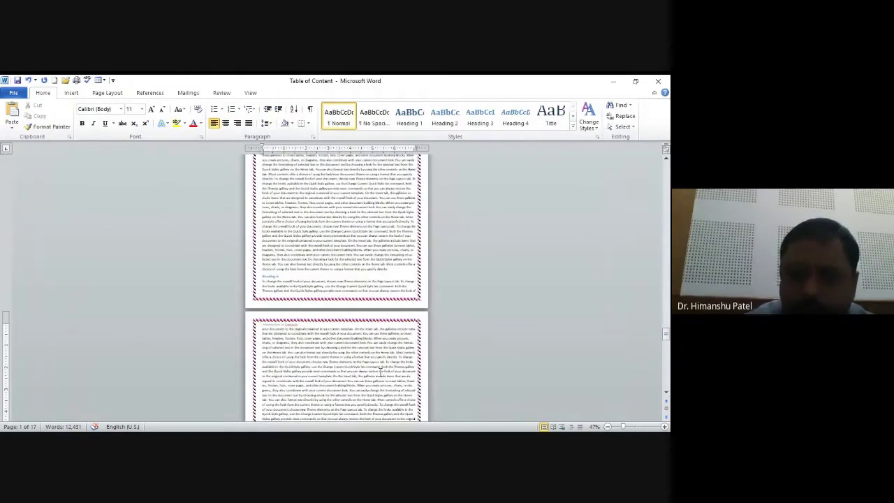
{"action": "scroll", "coordinate": [381, 370], "scroll_direction": "down", "scroll_amount": 3}
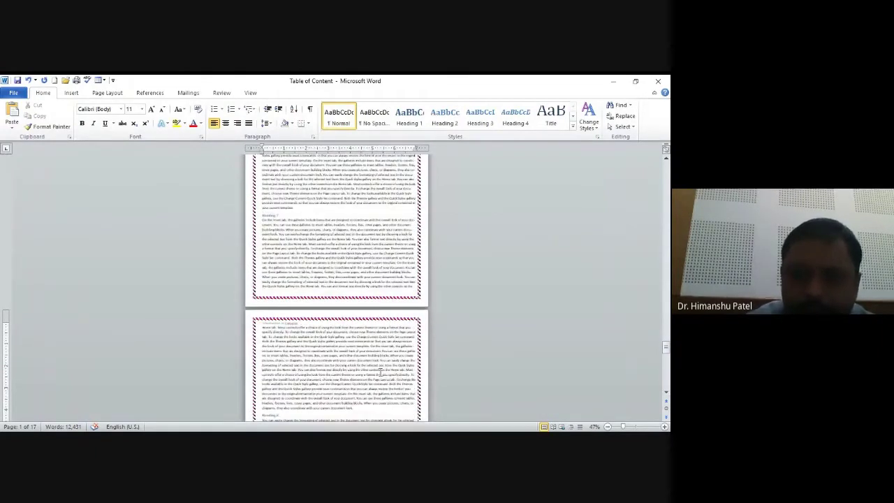
{"action": "left_click", "coordinate": [327, 210]}
{"action": "key", "text": "Return"}
{"action": "key", "text": "Return"}
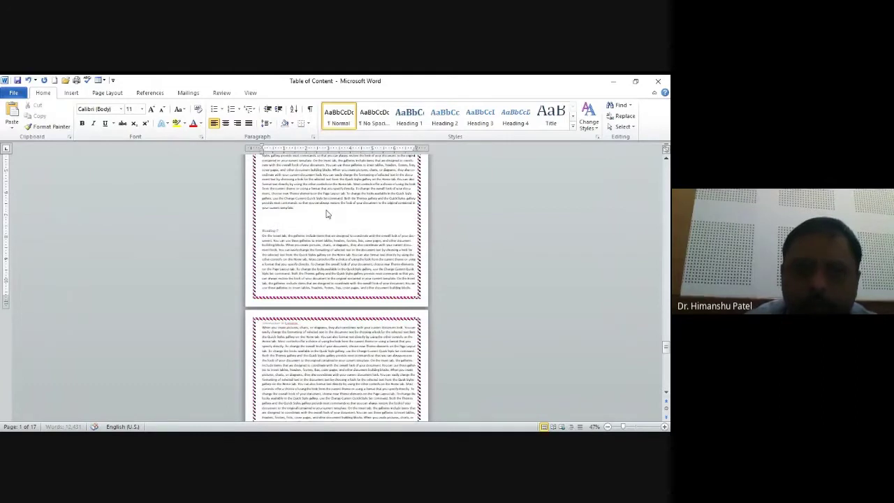
{"action": "key", "text": "Return"}
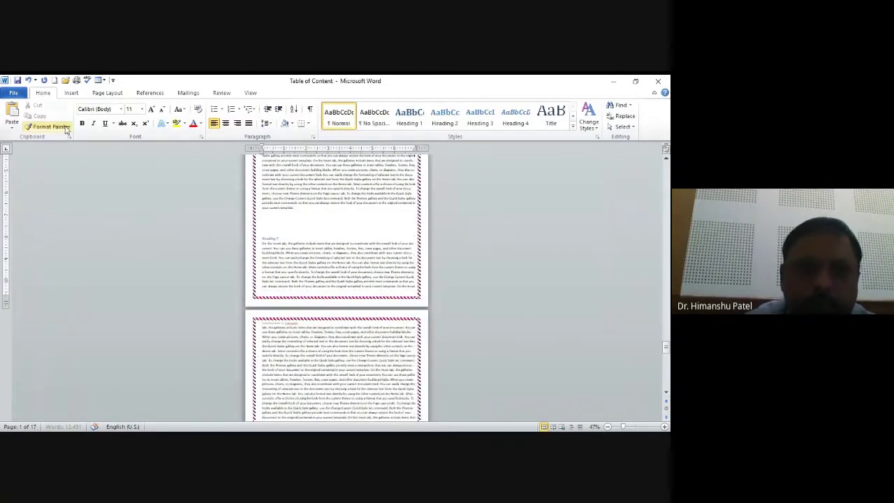
{"action": "left_click", "coordinate": [74, 94]}
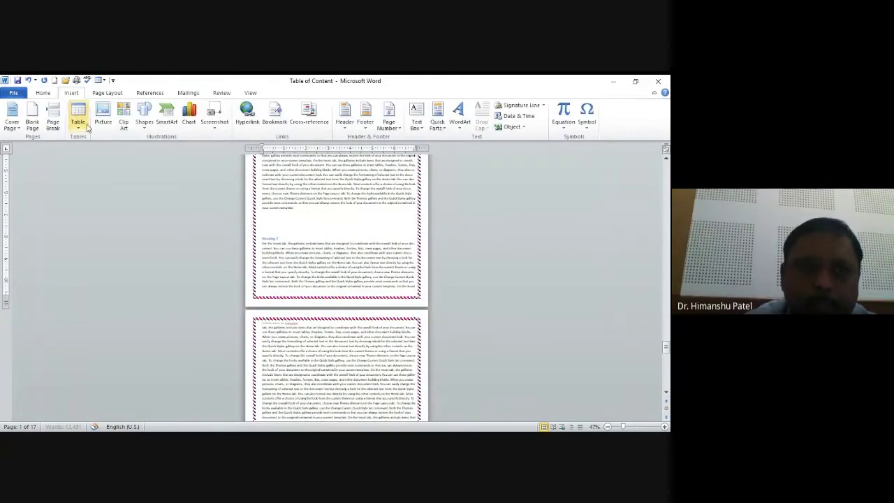
{"action": "left_click", "coordinate": [79, 121]}
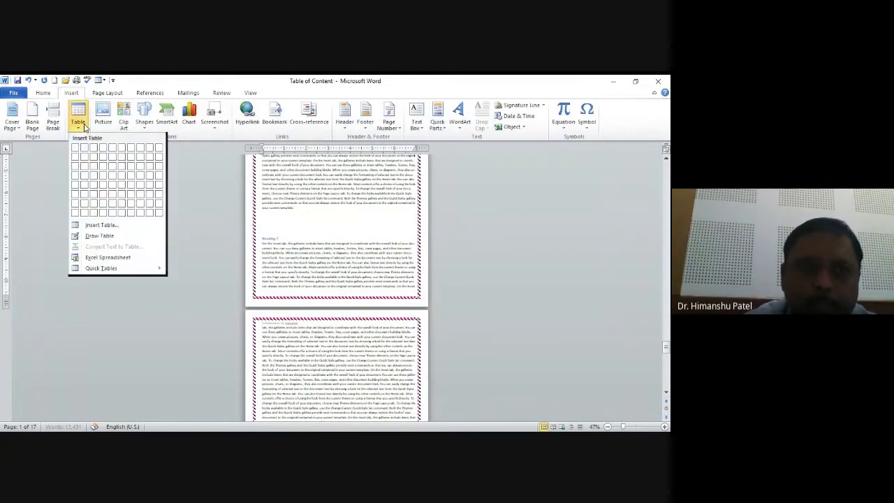
{"action": "left_click", "coordinate": [111, 157]}
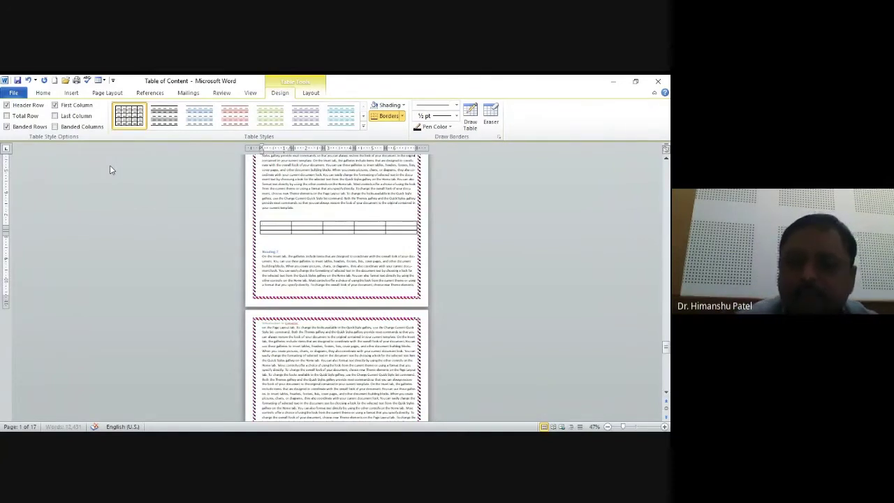
Step: Insert the picture "download" from the Downloads folder on a new line above Heading 9 in Chapter-1
{"action": "key", "text": "Page_Up"}
{"action": "key", "text": "Page_Up"}
{"action": "key", "text": "Page_Up"}
{"action": "key", "text": "Page_Up"}
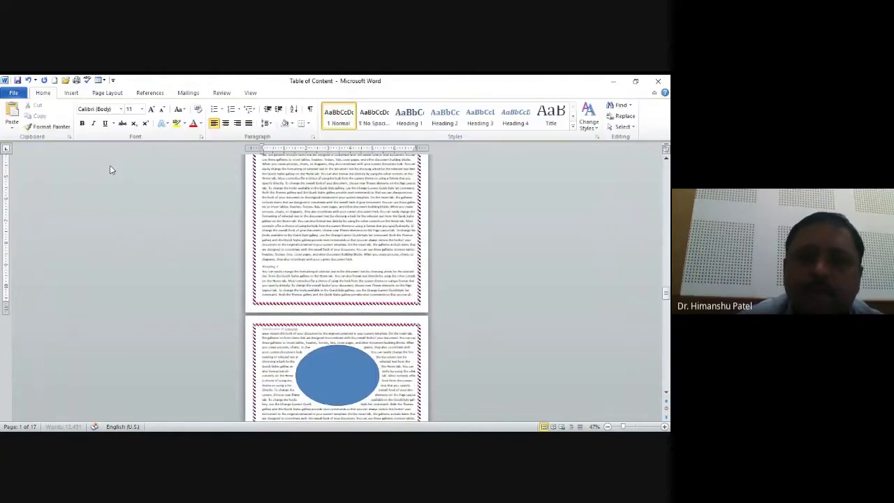
{"action": "key", "text": "Page_Up"}
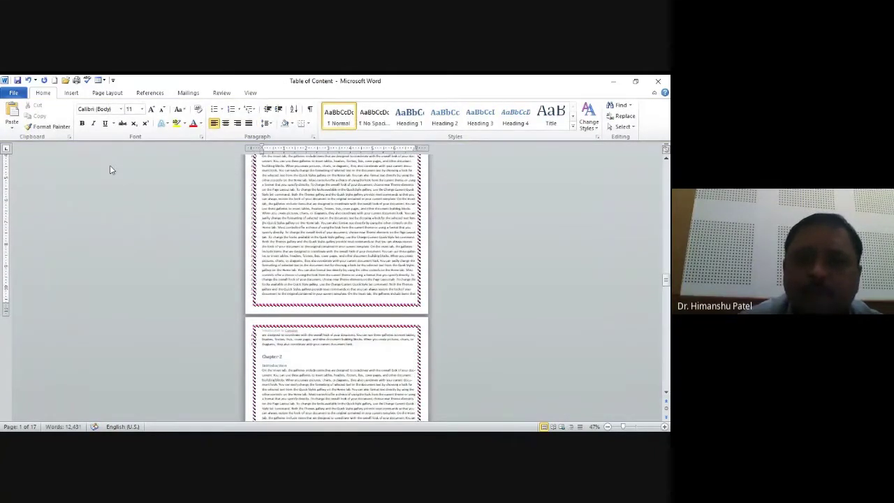
{"action": "key", "text": "Page_Up"}
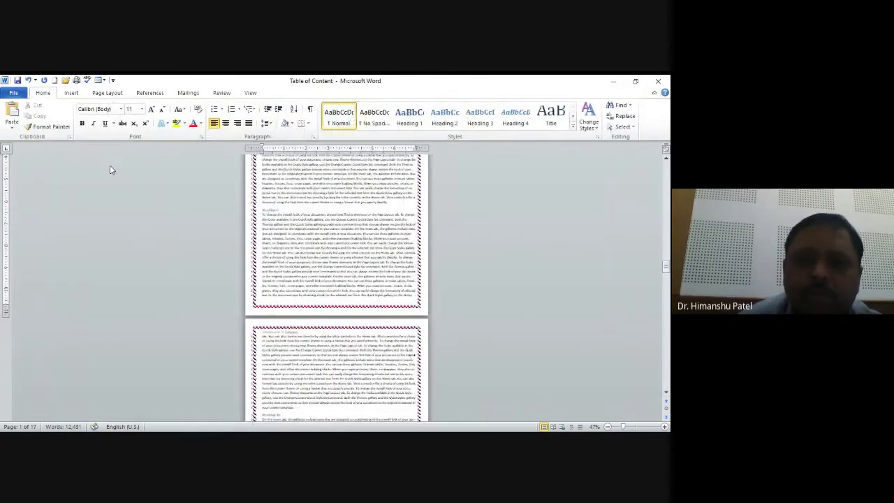
{"action": "key", "text": "ctrl+alt+3"}
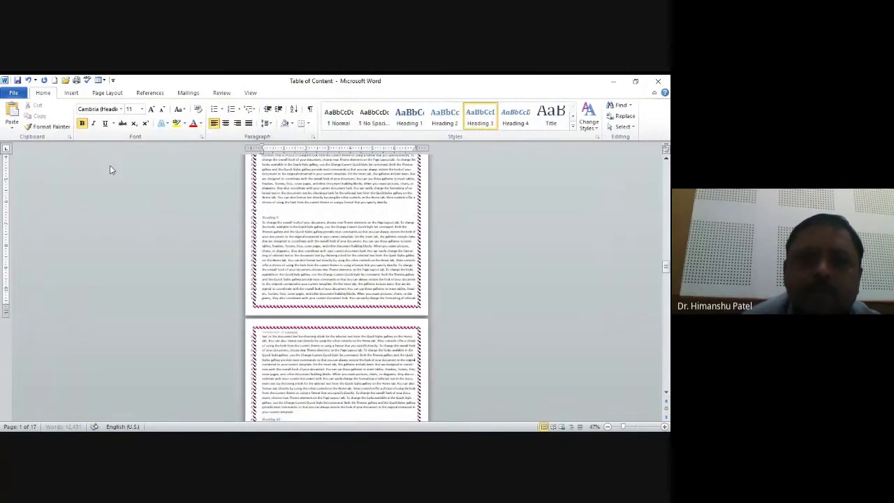
{"action": "left_click", "coordinate": [71, 93]}
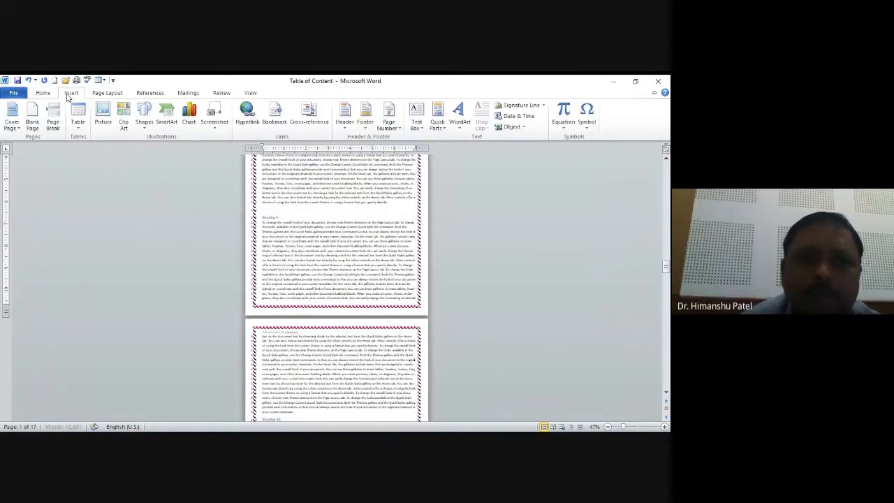
{"action": "left_click", "coordinate": [104, 117]}
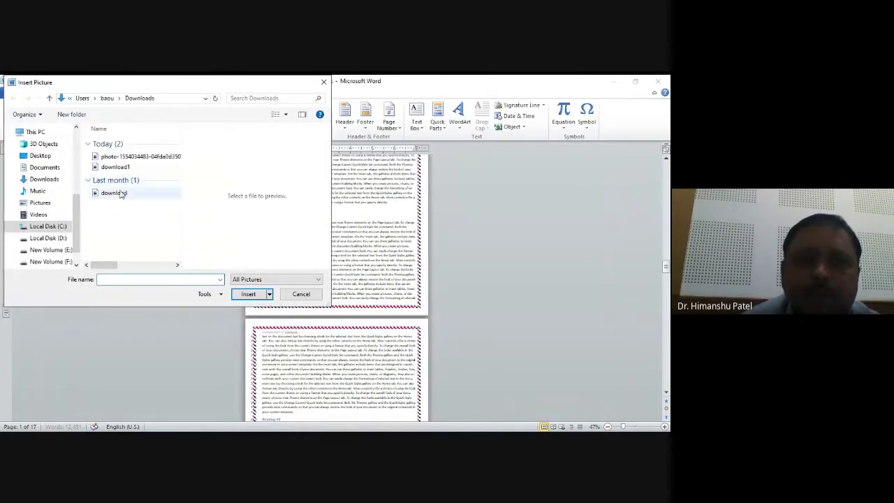
{"action": "left_click", "coordinate": [121, 193]}
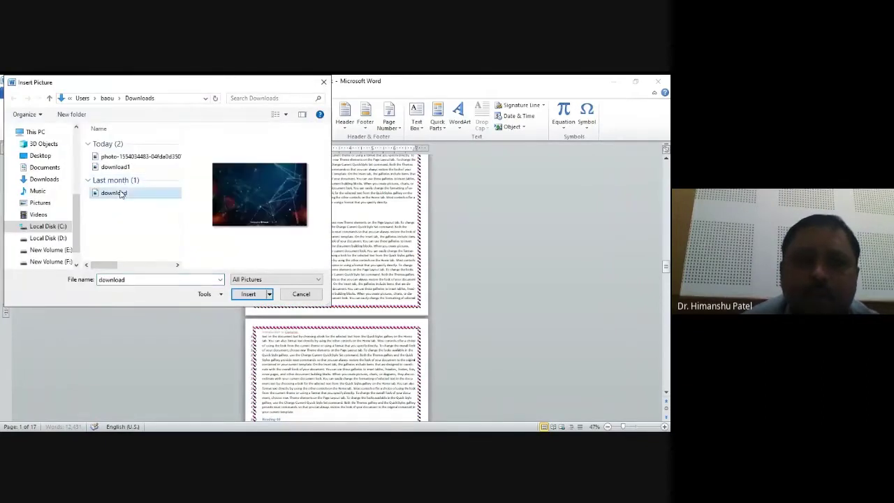
{"action": "left_click", "coordinate": [248, 294]}
{"action": "left_click", "coordinate": [243, 299]}
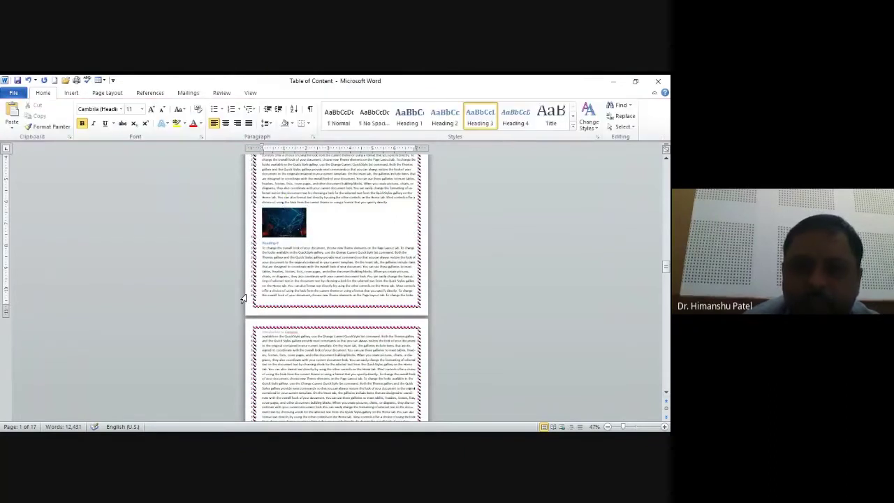
Step: Insert the picture "download1" from the Downloads folder on a new line above Heading 4 in Chapter-2
{"action": "scroll", "coordinate": [243, 299], "scroll_direction": "down", "scroll_amount": 10}
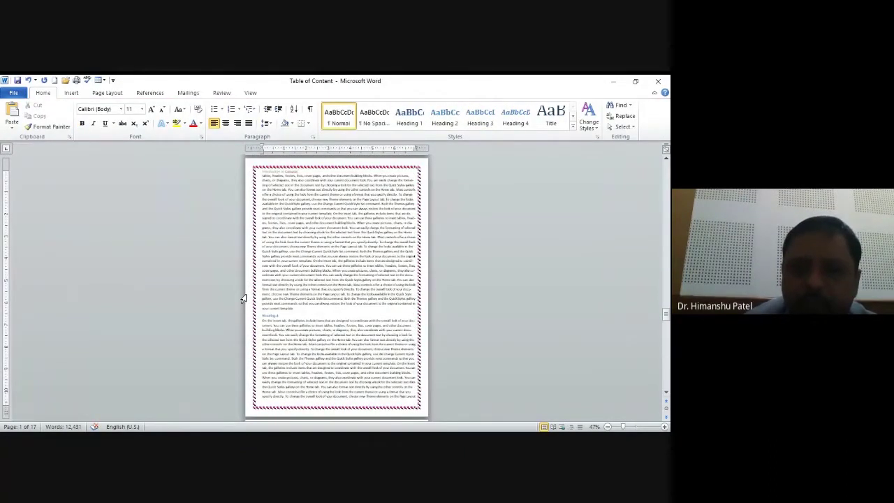
{"action": "key", "text": "Return"}
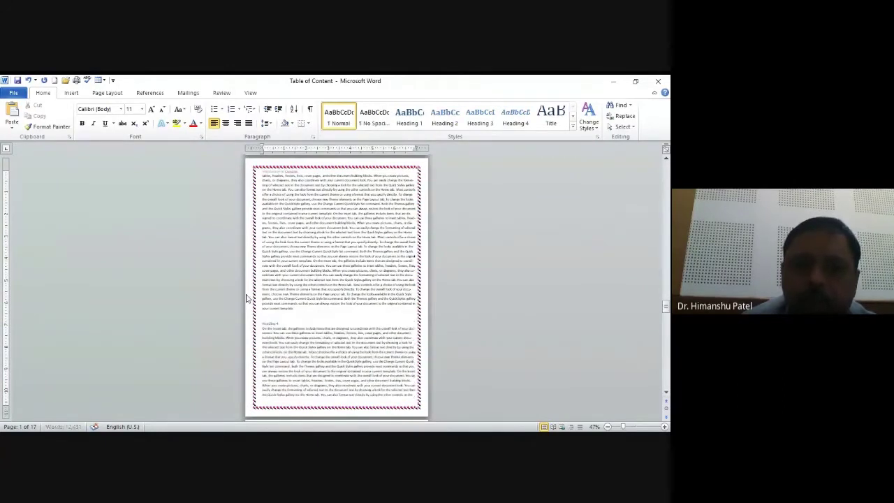
{"action": "left_click", "coordinate": [71, 93]}
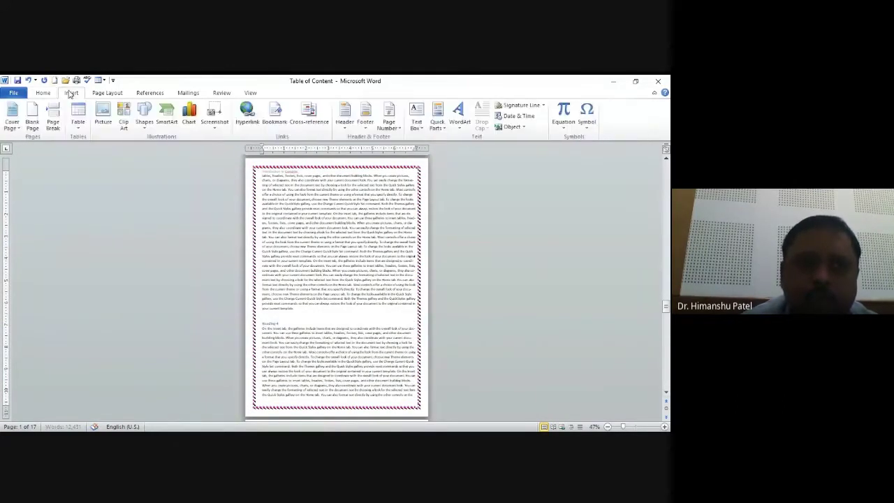
{"action": "left_click", "coordinate": [101, 117]}
{"action": "left_click", "coordinate": [126, 168]}
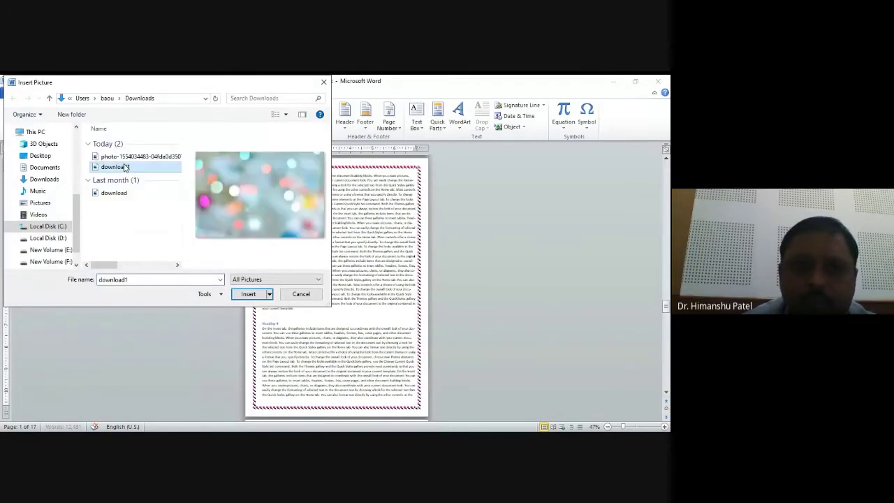
{"action": "left_click", "coordinate": [248, 294]}
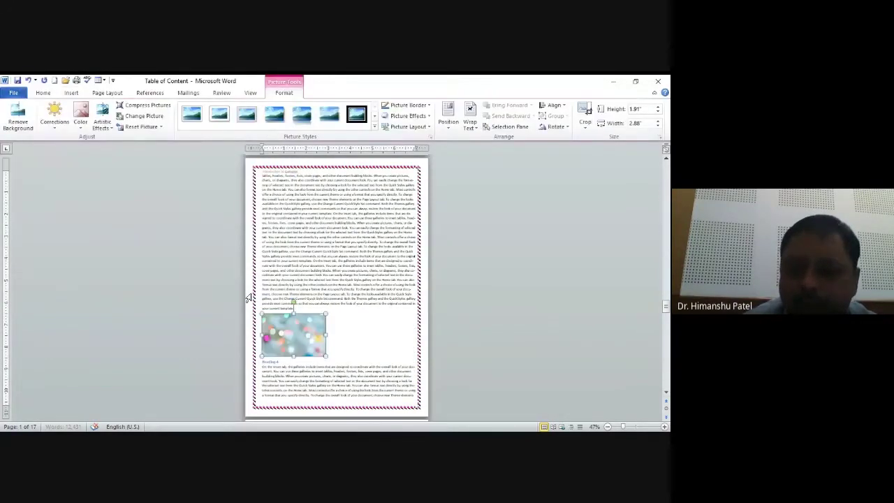
{"action": "key", "text": "ctrl+End"}
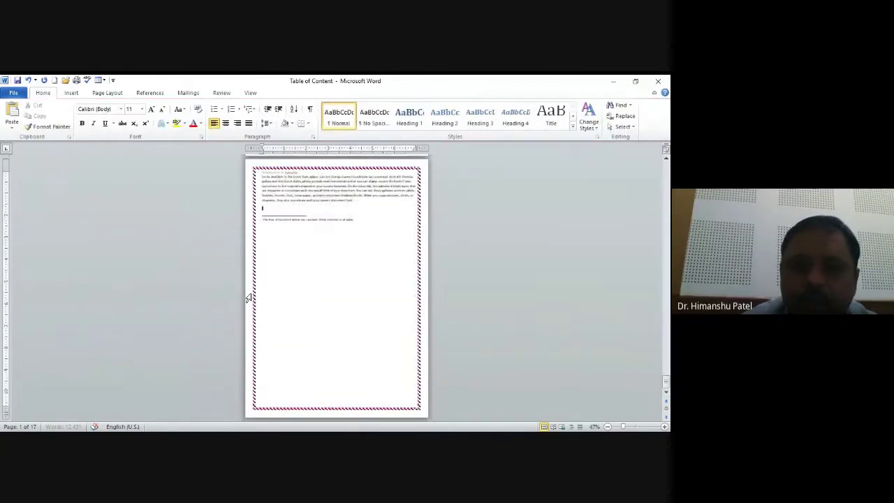
{"action": "key", "text": "Return"}
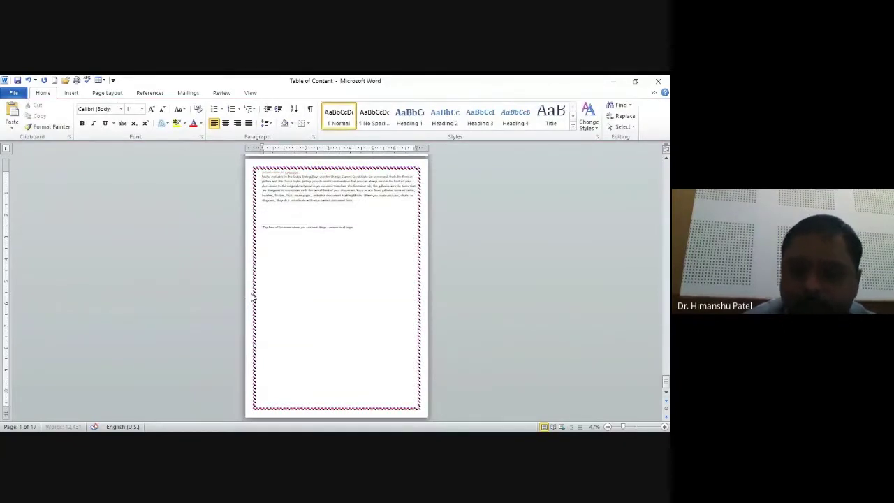
{"action": "scroll", "coordinate": [252, 297], "scroll_direction": "up", "scroll_amount": 5}
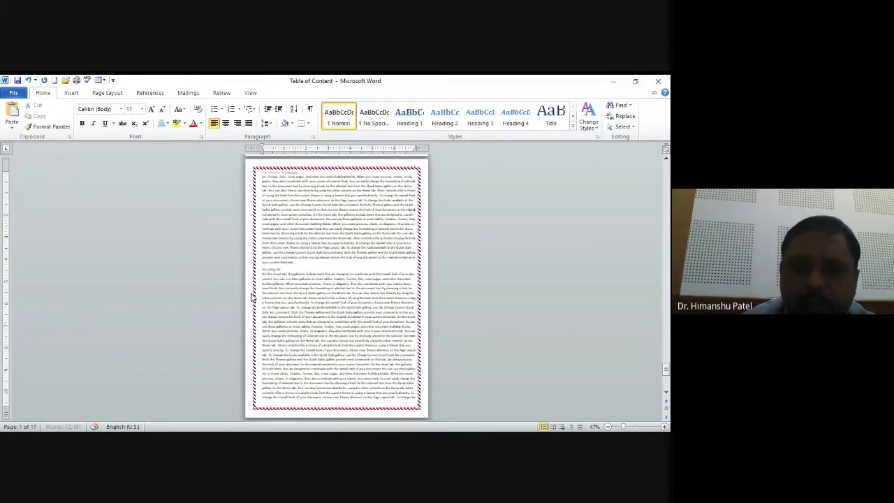
{"action": "key", "text": "ctrl+alt+3"}
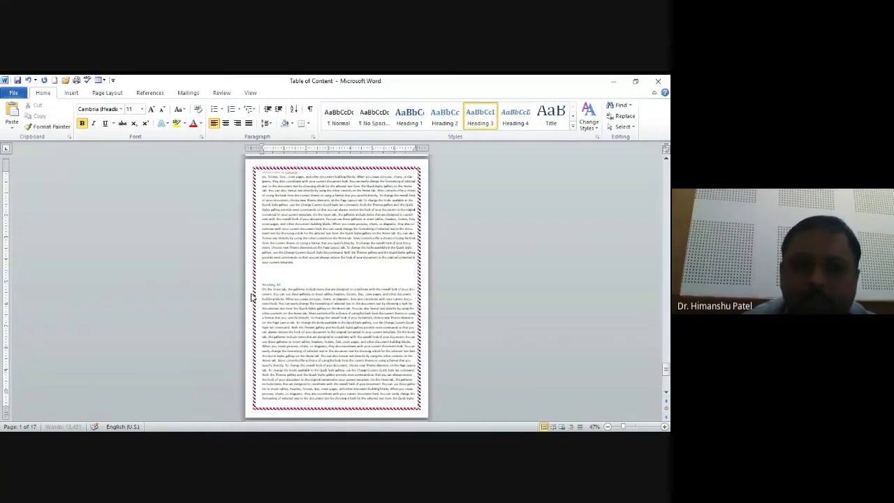
{"action": "left_click", "coordinate": [71, 93]}
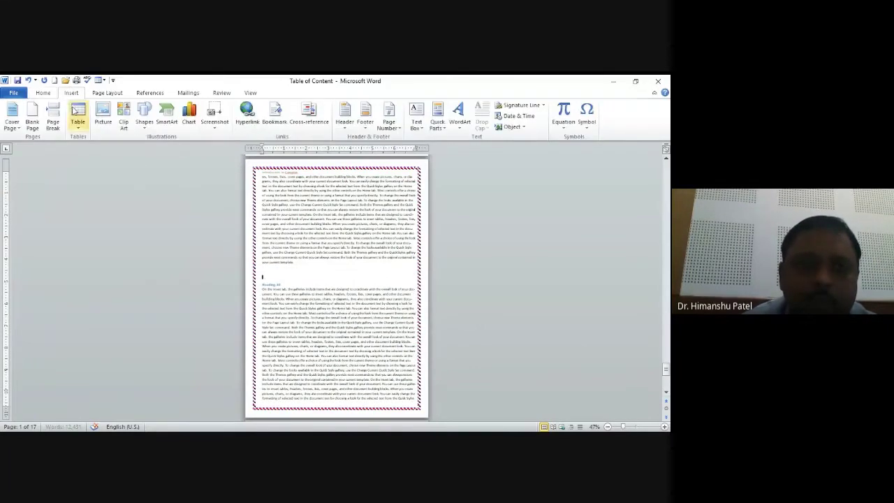
{"action": "left_click", "coordinate": [103, 116]}
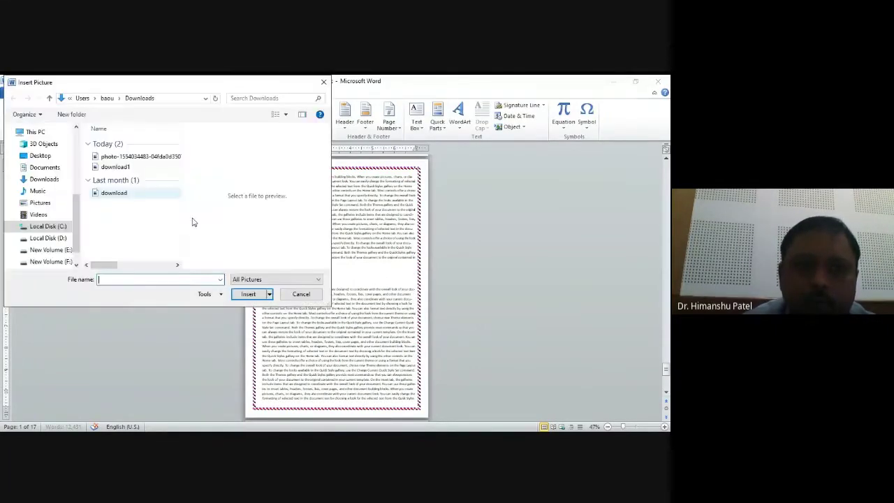
{"action": "left_click", "coordinate": [121, 193]}
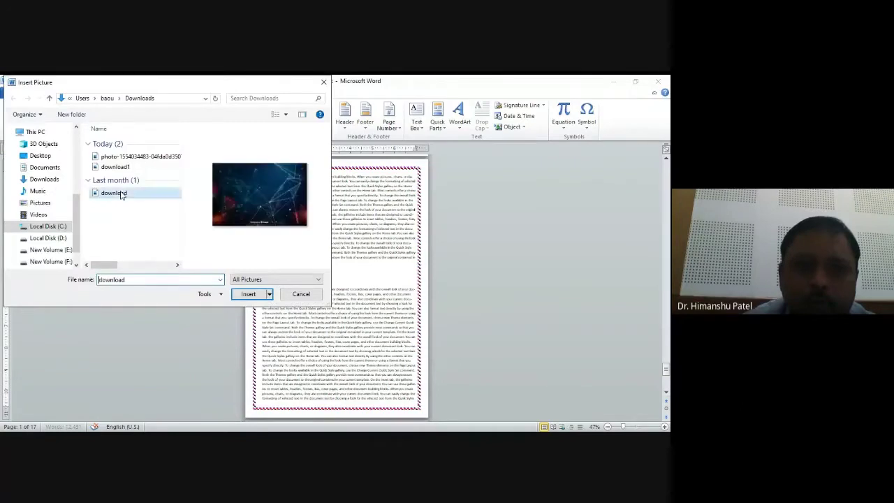
{"action": "left_click", "coordinate": [147, 158]}
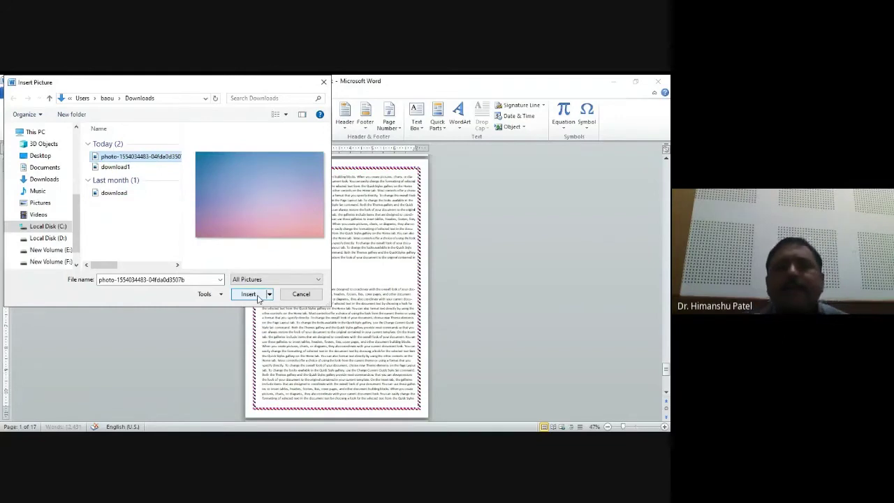
{"action": "left_click", "coordinate": [257, 297]}
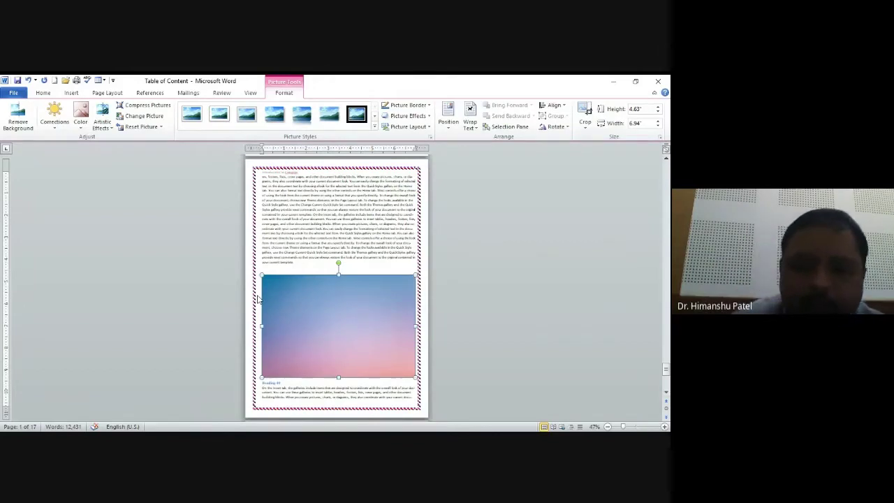
{"action": "left_click", "coordinate": [257, 297]}
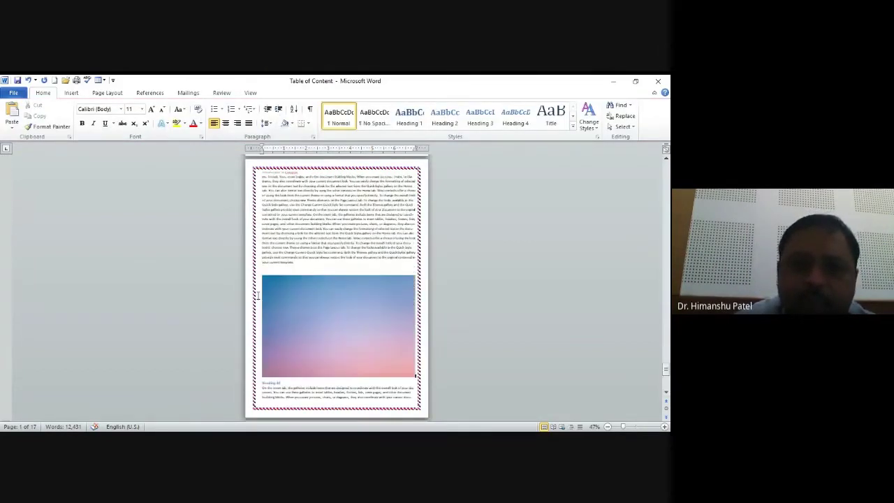
Step: Insert the built-in Fourier Series equation on a new line above Heading 5 in Chapter-2, followed by a blank line
{"action": "scroll", "coordinate": [257, 297], "scroll_direction": "up", "scroll_amount": 10}
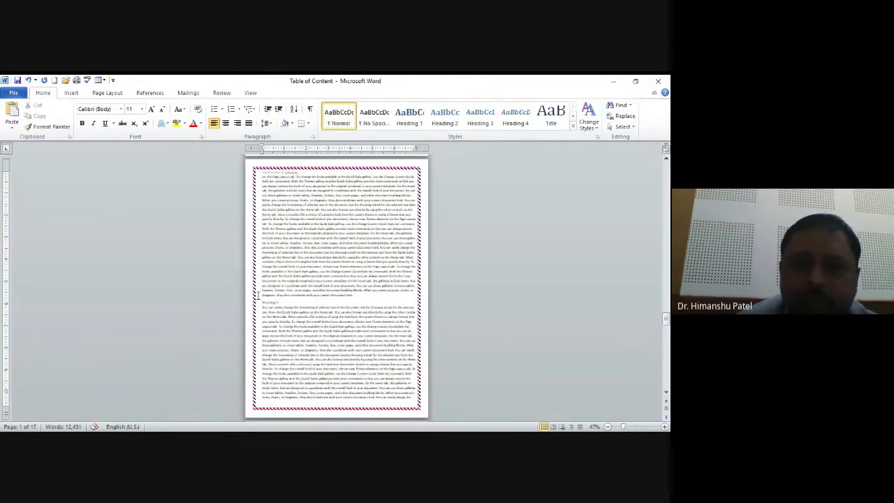
{"action": "key", "text": "Up"}
{"action": "key", "text": "Up"}
{"action": "key", "text": "Up"}
{"action": "key", "text": "Up"}
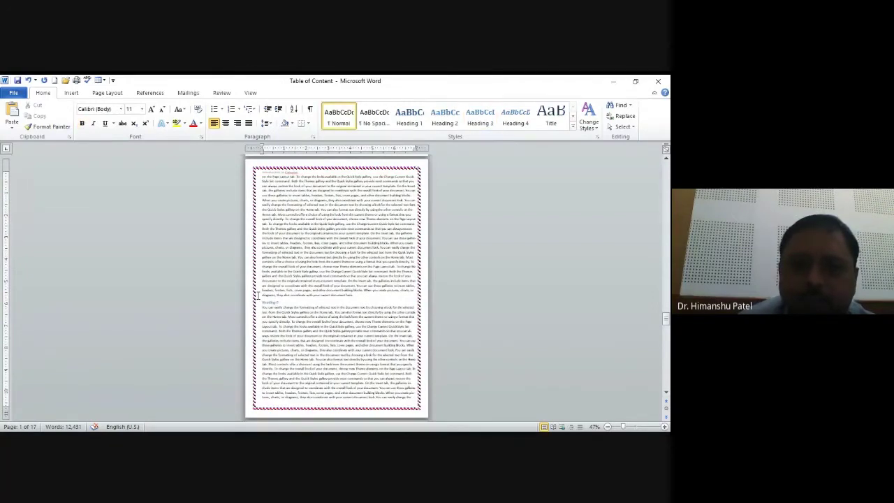
{"action": "key", "text": "Return"}
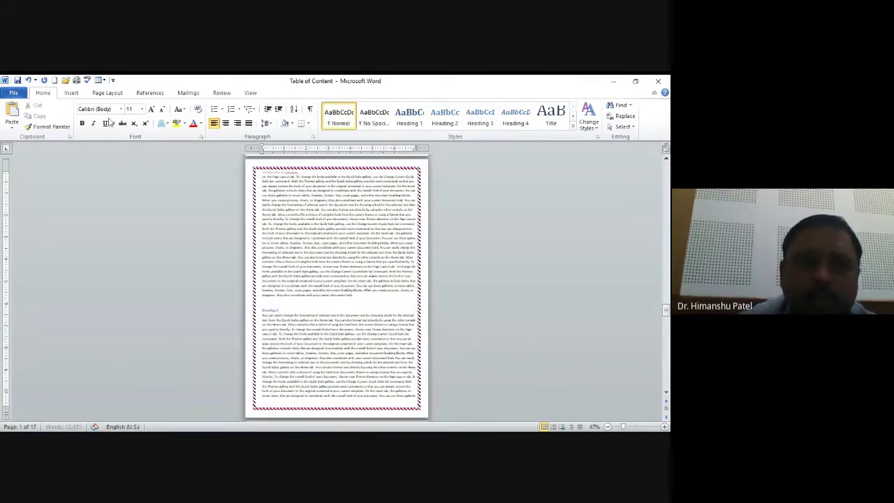
{"action": "left_click", "coordinate": [72, 93]}
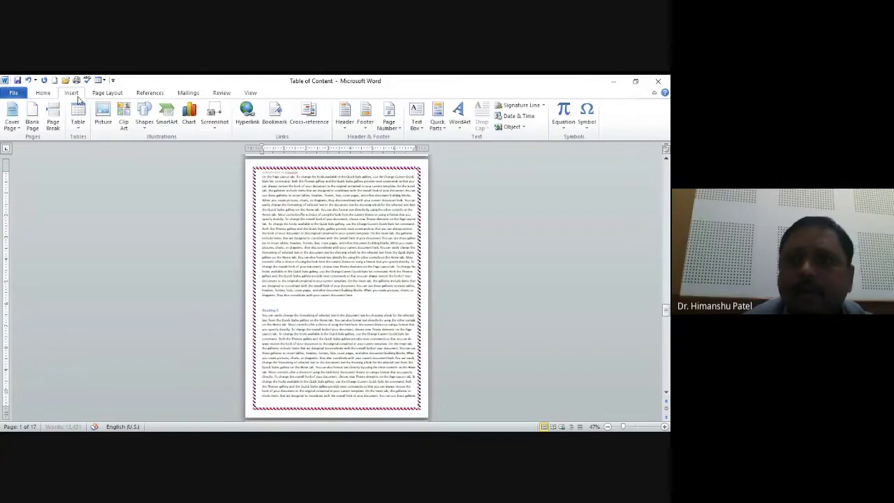
{"action": "left_click", "coordinate": [566, 130]}
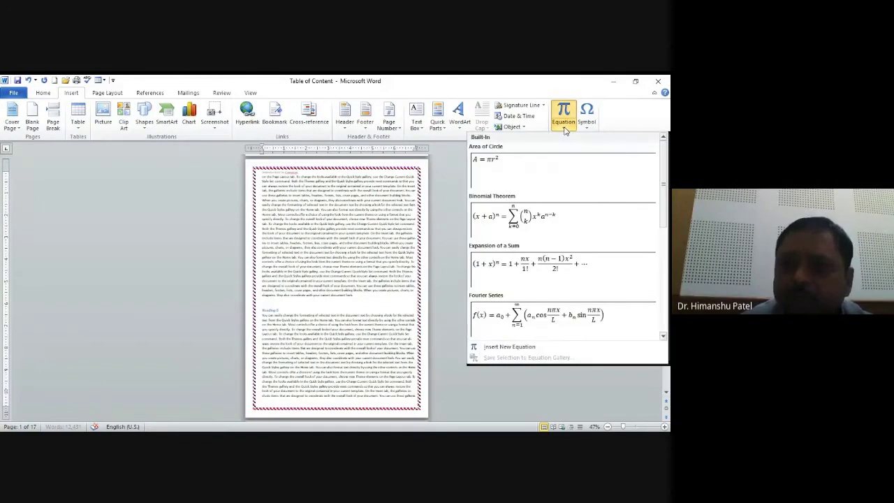
{"action": "left_click", "coordinate": [587, 317]}
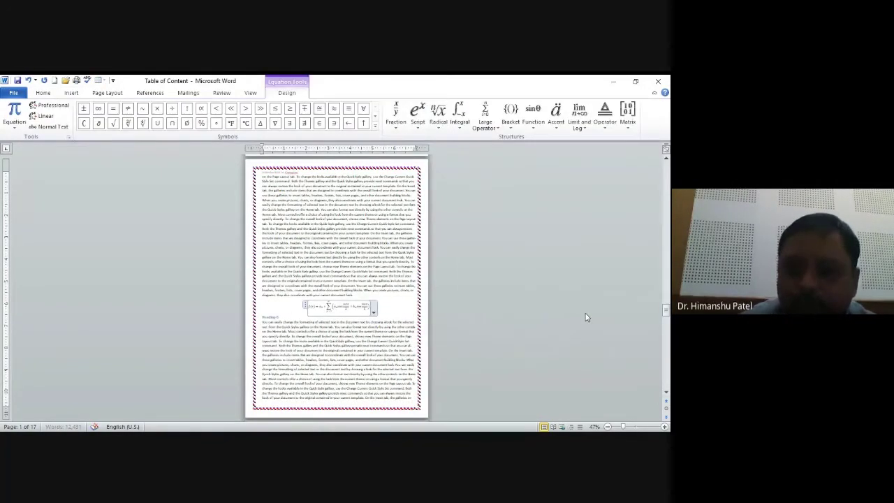
{"action": "left_click", "coordinate": [379, 310]}
{"action": "key", "text": "Return"}
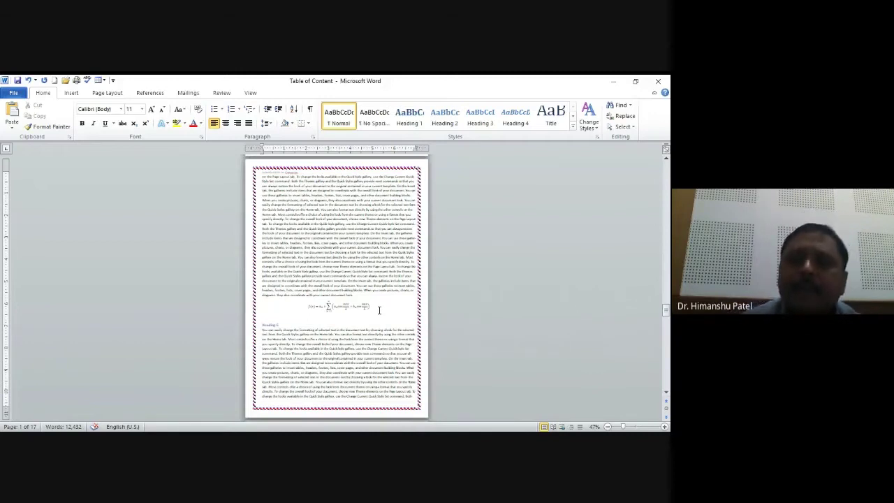
Step: Look back through the pages with inserted tables up to the five-column table under the Chapter-1 Introduction
{"action": "scroll", "coordinate": [380, 310], "scroll_direction": "up", "scroll_amount": 2}
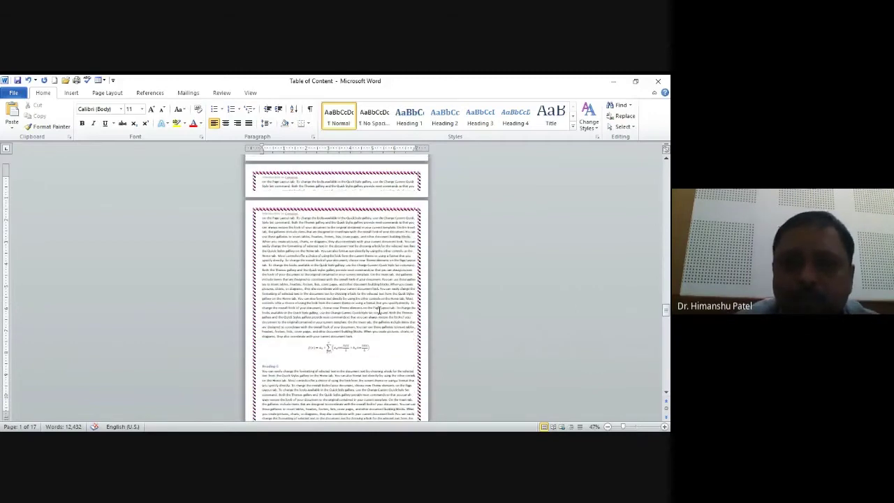
{"action": "scroll", "coordinate": [379, 309], "scroll_direction": "up", "scroll_amount": 15}
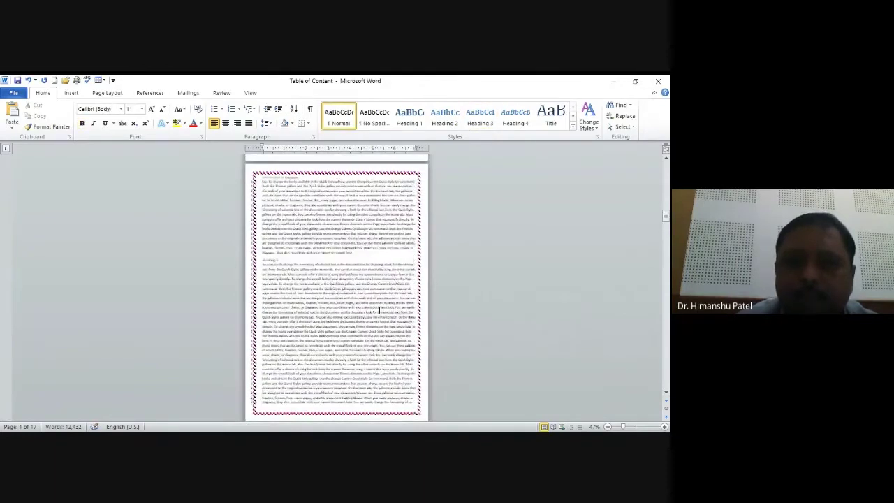
{"action": "scroll", "coordinate": [379, 309], "scroll_direction": "up", "scroll_amount": 8}
{"action": "key", "text": "Page_Down"}
{"action": "key", "text": "Page_Down"}
{"action": "key", "text": "Page_Down"}
{"action": "key", "text": "Page_Down"}
{"action": "key", "text": "Page_Down"}
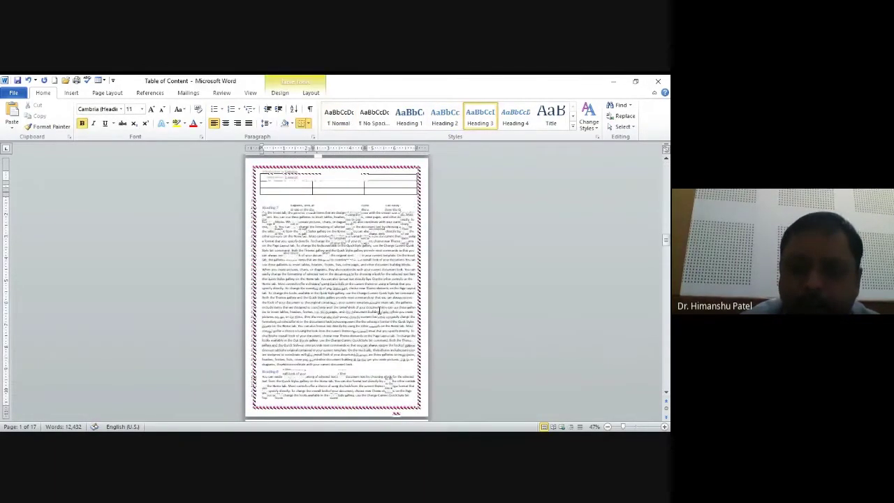
{"action": "key", "text": "Up"}
{"action": "key", "text": "Down"}
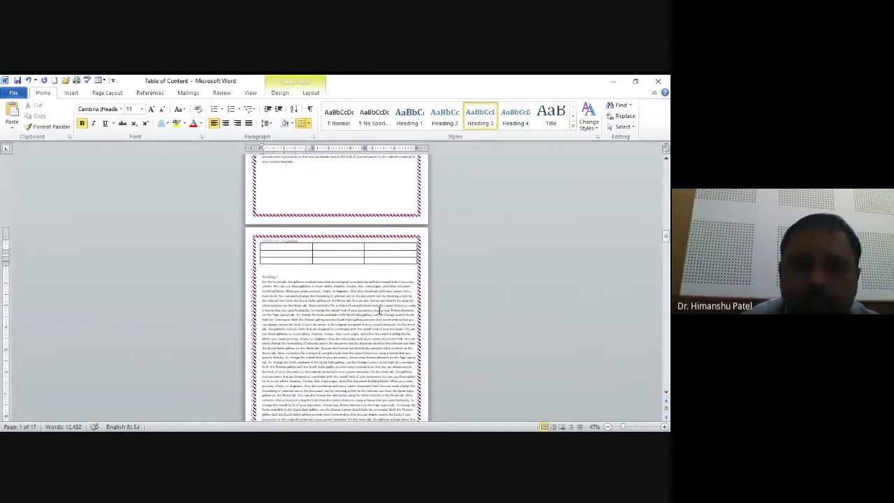
{"action": "key", "text": "Page_Down"}
{"action": "key", "text": "Page_Up"}
{"action": "key", "text": "Page_Up"}
{"action": "key", "text": "Page_Up"}
{"action": "key", "text": "Page_Up"}
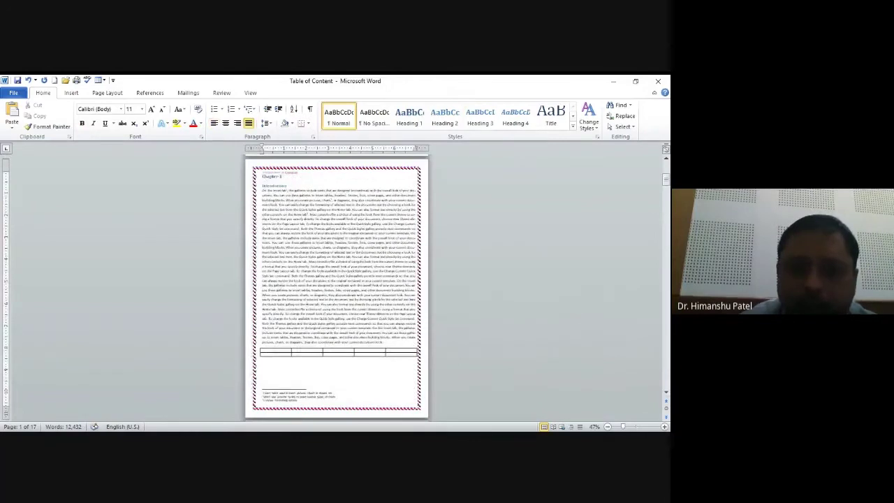
Step: Start a caption below the five-column Introduction table with the label Table and the text "Table 1: Demo Table-1"
{"action": "left_click", "coordinate": [282, 360]}
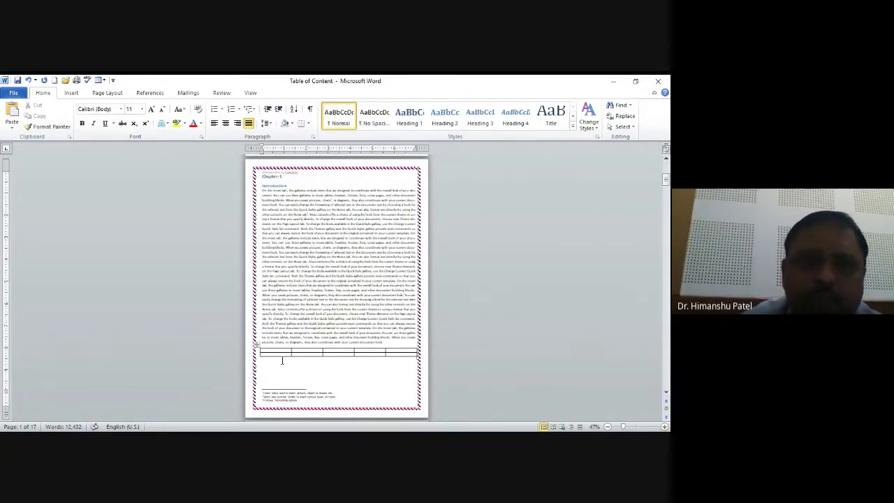
{"action": "left_click", "coordinate": [149, 93]}
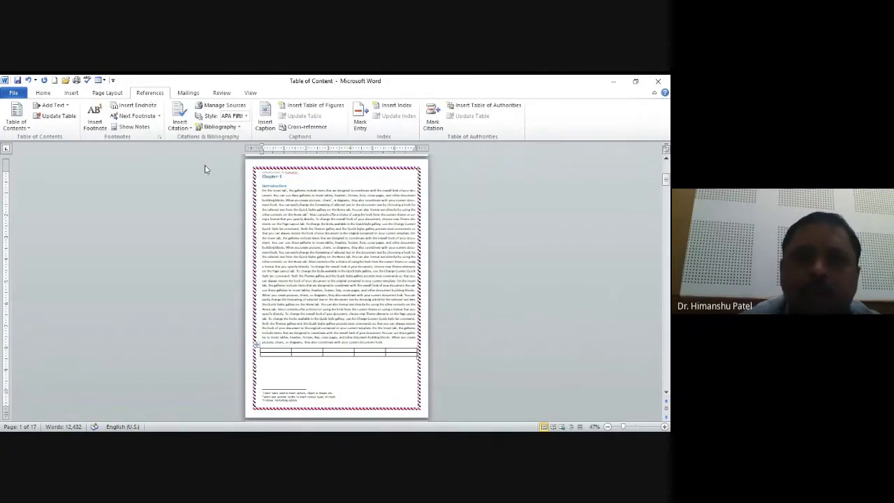
{"action": "left_click", "coordinate": [268, 119]}
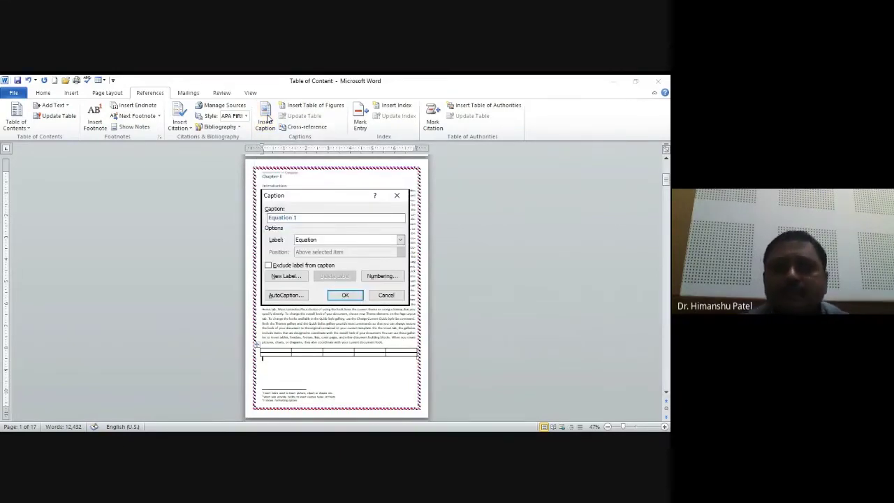
{"action": "left_click", "coordinate": [400, 240]}
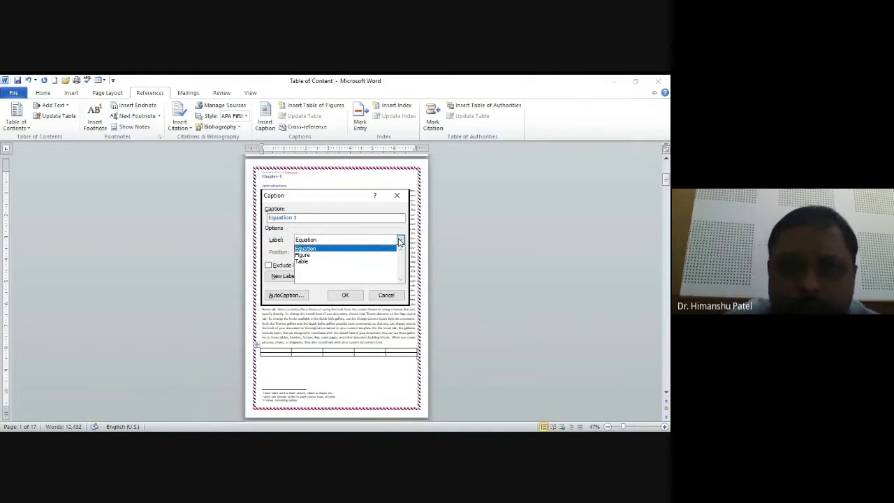
{"action": "left_click", "coordinate": [314, 261]}
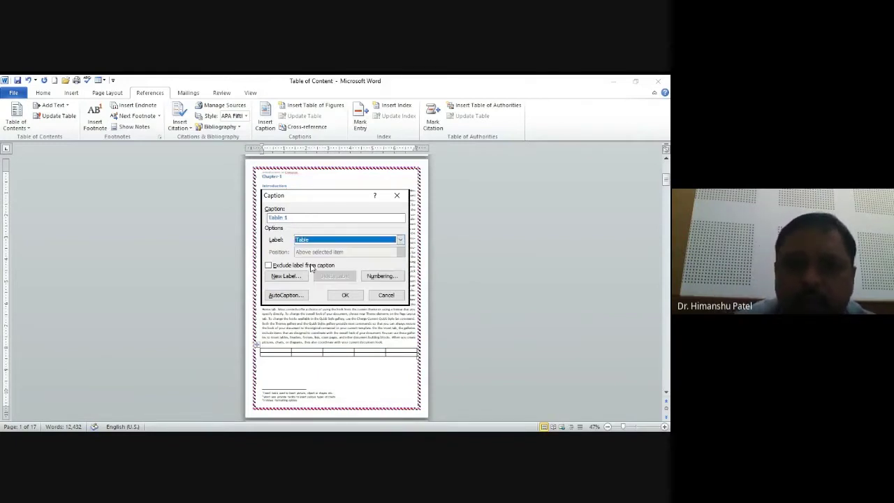
{"action": "left_click", "coordinate": [337, 218]}
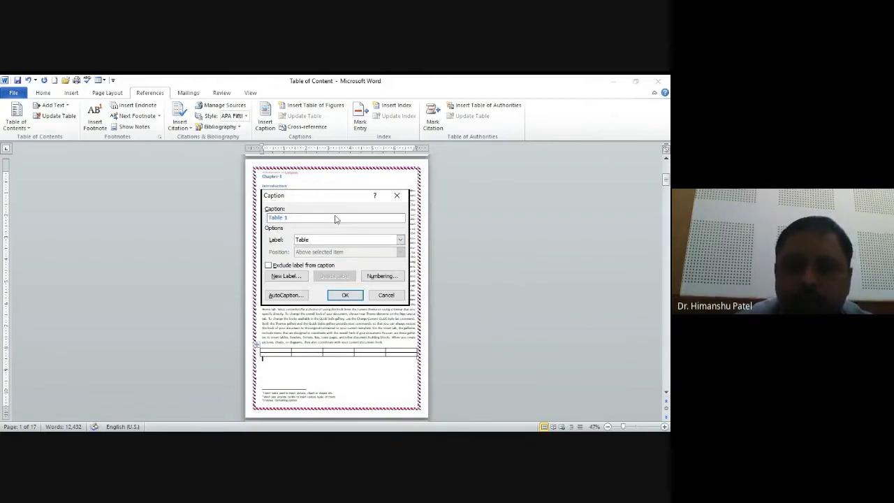
{"action": "type", "text": ":"}
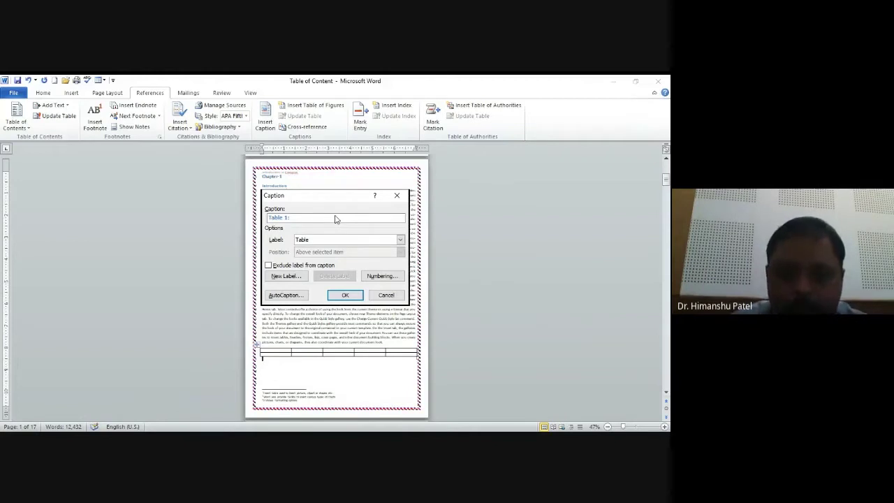
{"action": "type", "text": " Demo Tabl"}
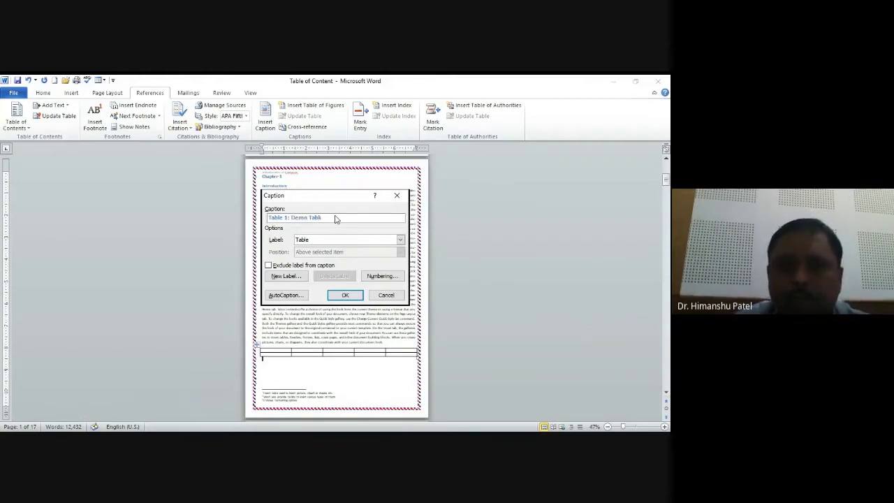
{"action": "type", "text": "e 1"}
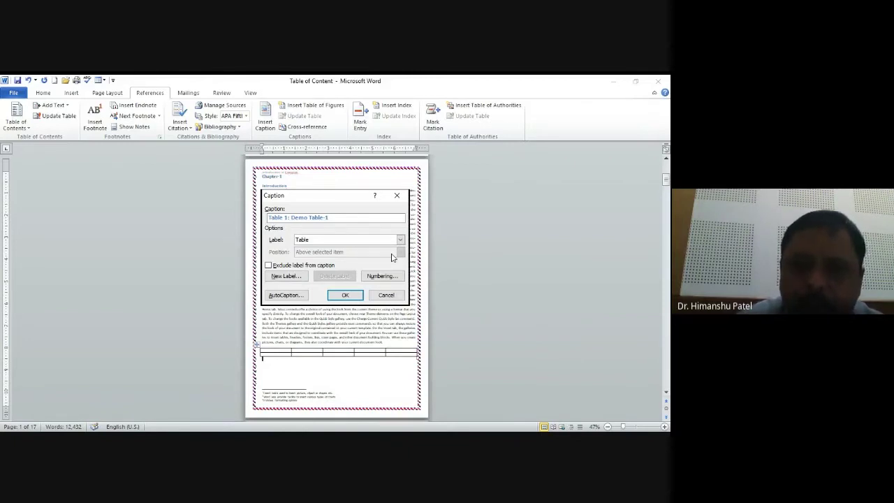
Step: Insert the caption "Table 1: Demo Table-1" with its label included and the numbering format set to 1, 2, 3
{"action": "left_click", "coordinate": [311, 269]}
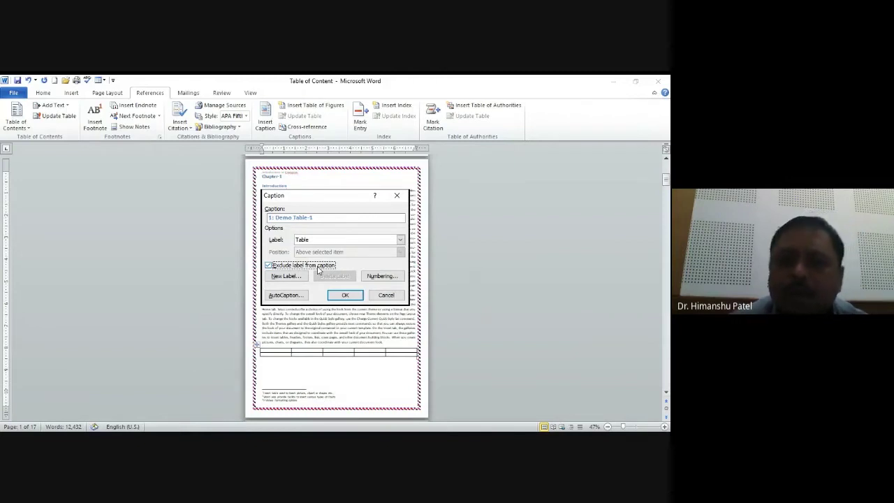
{"action": "left_click", "coordinate": [318, 270]}
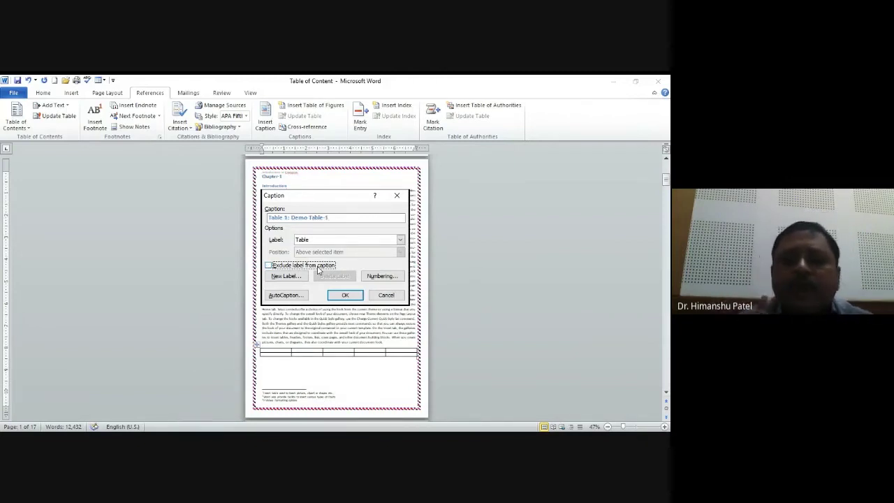
{"action": "left_click", "coordinate": [379, 276]}
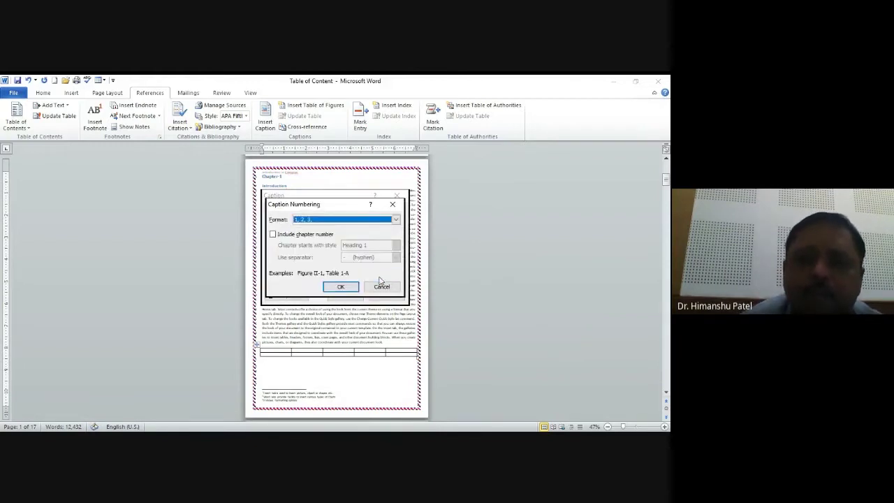
{"action": "left_click", "coordinate": [396, 220]}
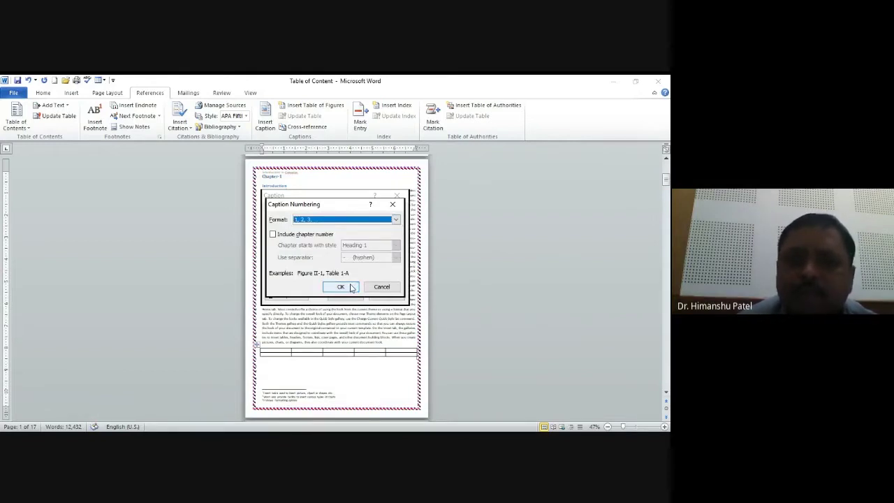
{"action": "left_click", "coordinate": [341, 287]}
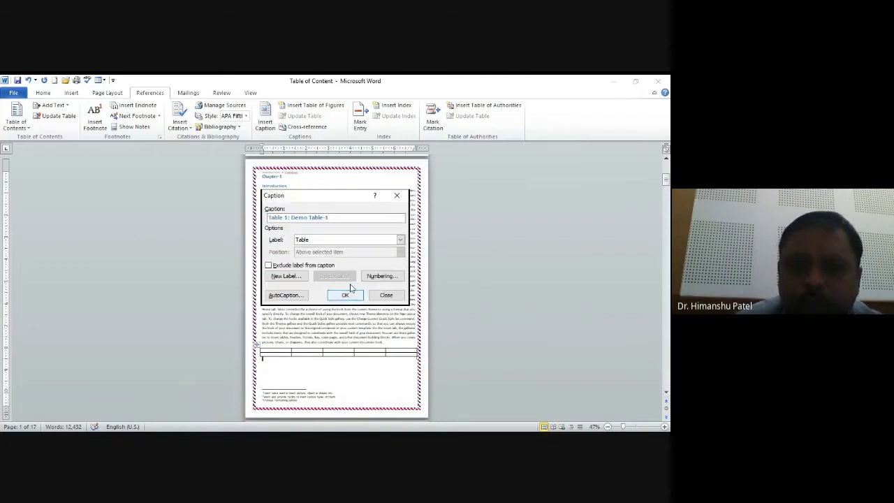
{"action": "left_click", "coordinate": [349, 293]}
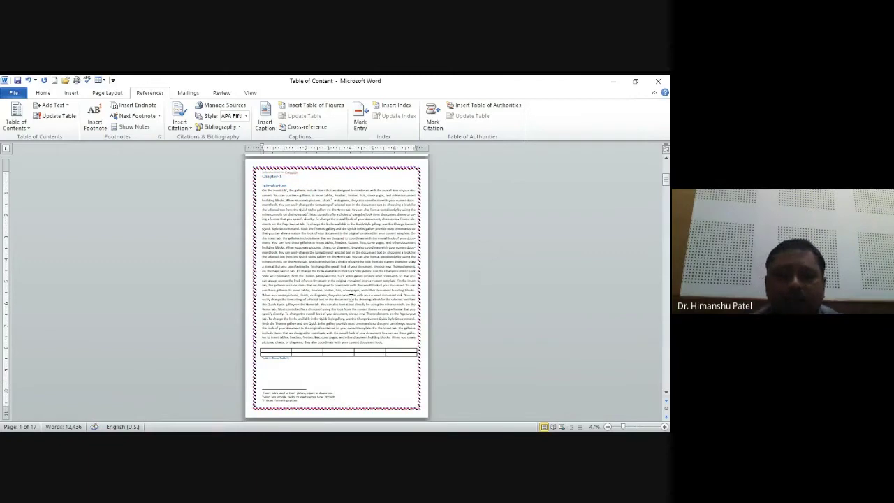
Step: Add a blank line above the three-column table that precedes Heading 7 in Chapter-1
{"action": "key", "text": "Page_Down"}
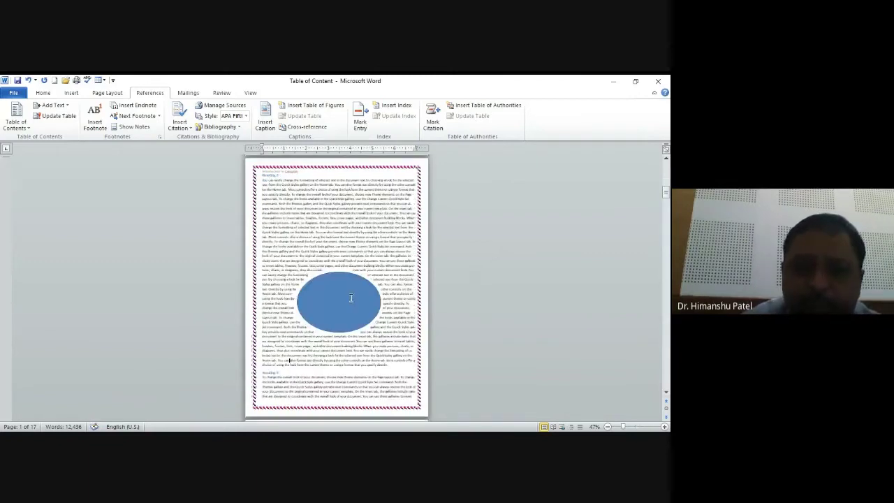
{"action": "key", "text": "Page_Down"}
{"action": "key", "text": "Page_Down"}
{"action": "key", "text": "Page_Down"}
{"action": "key", "text": "Page_Down"}
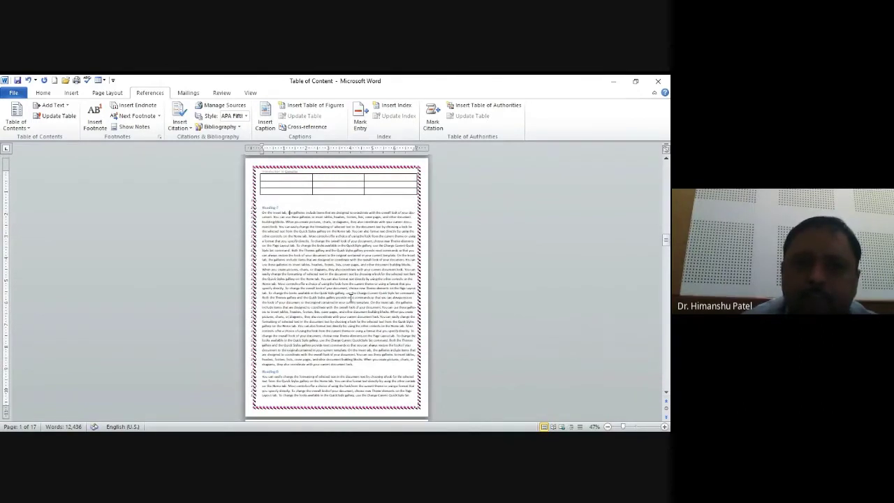
{"action": "key", "text": "Up"}
{"action": "key", "text": "Up"}
{"action": "key", "text": "Up"}
{"action": "key", "text": "Up"}
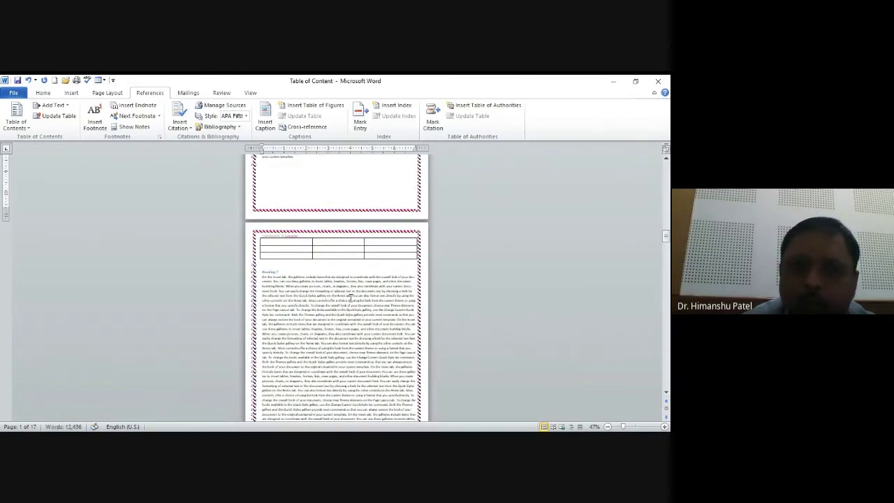
{"action": "key", "text": "Return"}
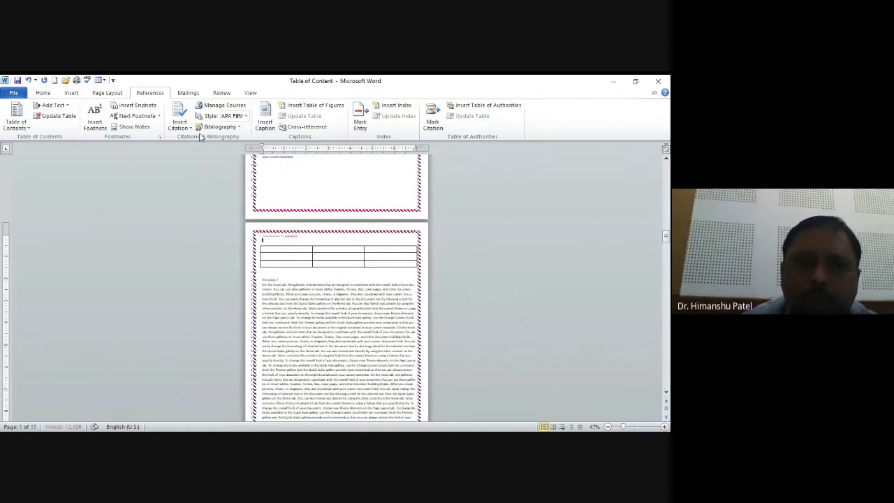
Step: Insert the caption "Table 2: This is demo table-2" with the label Table on the blank line above the three-column table
{"action": "left_click", "coordinate": [272, 122]}
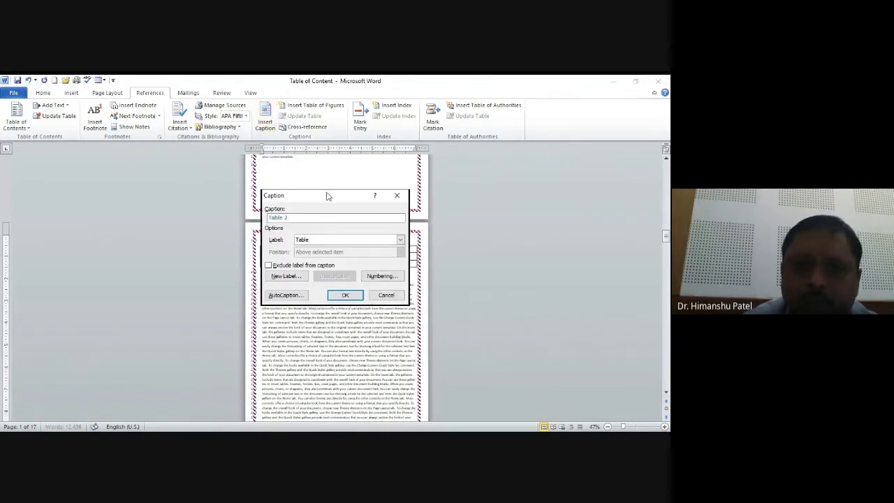
{"action": "type", "text": ":"}
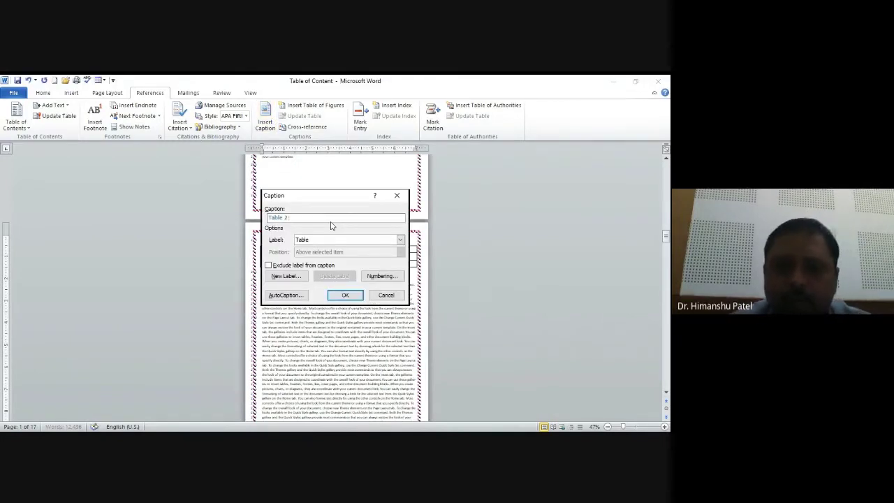
{"action": "type", "text": " This is"}
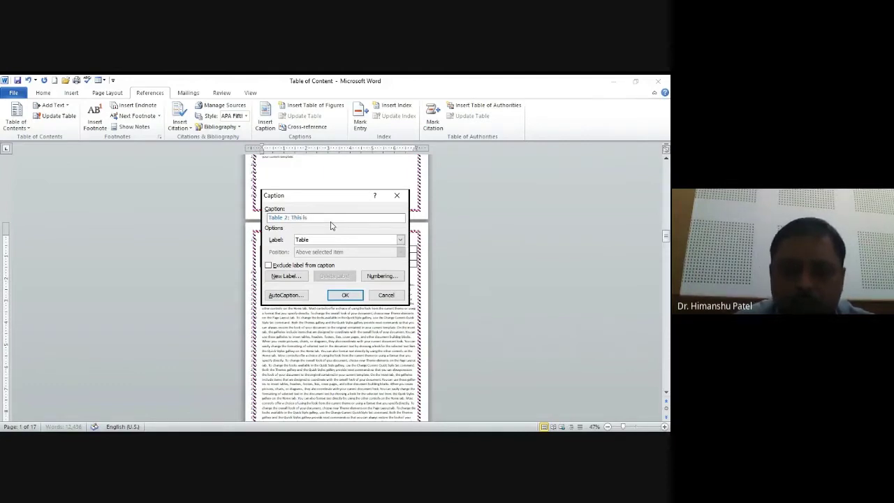
{"action": "type", "text": " demo"}
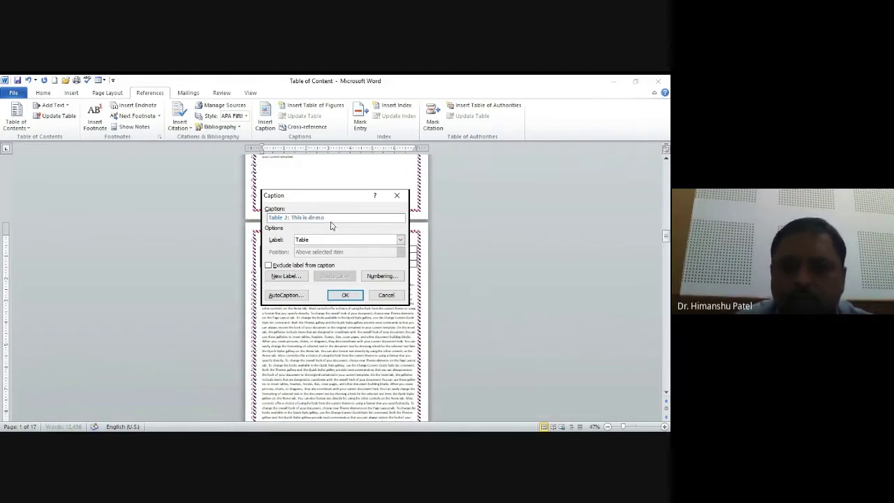
{"action": "type", "text": " table- 2"}
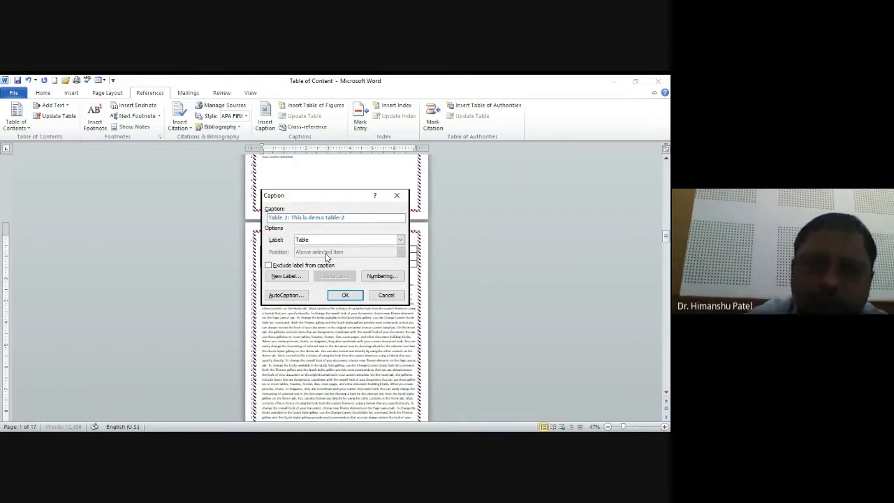
{"action": "left_click", "coordinate": [346, 296]}
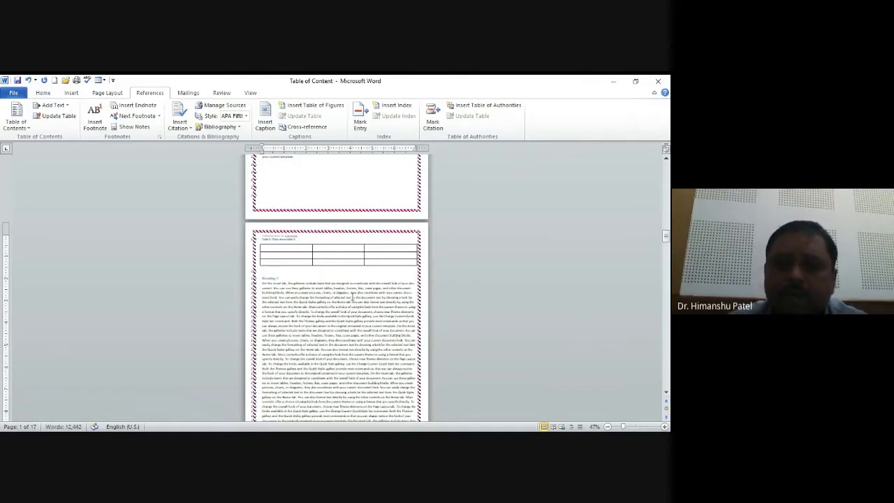
Step: Start a caption for the five-column table above Heading 7 in Chapter-2
{"action": "scroll", "coordinate": [352, 297], "scroll_direction": "down", "scroll_amount": 10}
{"action": "scroll", "coordinate": [352, 297], "scroll_direction": "down", "scroll_amount": 10}
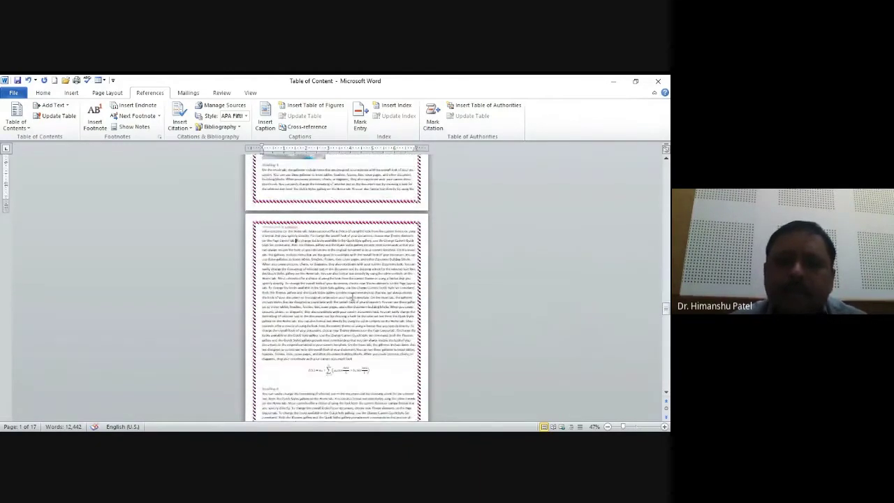
{"action": "scroll", "coordinate": [352, 297], "scroll_direction": "down", "scroll_amount": 3}
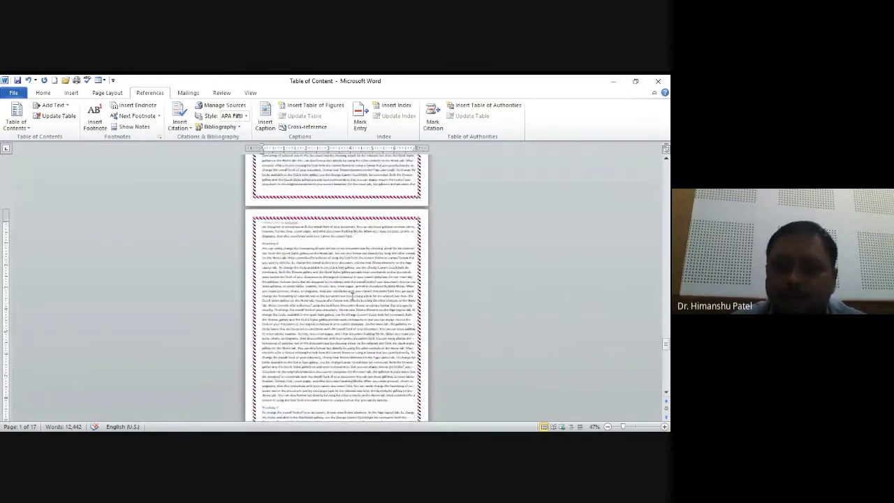
{"action": "key", "text": "Page_Up"}
{"action": "key", "text": "Up"}
{"action": "key", "text": "Up"}
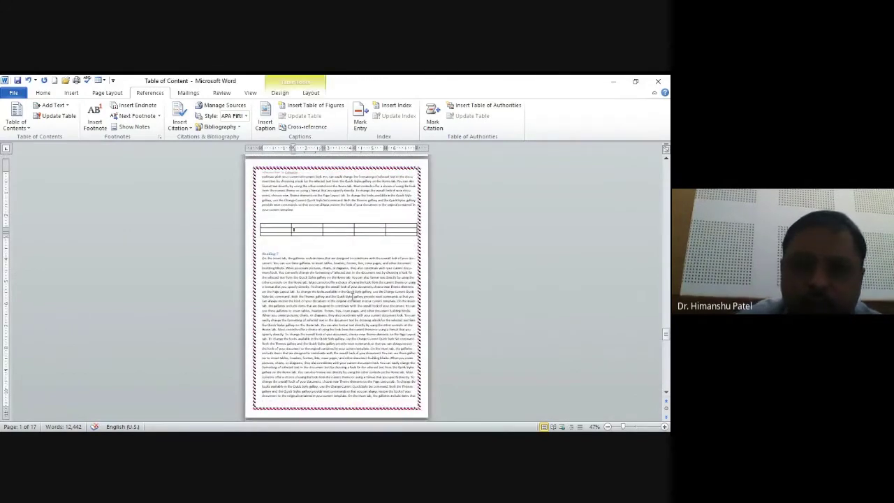
{"action": "left_click", "coordinate": [183, 124]}
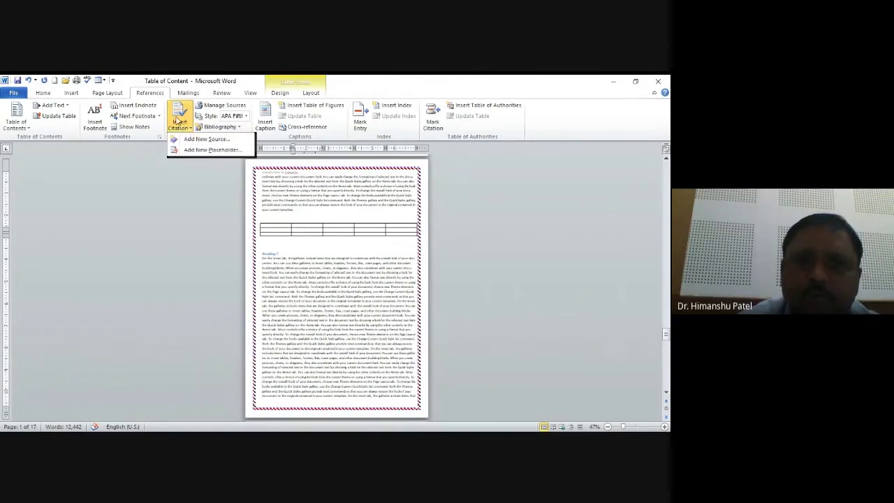
{"action": "left_click", "coordinate": [271, 109]}
{"action": "left_click", "coordinate": [271, 108]}
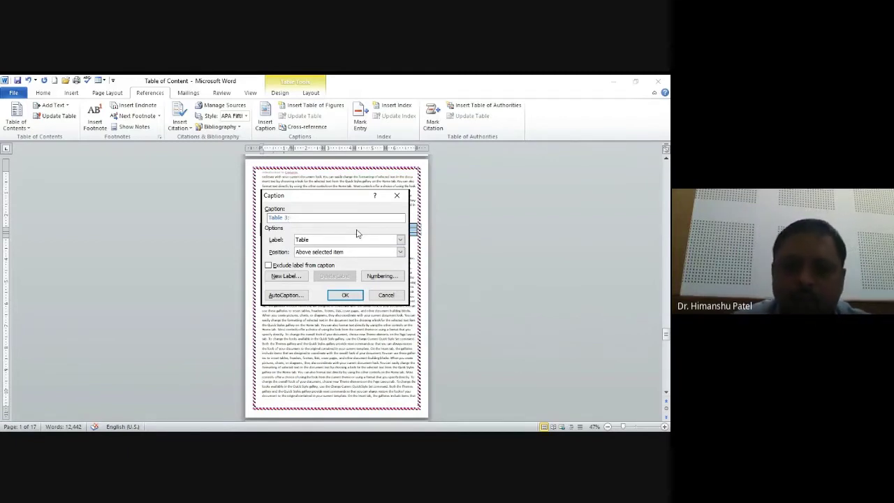
Step: Insert the caption "Table 3: This is demo table-3" with its position set to Below selected item
{"action": "type", "text": "This is demo"}
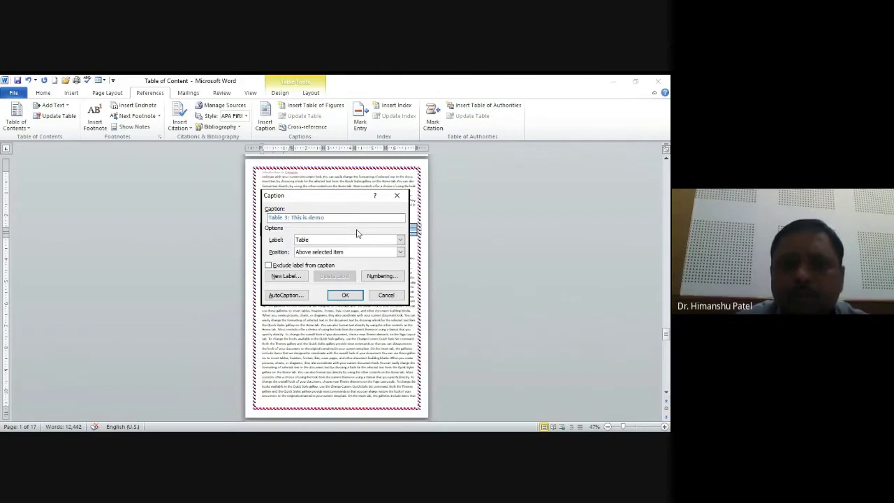
{"action": "type", "text": " table- 3"}
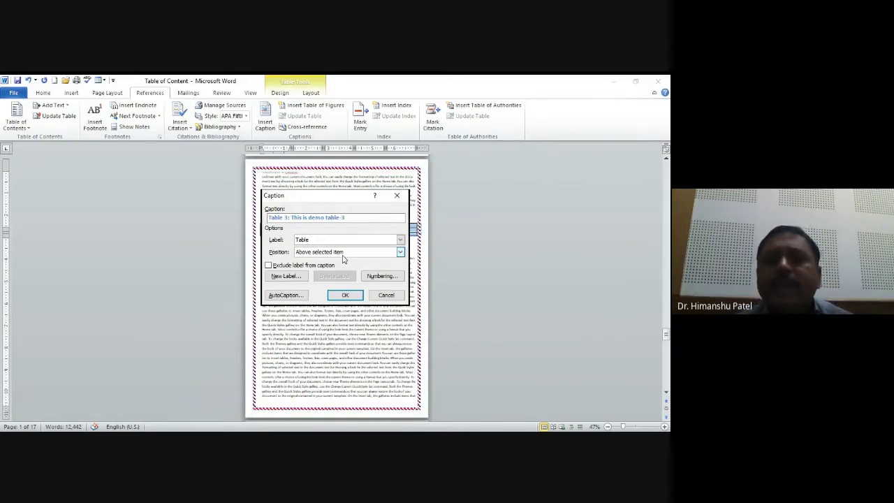
{"action": "left_click", "coordinate": [343, 256]}
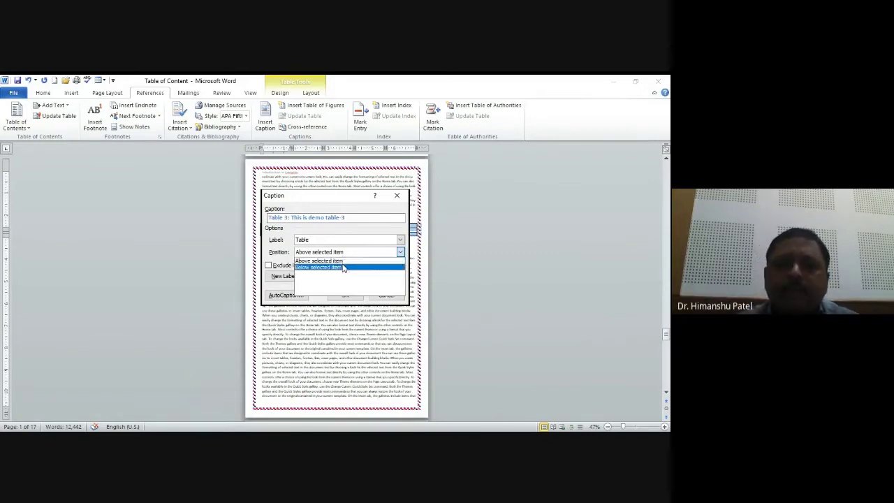
{"action": "left_click", "coordinate": [343, 267]}
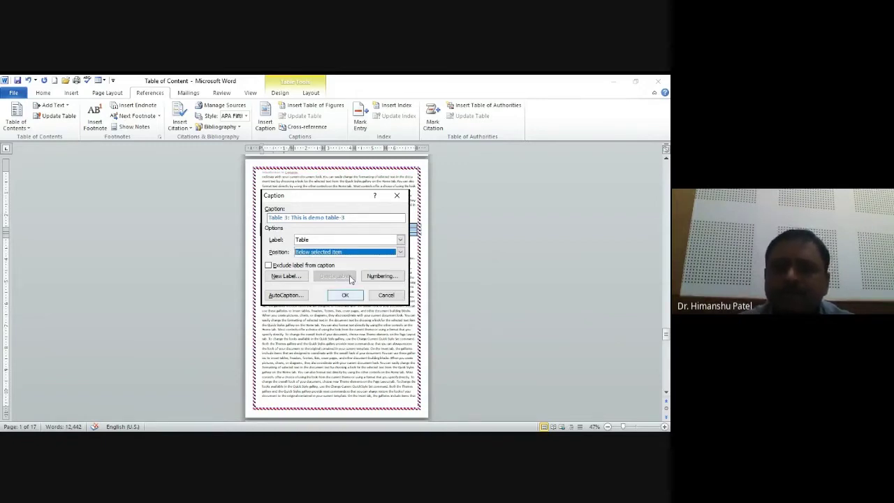
{"action": "left_click", "coordinate": [357, 296]}
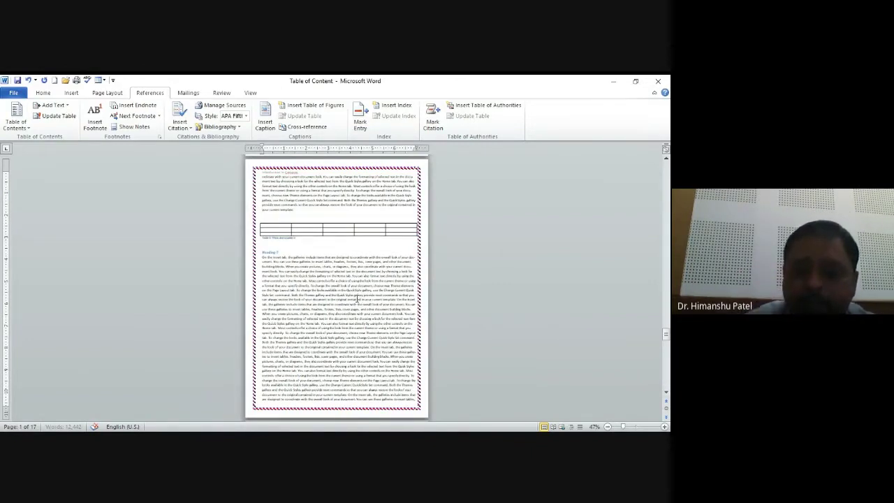
Step: Start a caption for the small dark blue picture and set its label to Figure
{"action": "scroll", "coordinate": [357, 297], "scroll_direction": "down", "scroll_amount": 6}
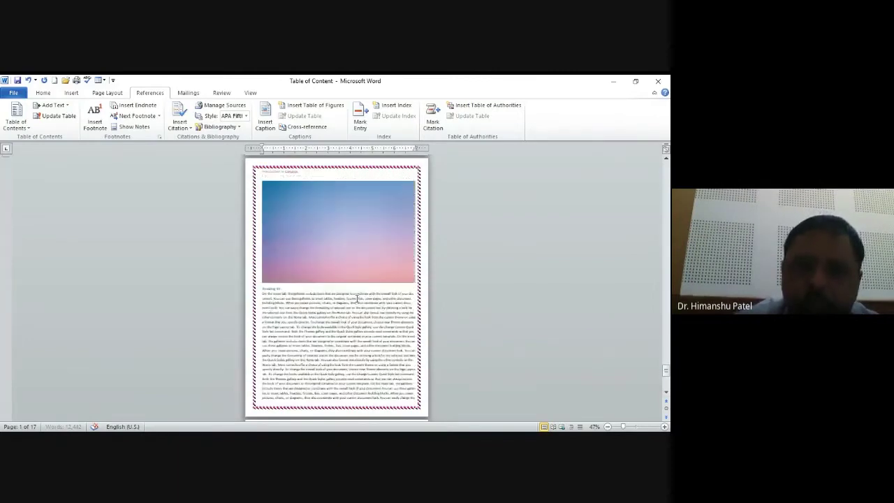
{"action": "scroll", "coordinate": [357, 298], "scroll_direction": "down", "scroll_amount": 6}
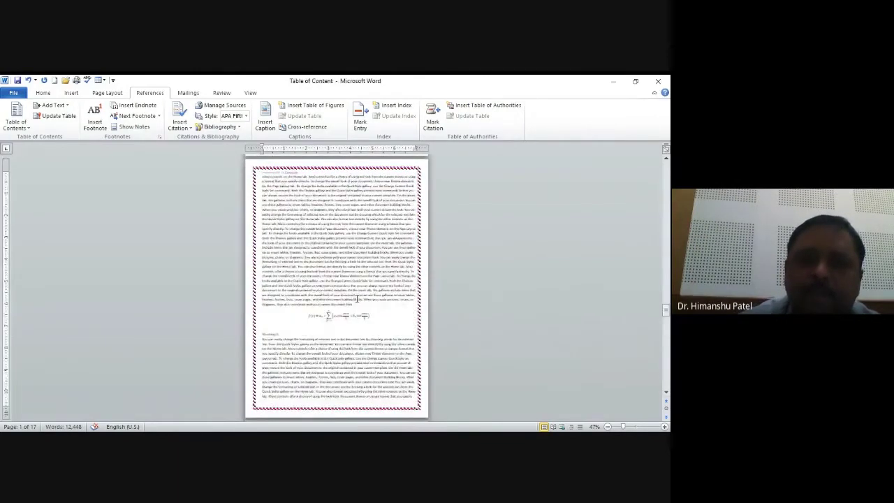
{"action": "scroll", "coordinate": [357, 299], "scroll_direction": "up", "scroll_amount": 2}
{"action": "scroll", "coordinate": [357, 299], "scroll_direction": "up", "scroll_amount": 8}
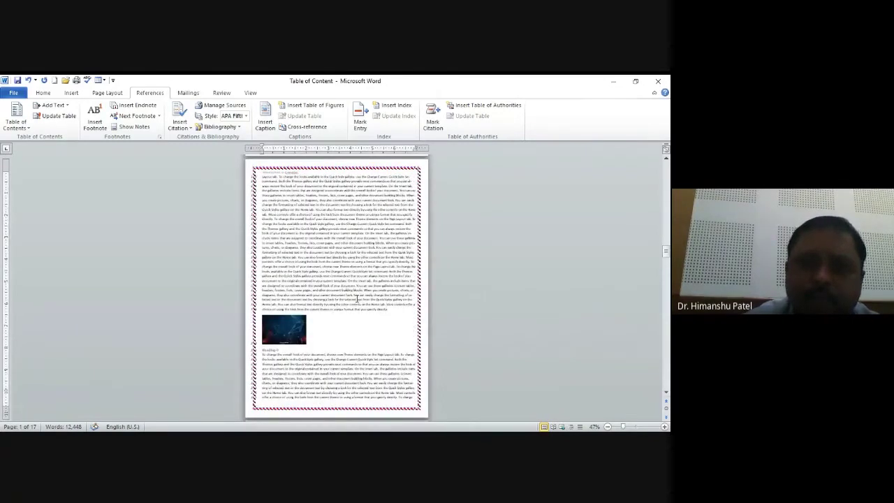
{"action": "left_click", "coordinate": [294, 334]}
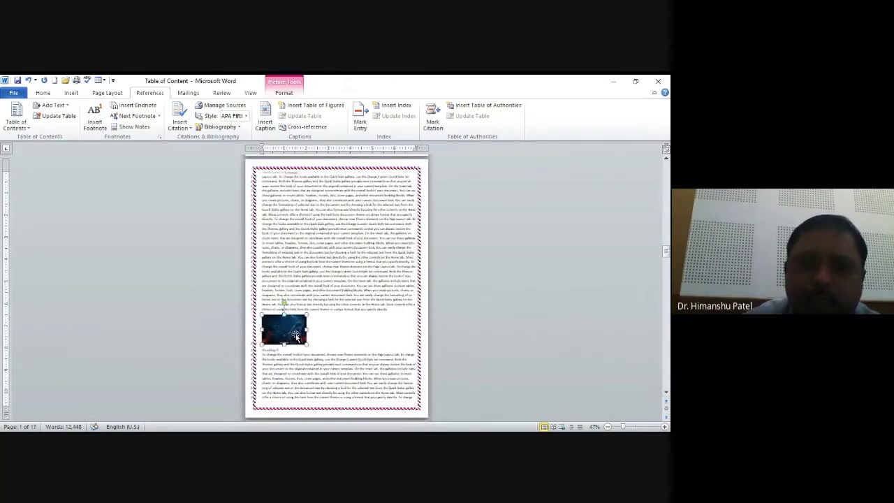
{"action": "left_click", "coordinate": [268, 117]}
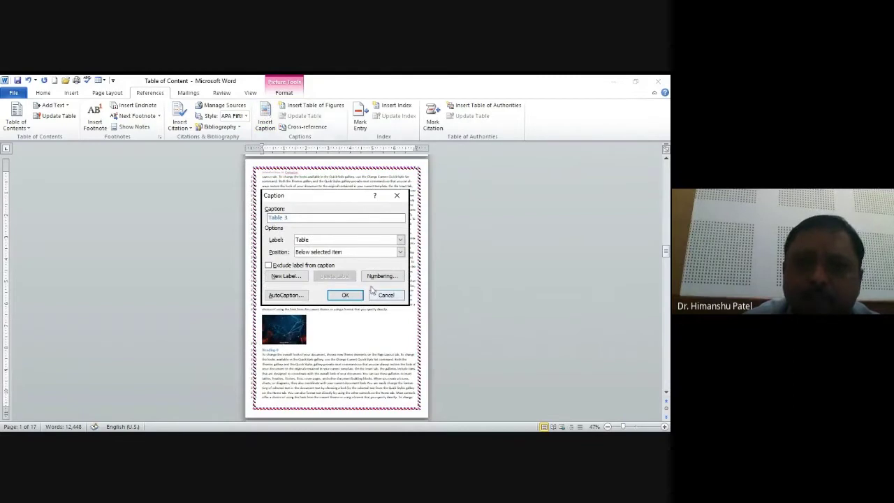
{"action": "left_click", "coordinate": [401, 241]}
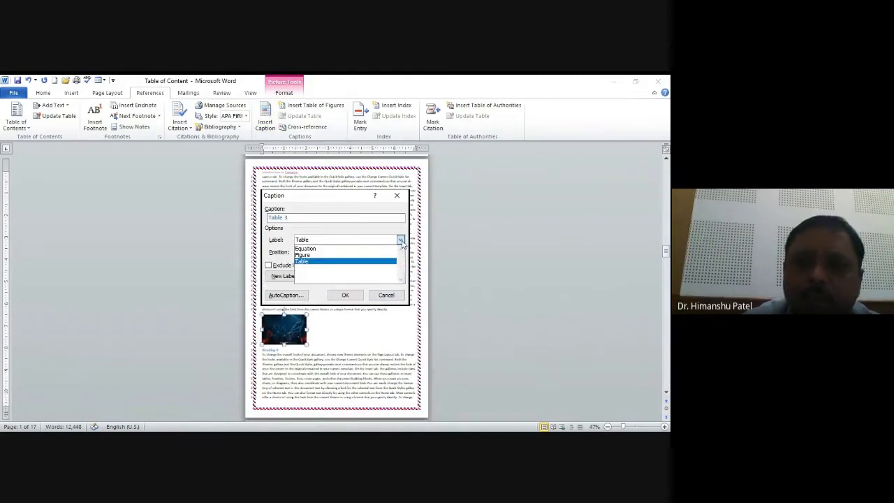
{"action": "left_click", "coordinate": [383, 255]}
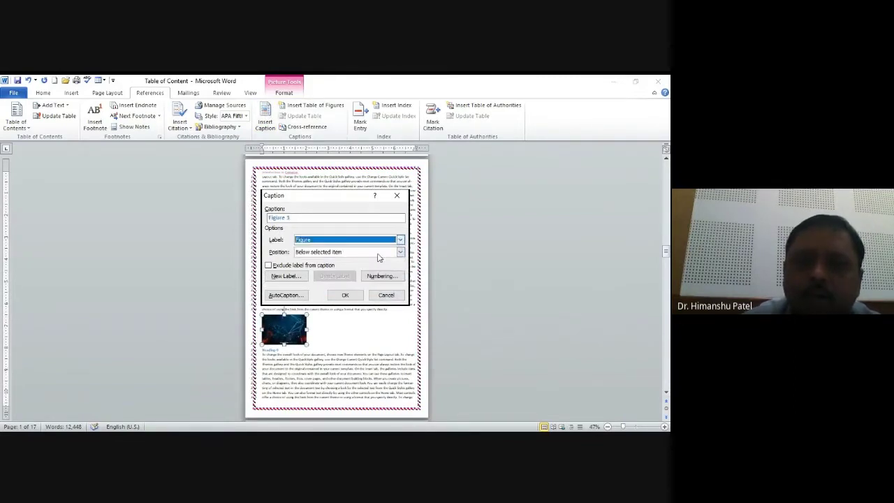
Step: Insert the caption "Figure 1: Background-1" with its position set to Below selected item
{"action": "left_click", "coordinate": [333, 218]}
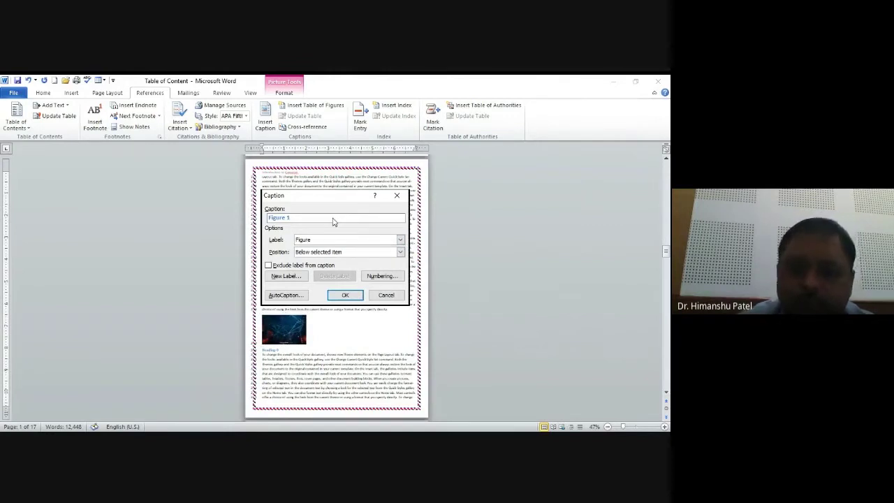
{"action": "type", "text": ": Bac"}
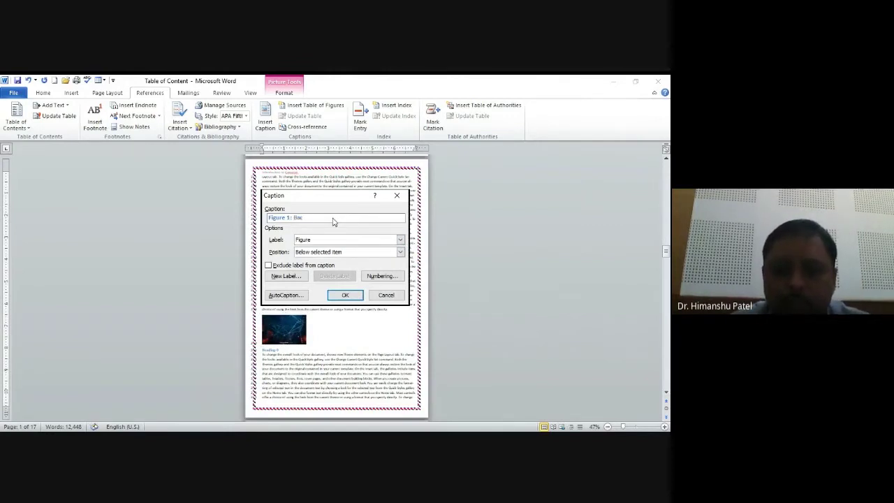
{"action": "type", "text": "kground-1"}
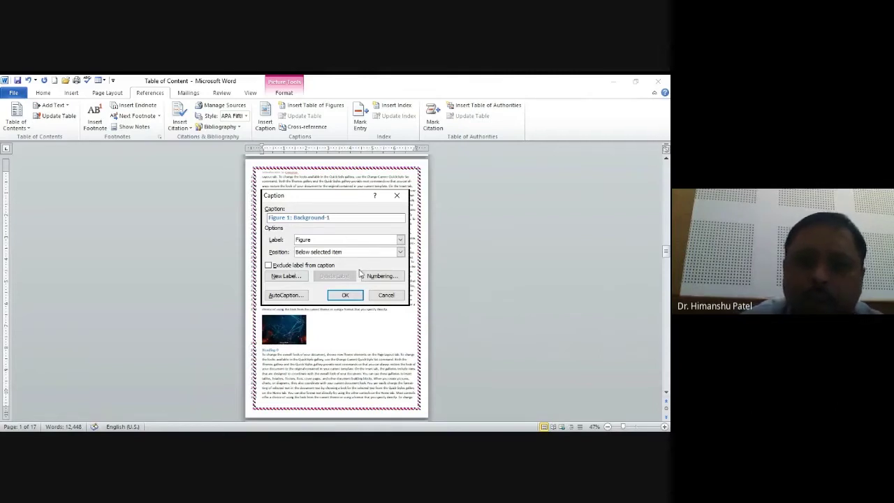
{"action": "left_click", "coordinate": [350, 254]}
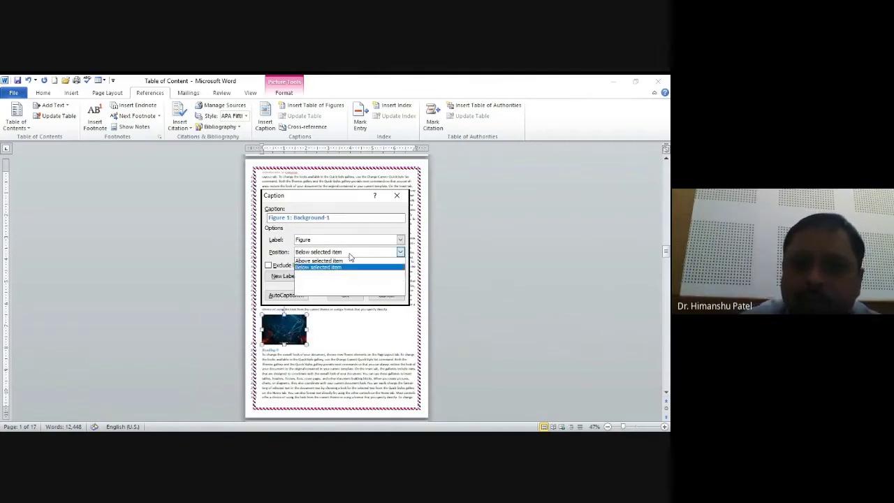
{"action": "left_click", "coordinate": [346, 267]}
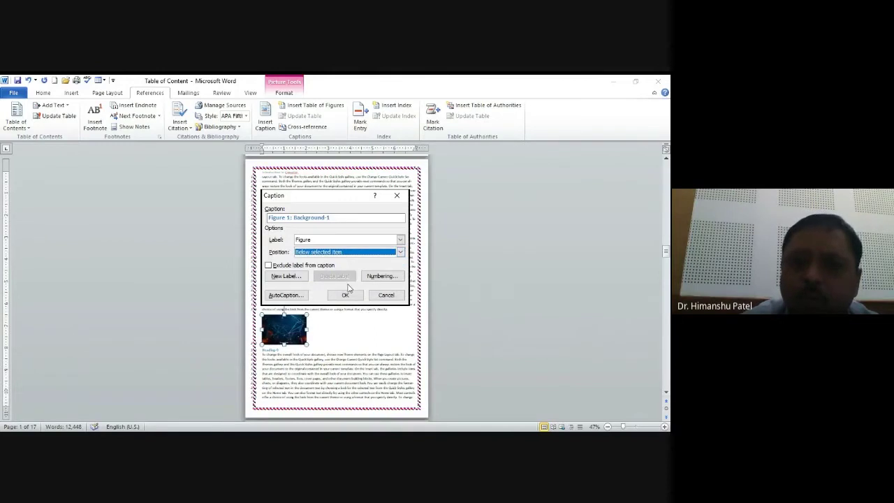
{"action": "left_click", "coordinate": [345, 297]}
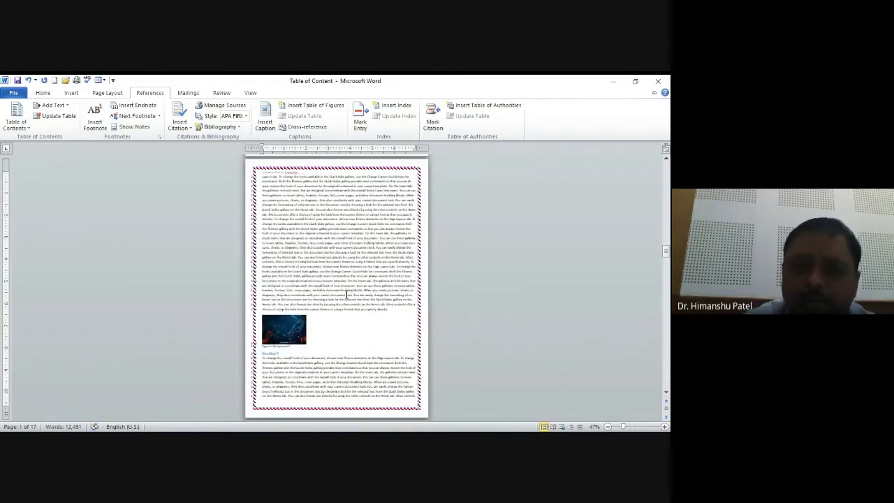
Step: Insert the caption "Figure 2: Background-2" below the blurred-lights picture above Heading-4
{"action": "scroll", "coordinate": [346, 295], "scroll_direction": "down", "scroll_amount": 10}
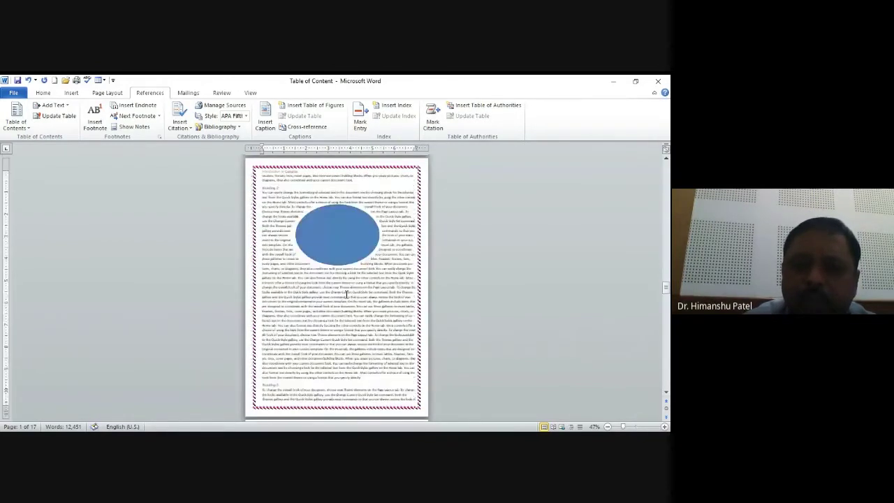
{"action": "key", "text": "ctrl+z"}
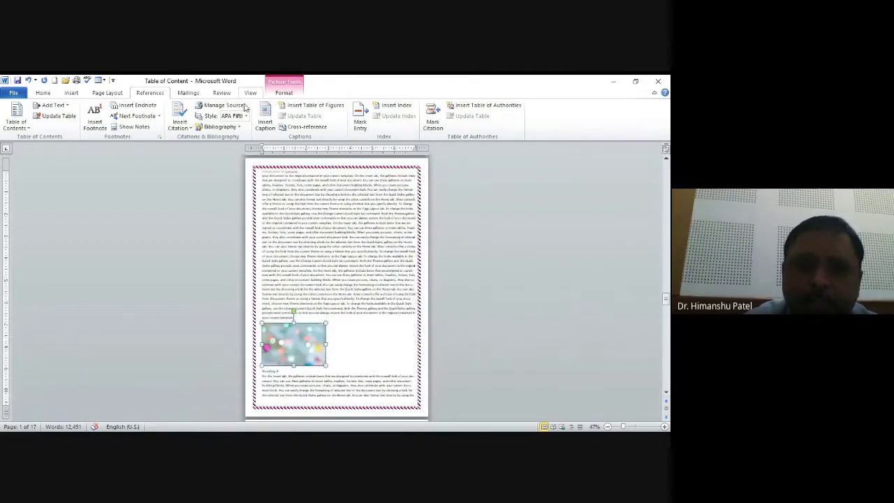
{"action": "left_click", "coordinate": [249, 95]}
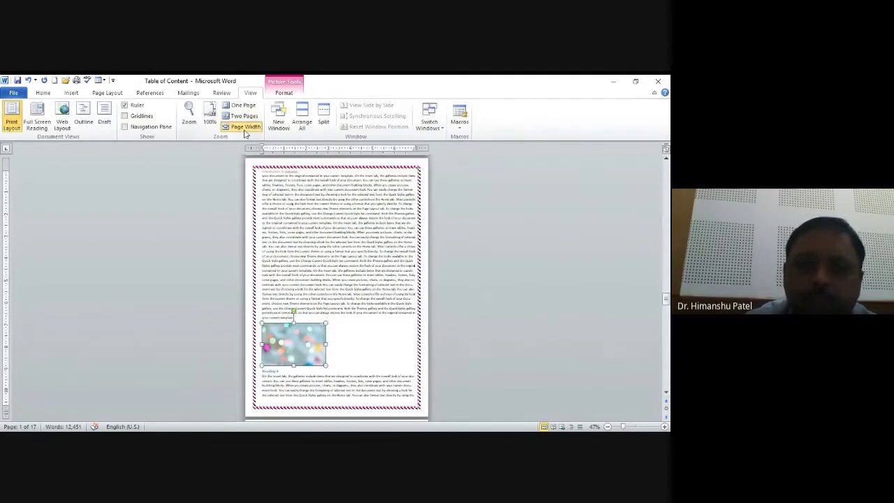
{"action": "left_click", "coordinate": [244, 129]}
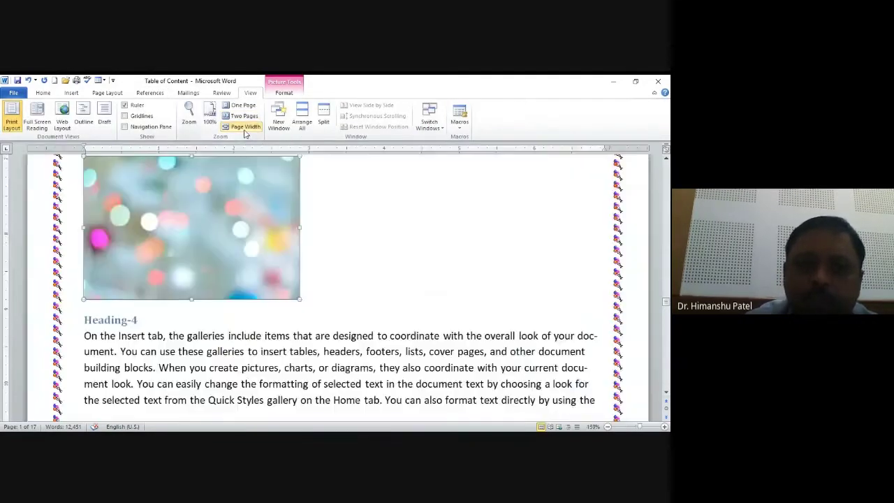
{"action": "left_click", "coordinate": [148, 94]}
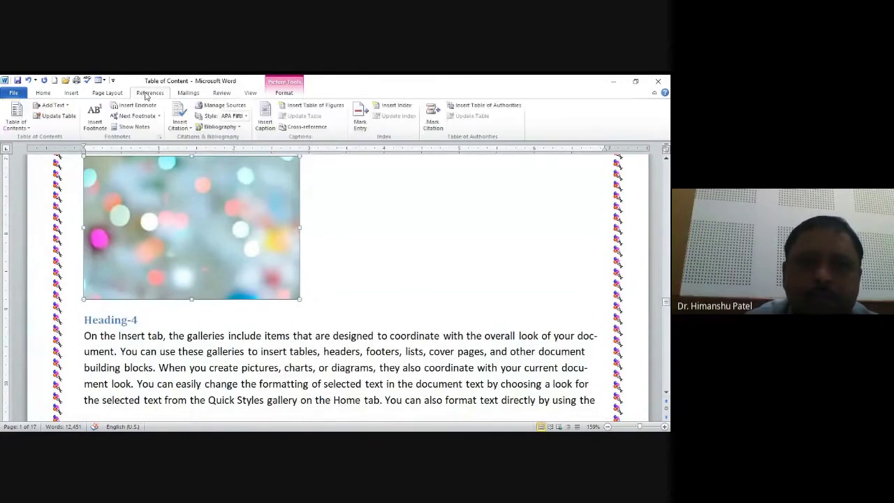
{"action": "left_click", "coordinate": [265, 118]}
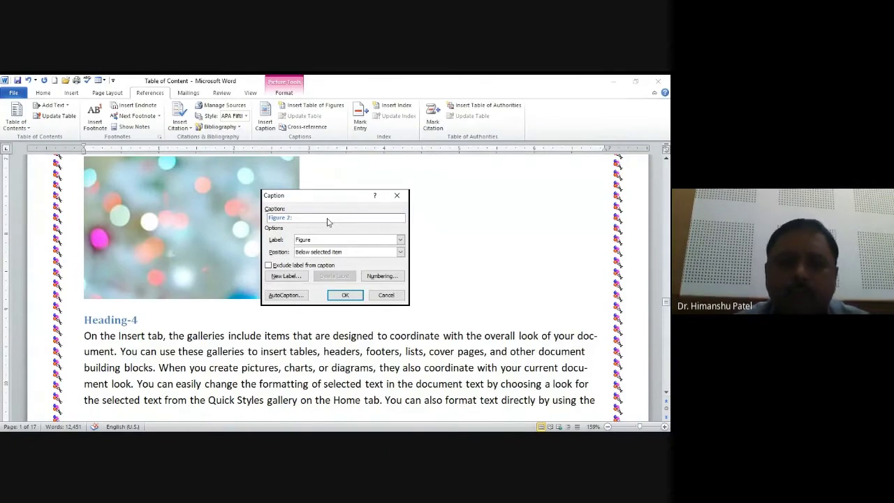
{"action": "type", "text": ": Bor"}
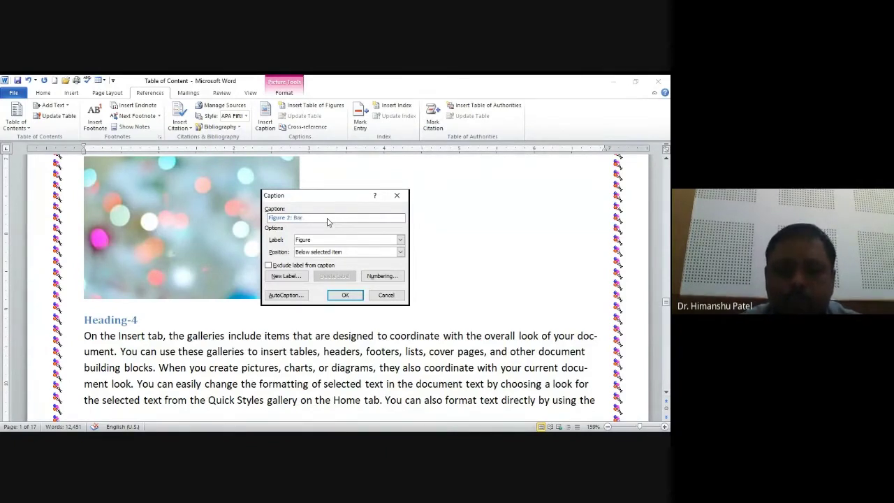
{"action": "type", "text": "kground"}
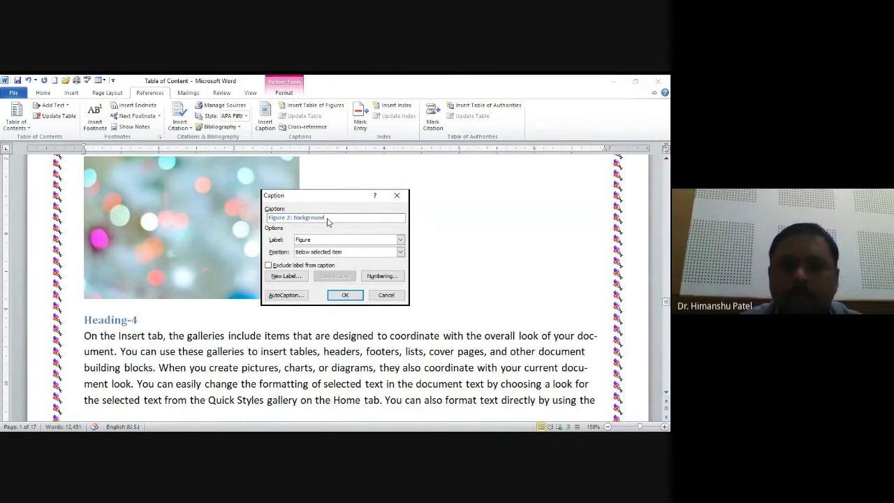
{"action": "type", "text": "-2"}
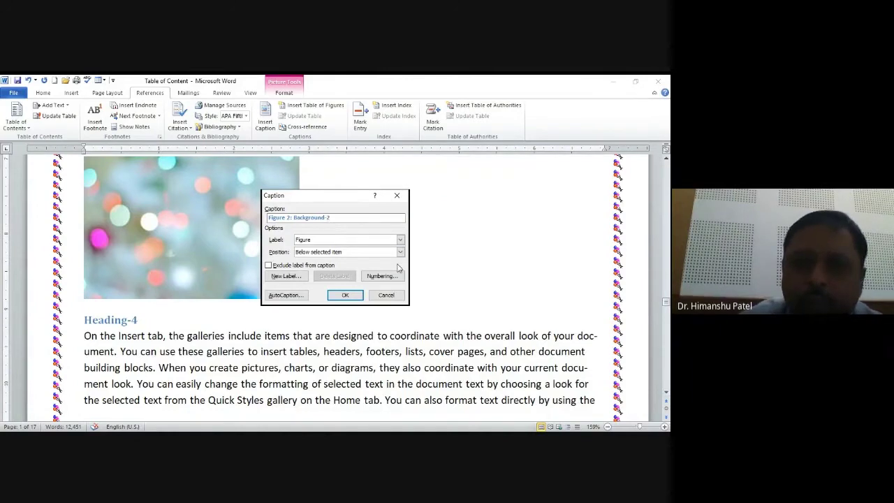
{"action": "left_click", "coordinate": [355, 295]}
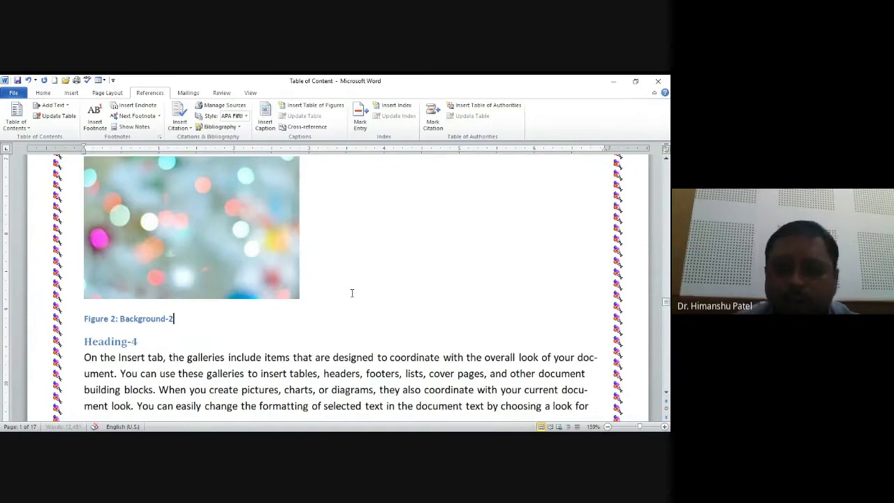
Step: Locate the blue-and-pink gradient picture above Heading-10 and select it in one-page view
{"action": "key", "text": "Page_Down"}
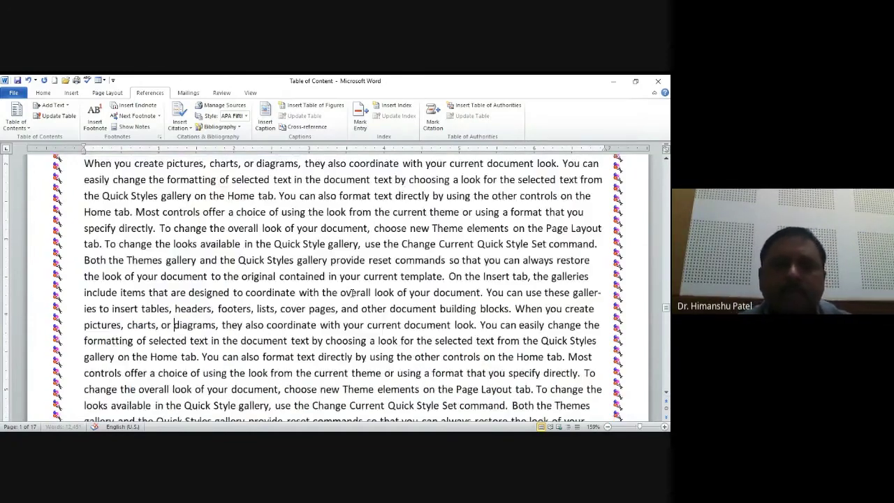
{"action": "key", "text": "Page_Down"}
{"action": "key", "text": "Page_Down"}
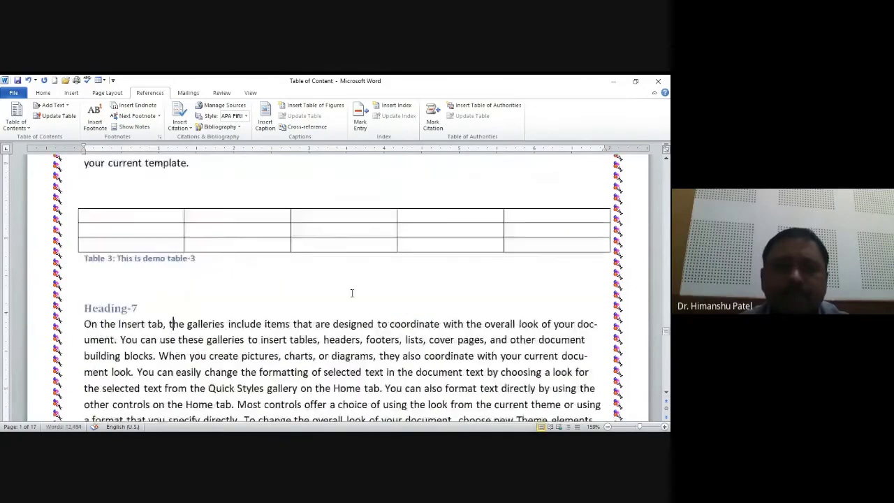
{"action": "key", "text": "Page_Down"}
{"action": "key", "text": "Page_Down"}
{"action": "key", "text": "Page_Down"}
{"action": "key", "text": "Page_Down"}
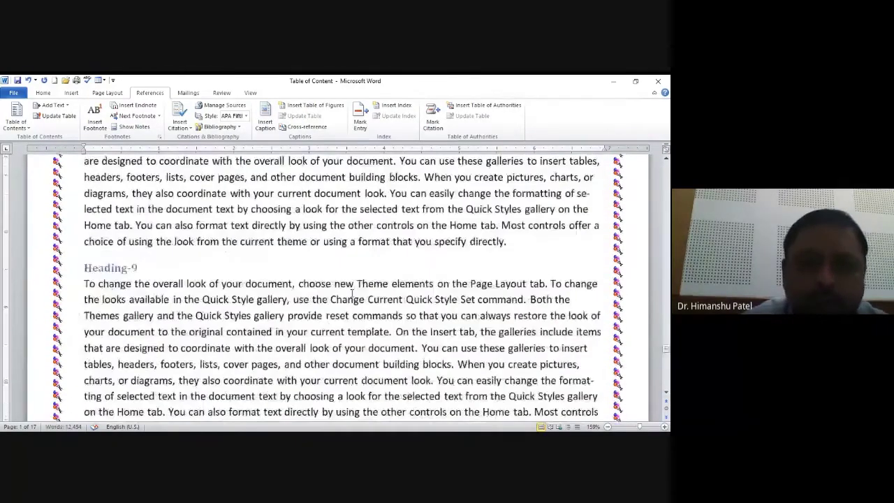
{"action": "key", "text": "Page_Down"}
{"action": "key", "text": "Page_Down"}
{"action": "key", "text": "Page_Down"}
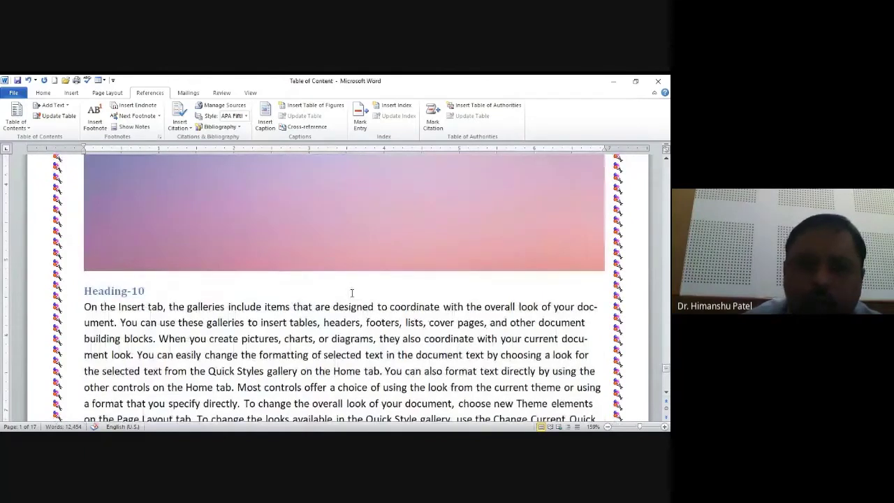
{"action": "key", "text": "Page_Up"}
{"action": "key", "text": "Page_Up"}
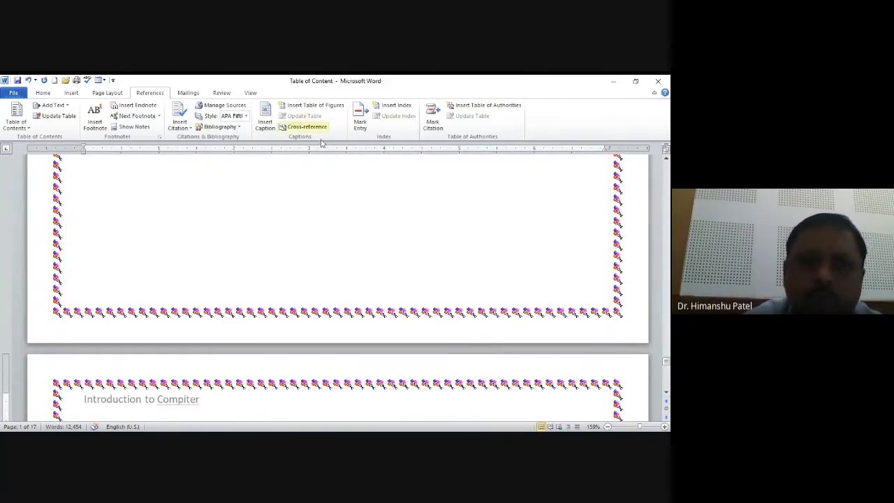
{"action": "left_click", "coordinate": [253, 94]}
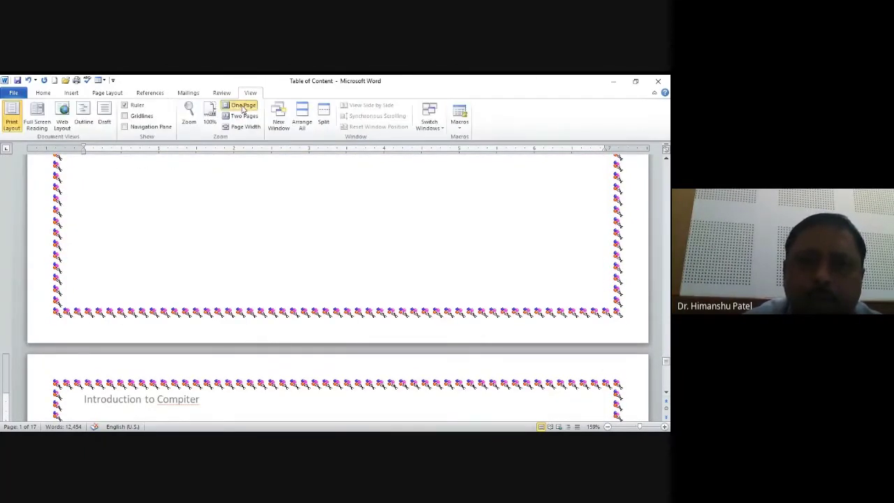
{"action": "left_click", "coordinate": [242, 106]}
{"action": "left_click", "coordinate": [321, 222]}
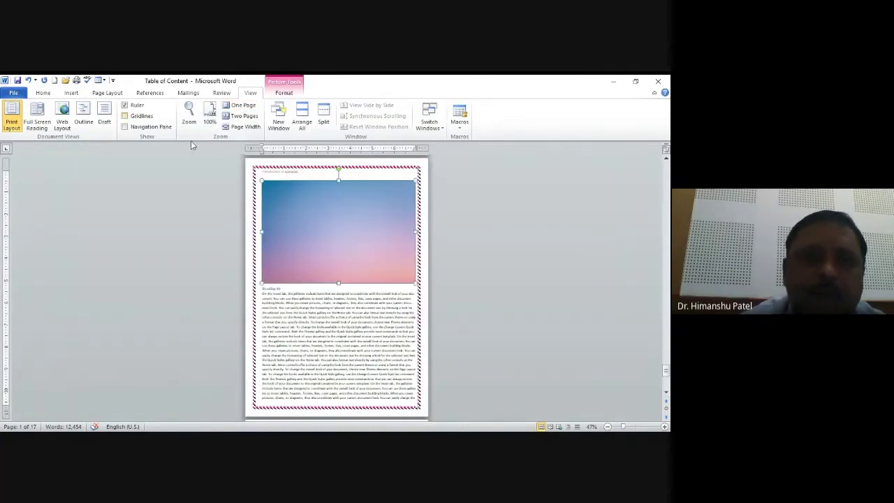
Step: Insert the caption "Figure 3: BAckground-3" below the blue-and-pink gradient picture above Heading-10
{"action": "left_click", "coordinate": [93, 96]}
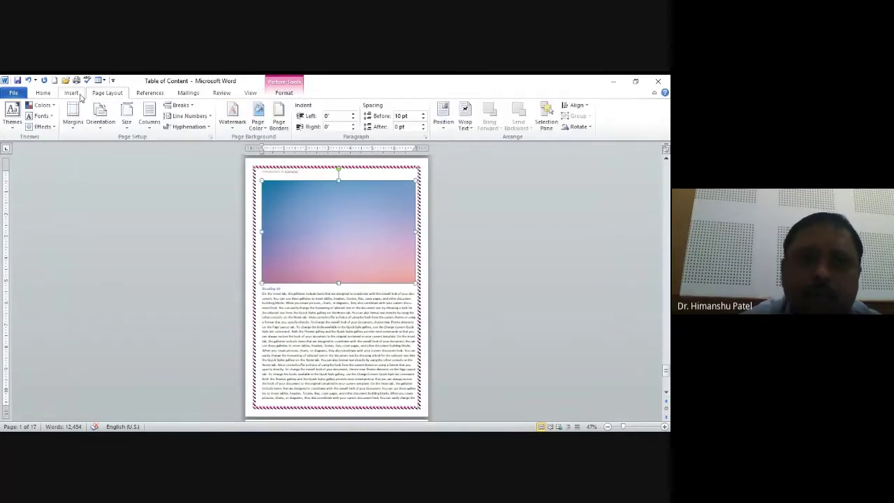
{"action": "left_click", "coordinate": [77, 95]}
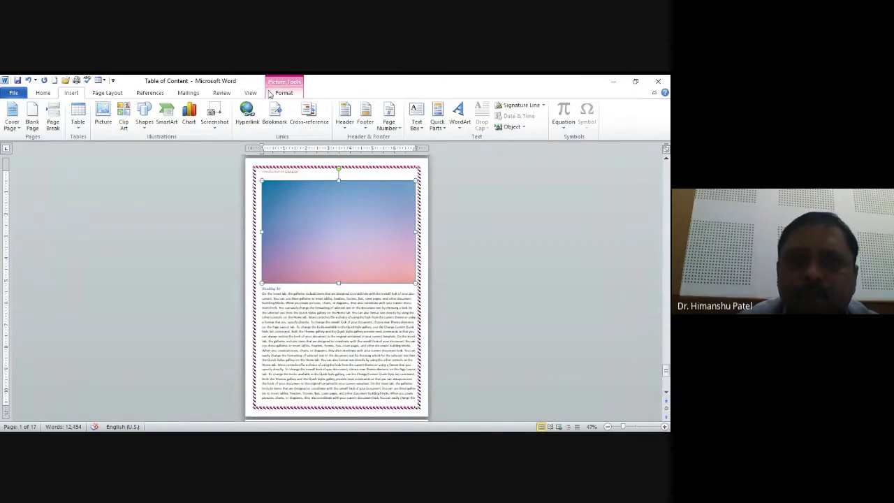
{"action": "left_click", "coordinate": [142, 94]}
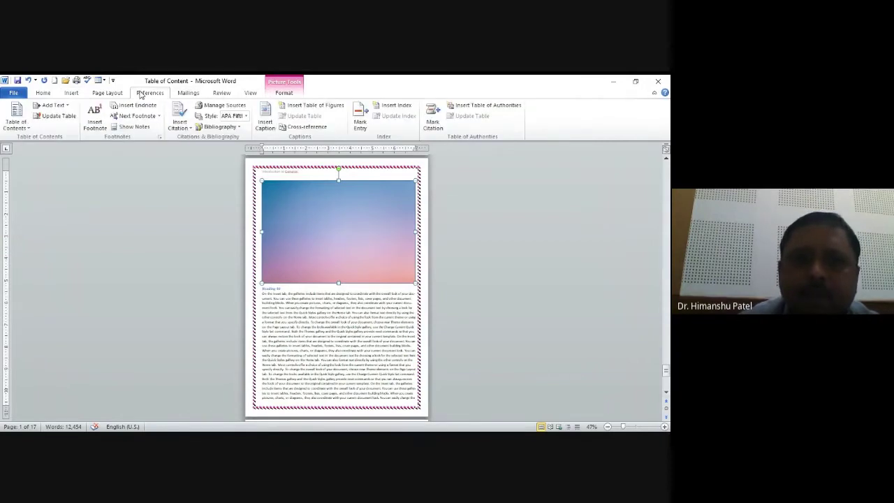
{"action": "left_click", "coordinate": [266, 116]}
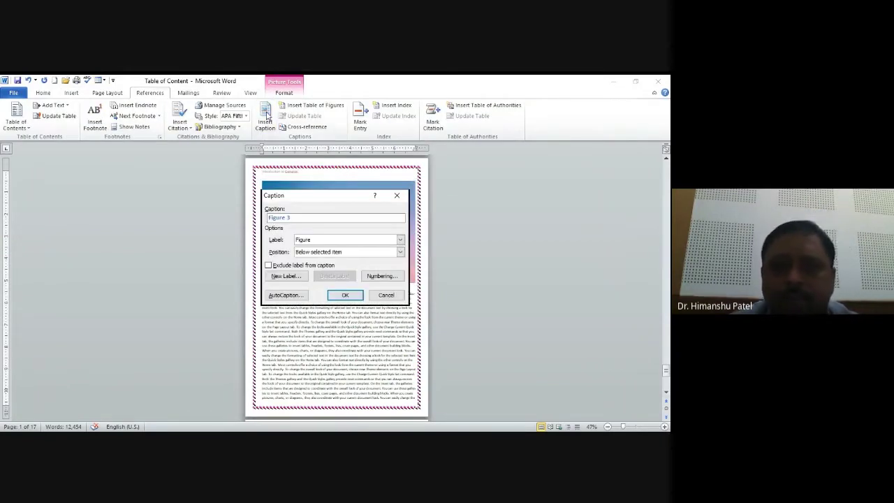
{"action": "type", "text": ": B"}
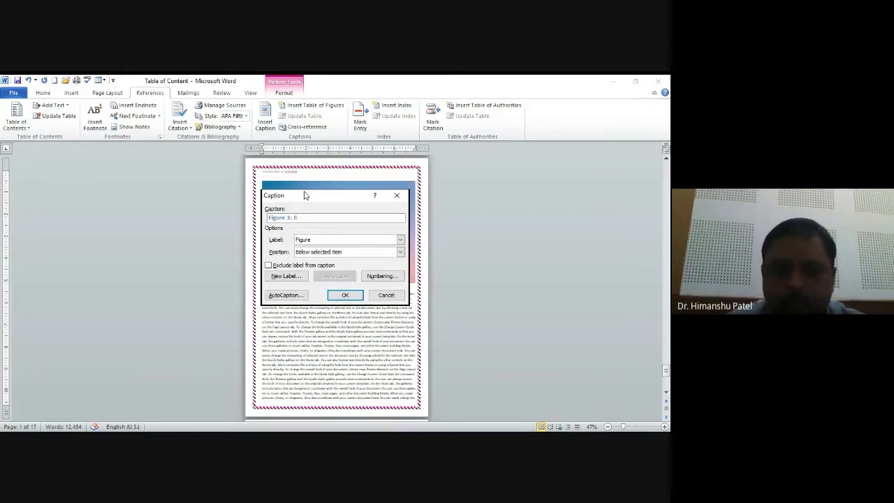
{"action": "type", "text": "Ackground-3"}
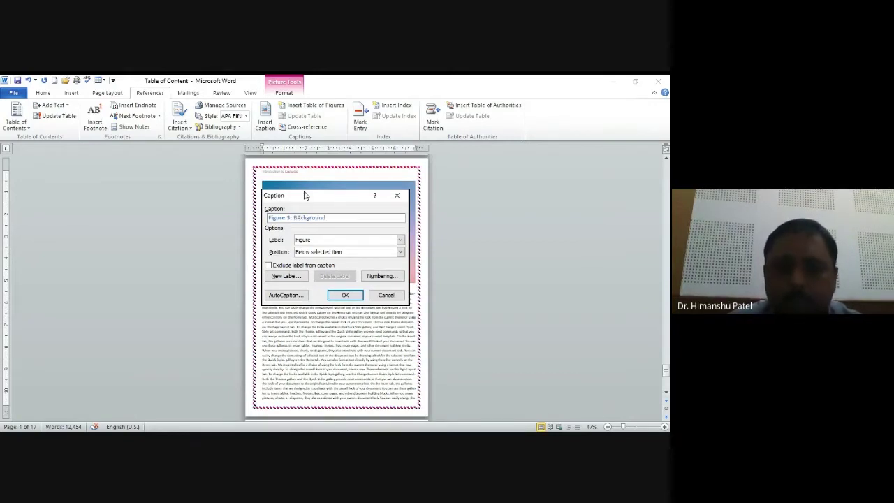
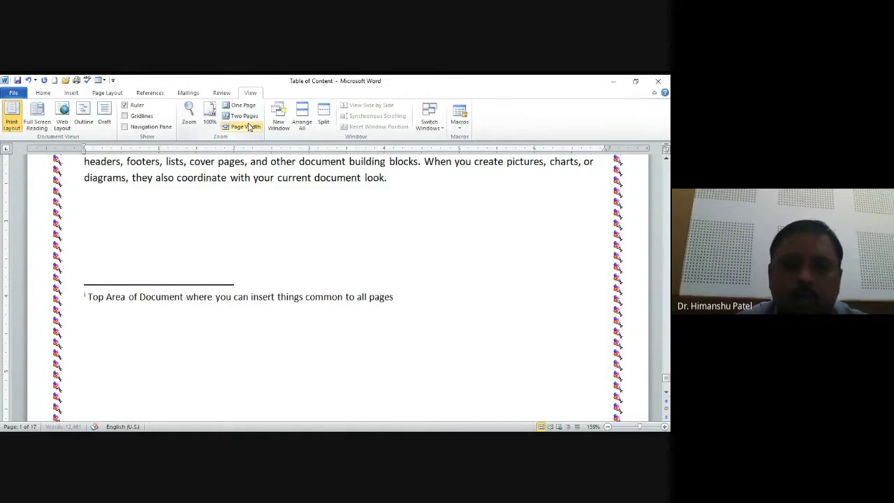
Step: Add the line "List of figures" above the endnote at the end of the document, followed by a new paragraph
{"action": "type", "text": "List of"}
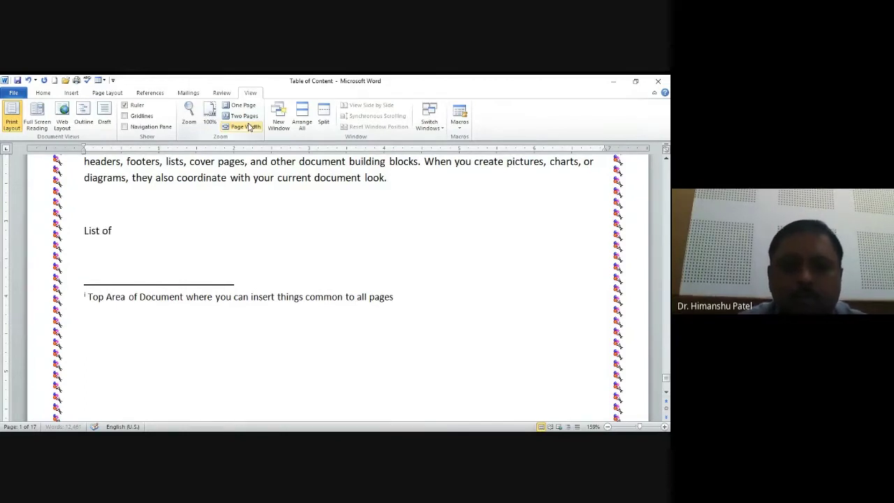
{"action": "type", "text": " figures"}
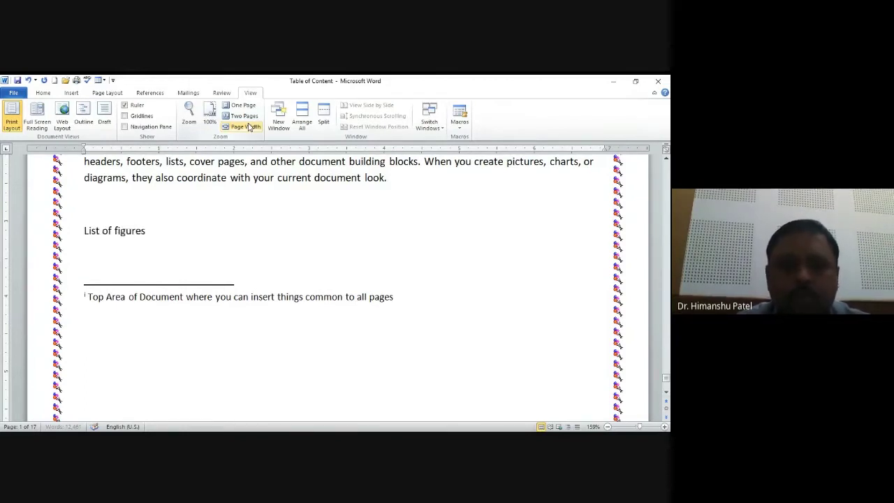
{"action": "key", "text": "Return"}
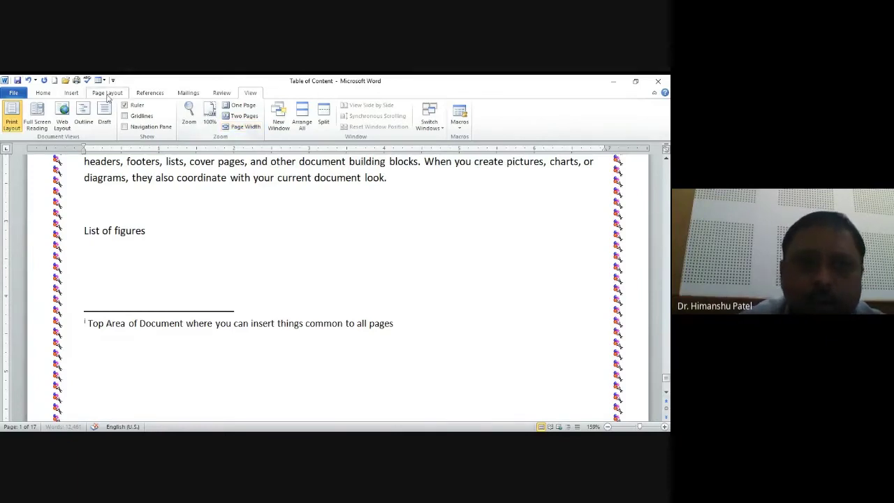
Step: Insert a table of figures under "List of figures" with the caption label set to Figure
{"action": "left_click", "coordinate": [144, 96]}
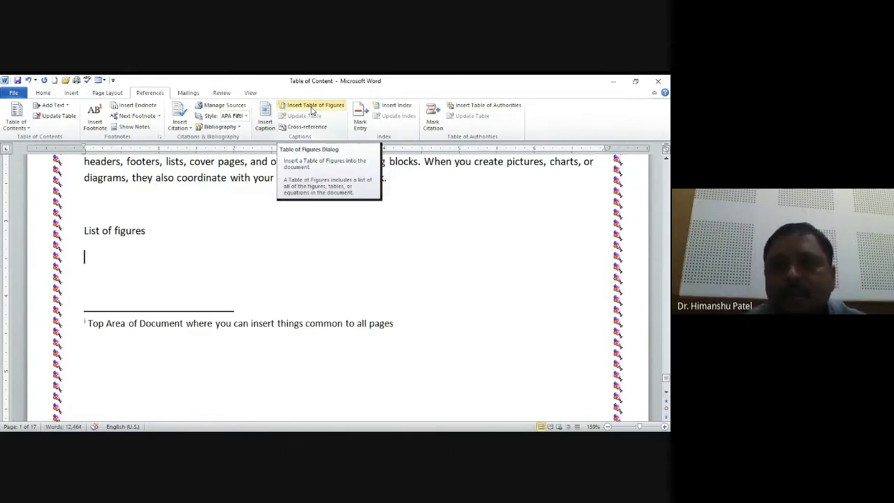
{"action": "left_click", "coordinate": [313, 107]}
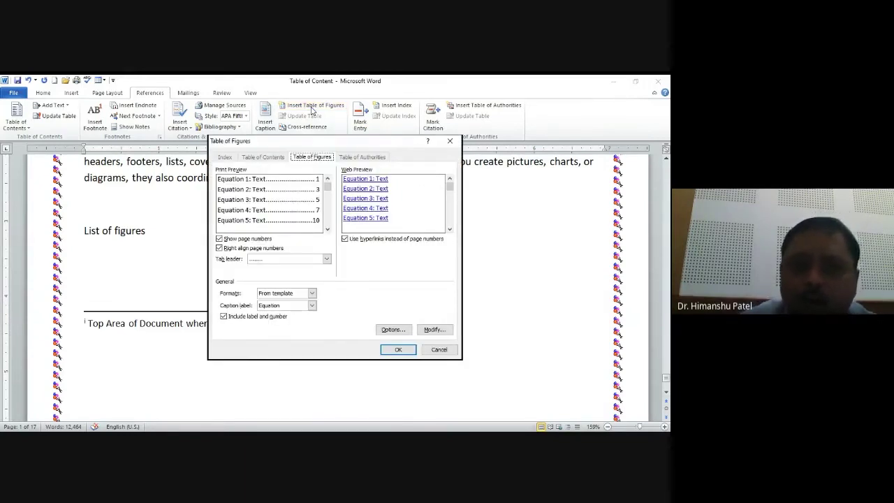
{"action": "left_click", "coordinate": [312, 305]}
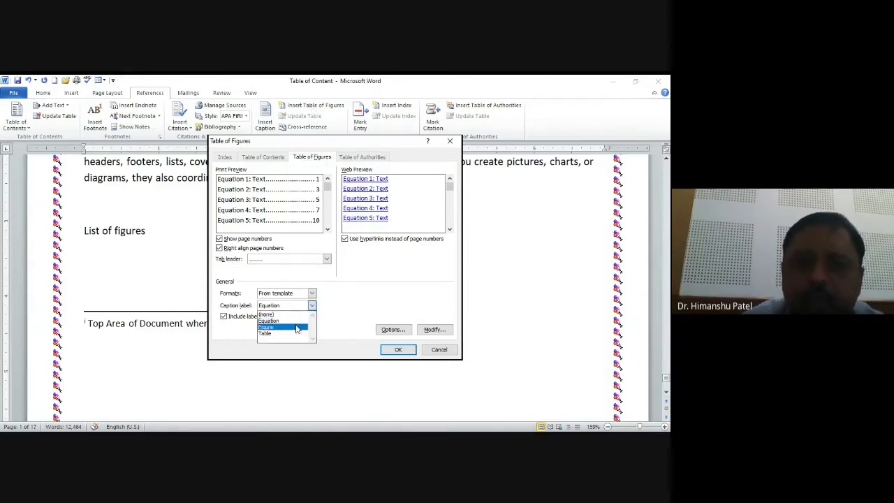
{"action": "left_click", "coordinate": [297, 327]}
{"action": "left_click", "coordinate": [313, 305]}
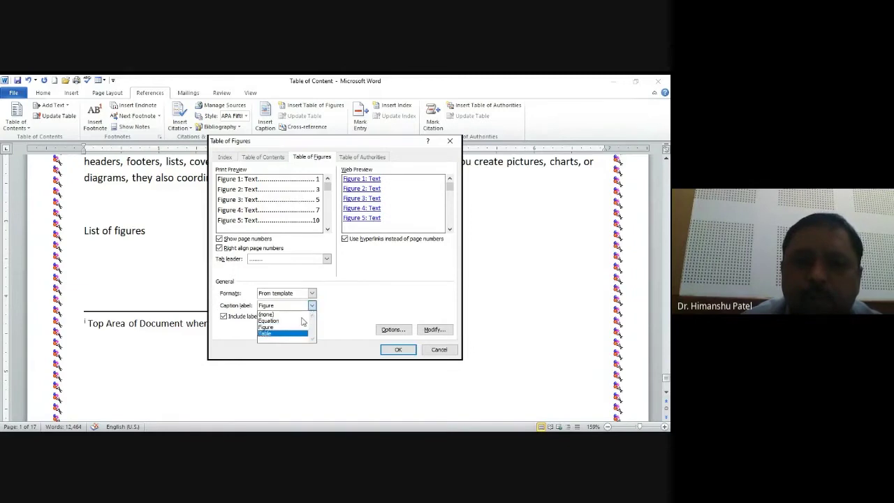
{"action": "left_click", "coordinate": [286, 337]}
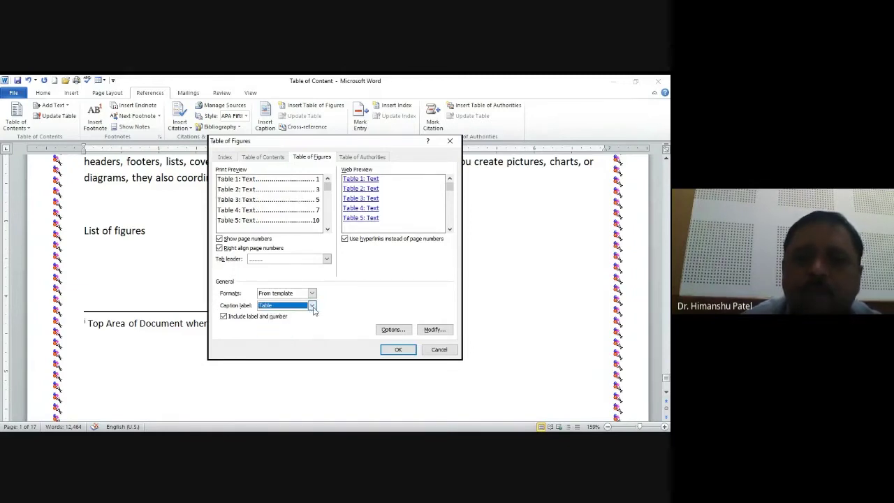
{"action": "left_click", "coordinate": [312, 305]}
{"action": "left_click", "coordinate": [285, 327]}
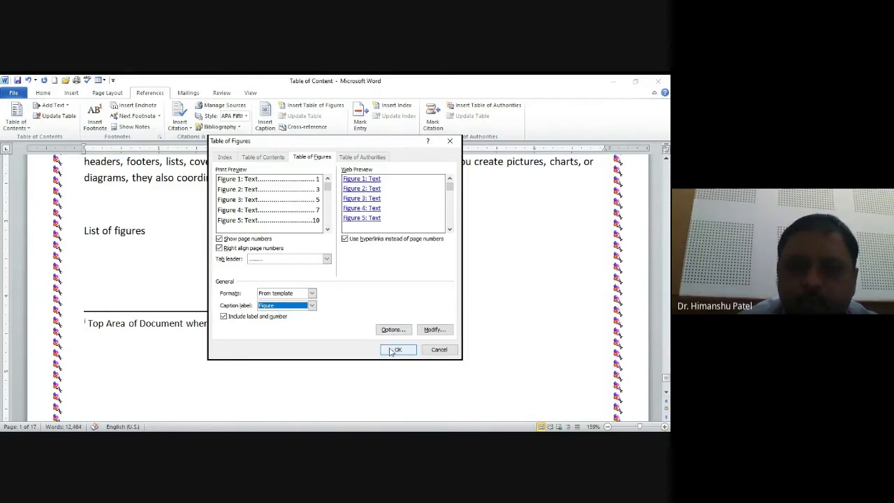
{"action": "left_click", "coordinate": [391, 350]}
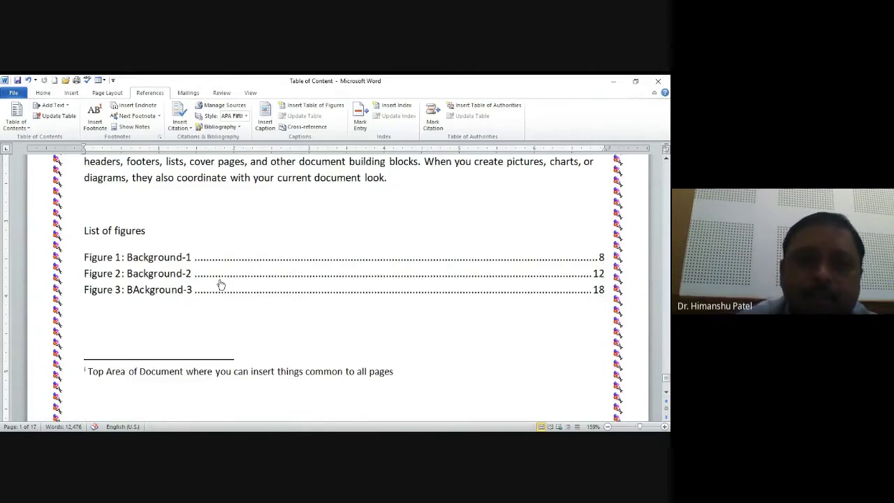
Step: Follow the Figure 1 entry in the list to its captioned picture and return to the document's end
{"action": "left_click", "coordinate": [177, 263]}
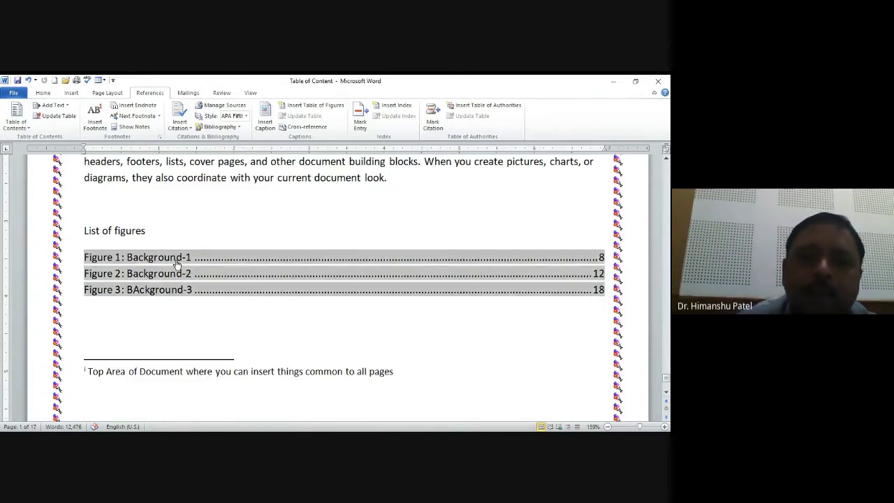
{"action": "left_click", "coordinate": [177, 262], "text": "ctrl"}
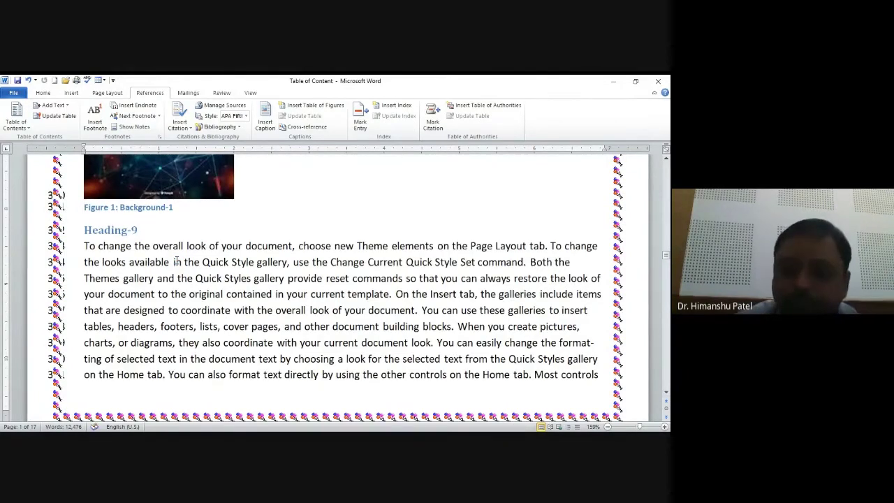
{"action": "key", "text": "ctrl+End"}
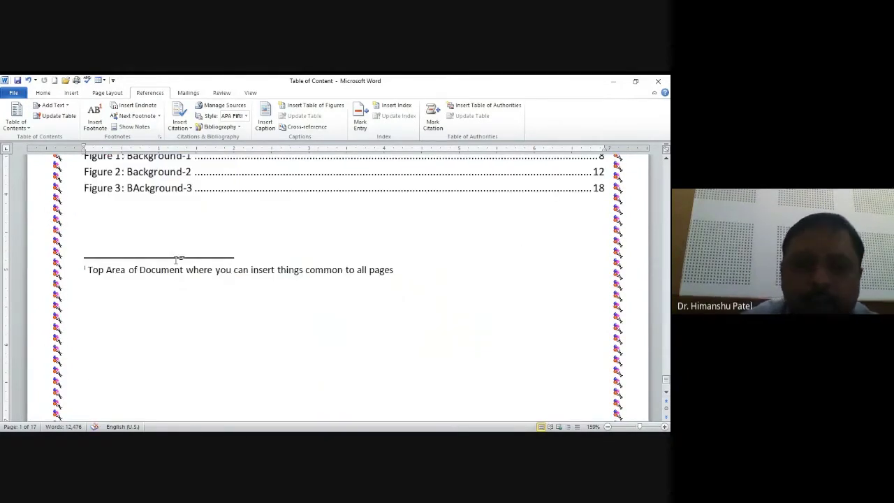
Step: Add the line "List of Tables" below the list of figures, followed by a new paragraph
{"action": "scroll", "coordinate": [177, 260], "scroll_direction": "up", "scroll_amount": 1}
{"action": "left_click", "coordinate": [177, 260]}
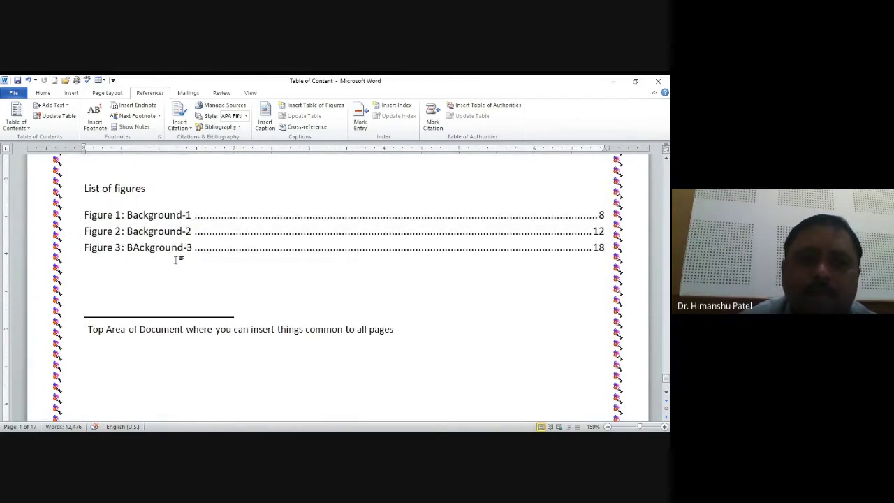
{"action": "key", "text": "Return"}
{"action": "type", "text": "List of Tables"}
{"action": "key", "text": "Return"}
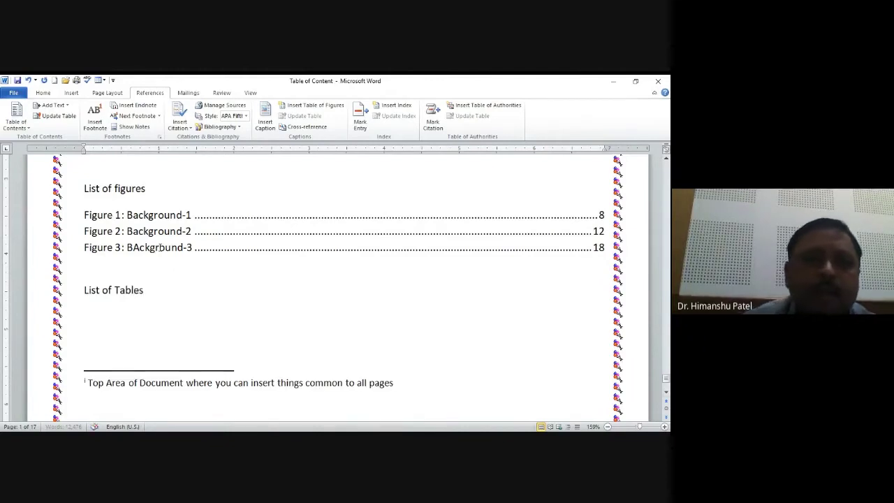
Step: Insert a table of figures under "List of Tables" with the caption label set to Table
{"action": "left_click", "coordinate": [312, 105]}
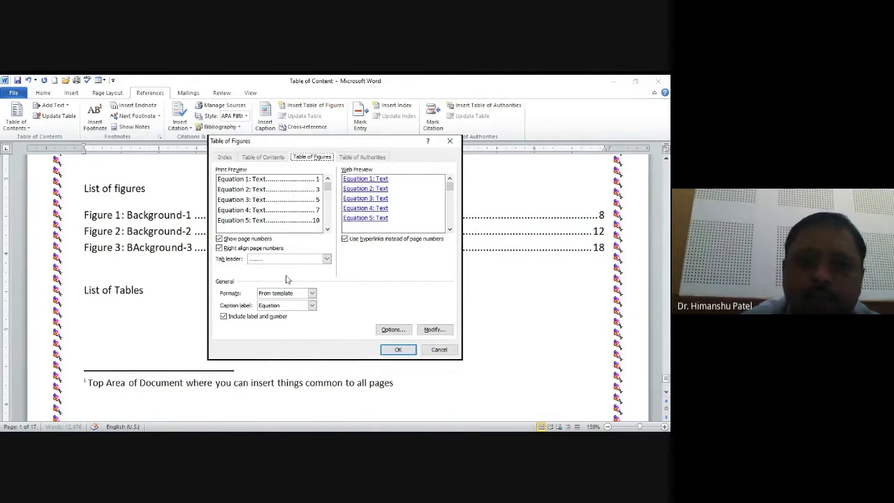
{"action": "left_click", "coordinate": [306, 306]}
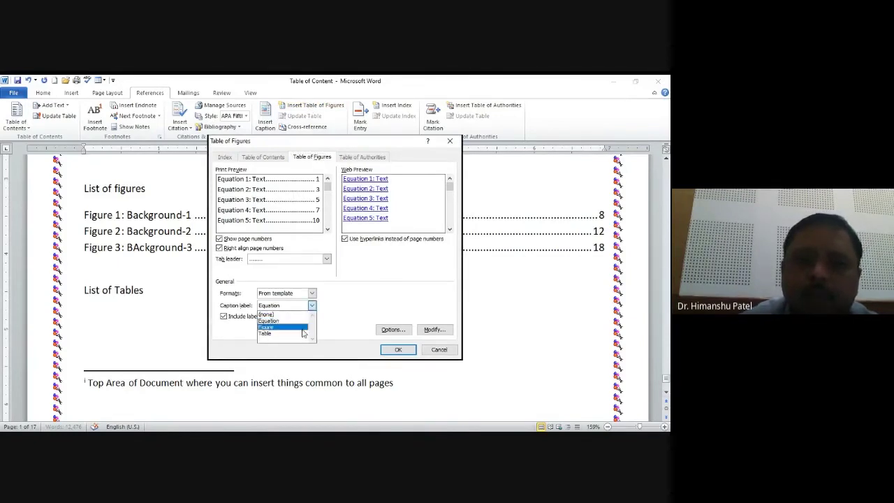
{"action": "left_click", "coordinate": [303, 334]}
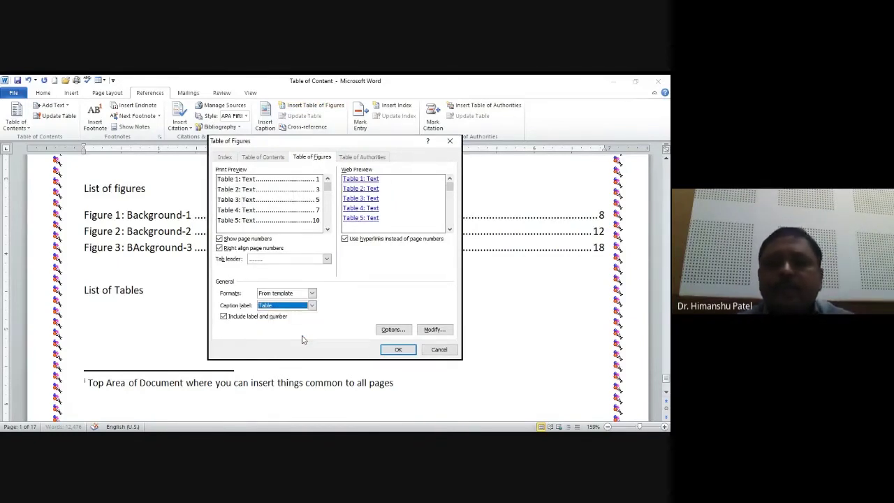
{"action": "left_click", "coordinate": [399, 350]}
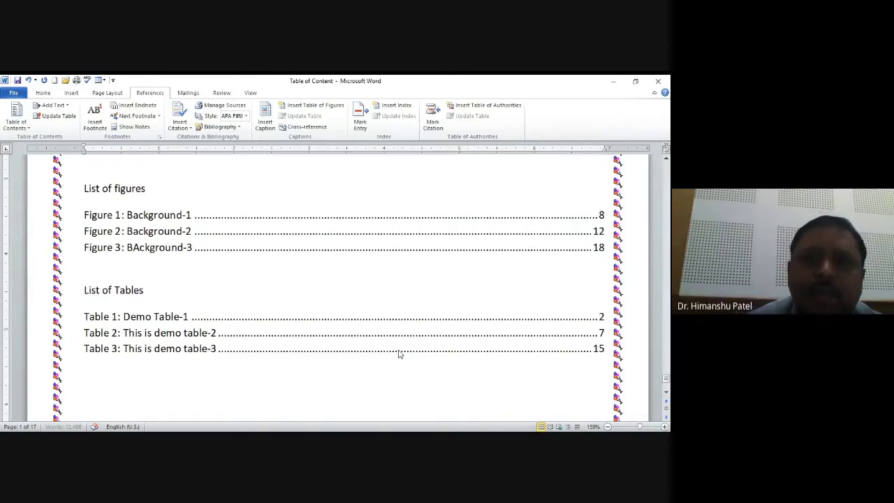
Step: Insert a table of figures below the list of tables with the caption label Equation and the From template format
{"action": "left_click", "coordinate": [322, 107]}
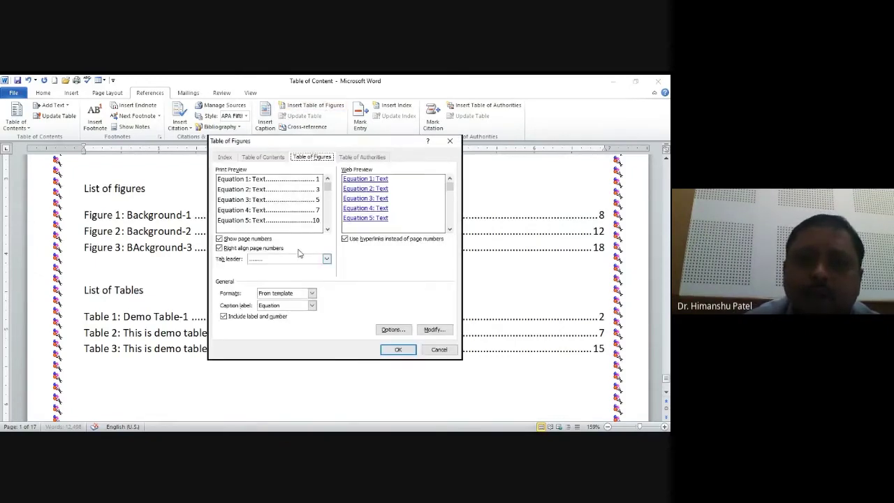
{"action": "left_click", "coordinate": [290, 294]}
{"action": "left_click", "coordinate": [290, 295]}
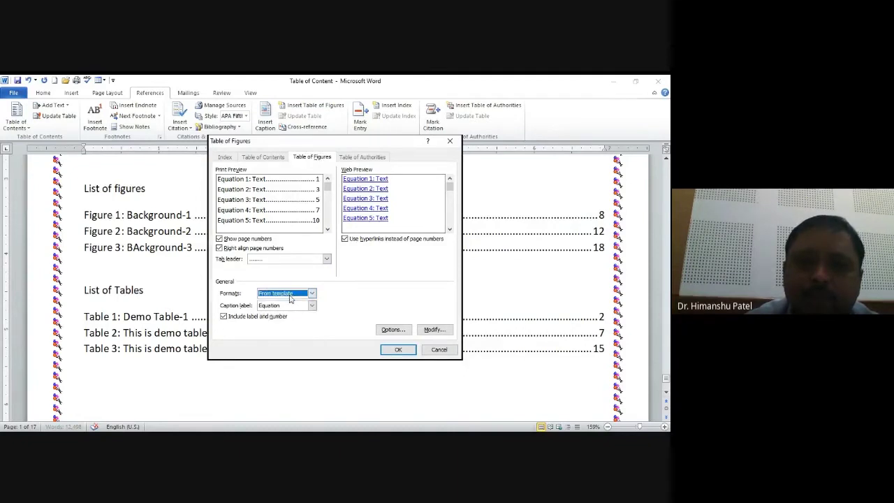
{"action": "left_click", "coordinate": [292, 306]}
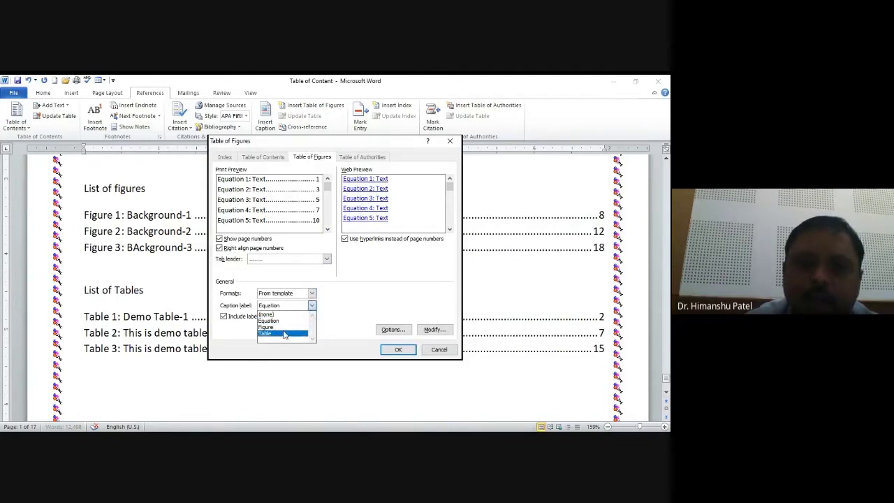
{"action": "left_click", "coordinate": [284, 322]}
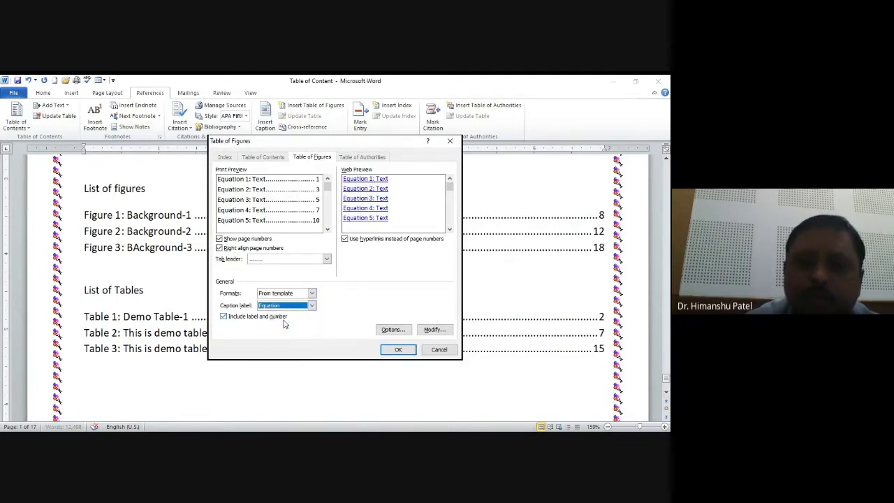
{"action": "left_click", "coordinate": [397, 350]}
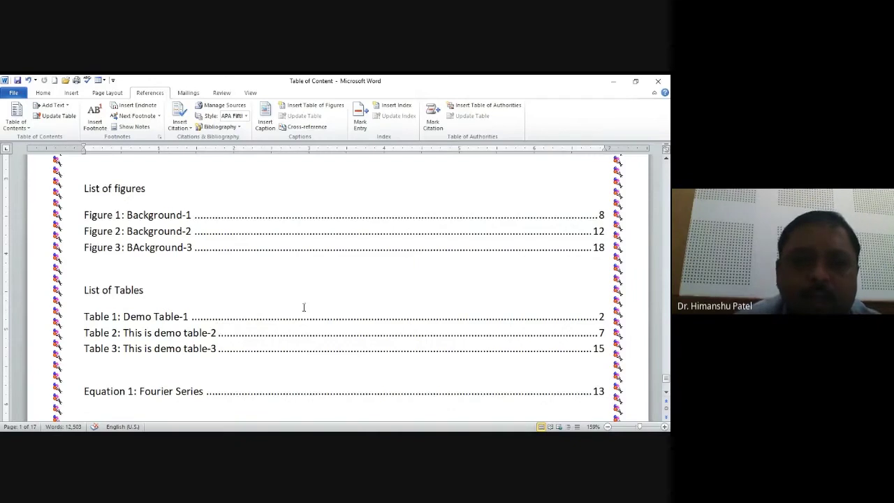
Step: Update the entire table under "List of figures" and return to the start of the document
{"action": "left_click", "coordinate": [158, 235]}
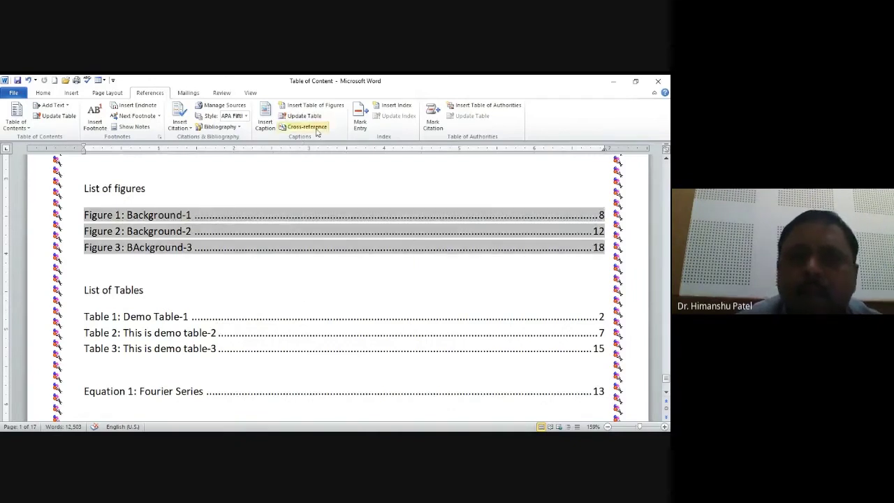
{"action": "left_click", "coordinate": [306, 116]}
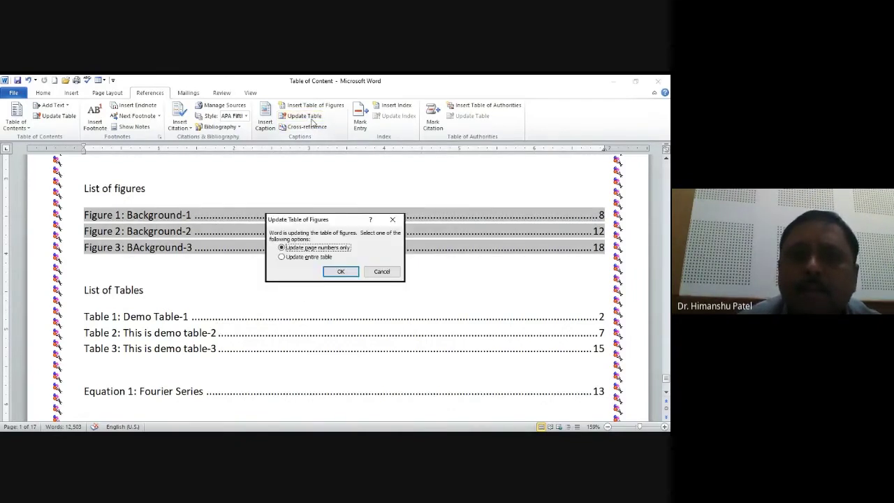
{"action": "left_click", "coordinate": [330, 257]}
{"action": "left_click", "coordinate": [340, 271]}
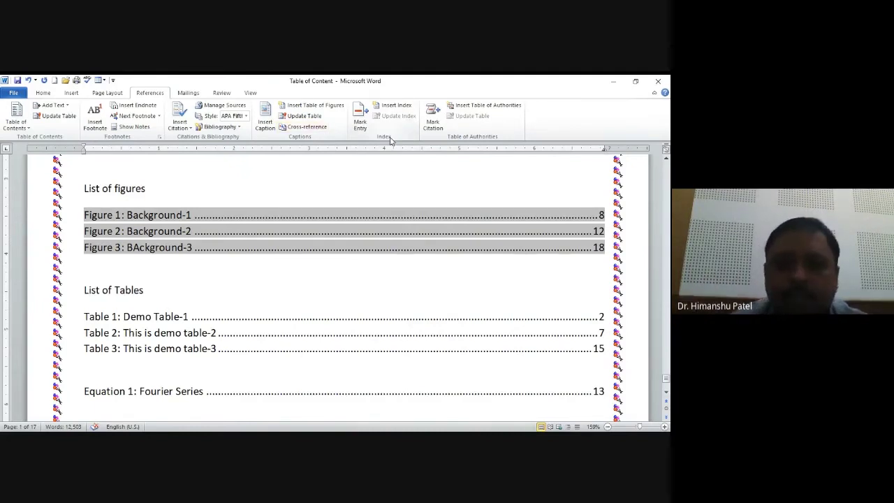
{"action": "key", "text": "ctrl+Home"}
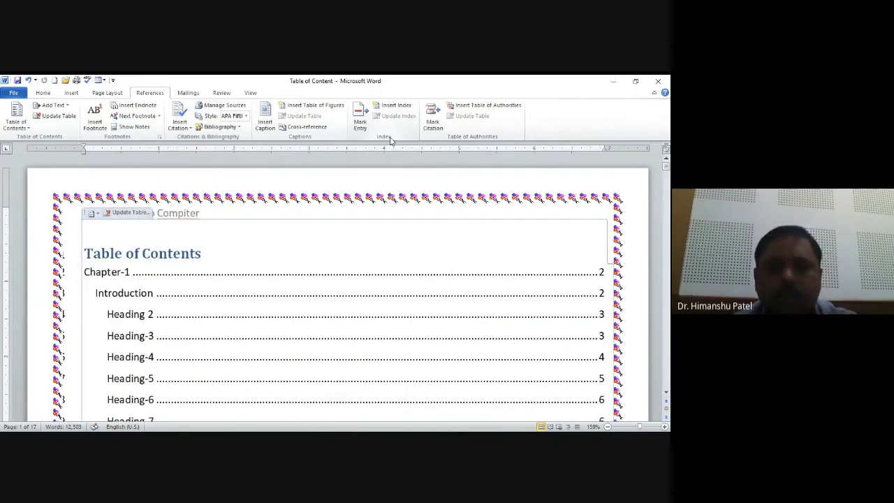
Step: Search the document for "tab" and for the phrase "insert tab"
{"action": "key", "text": "ctrl+f"}
{"action": "type", "text": "tab"}
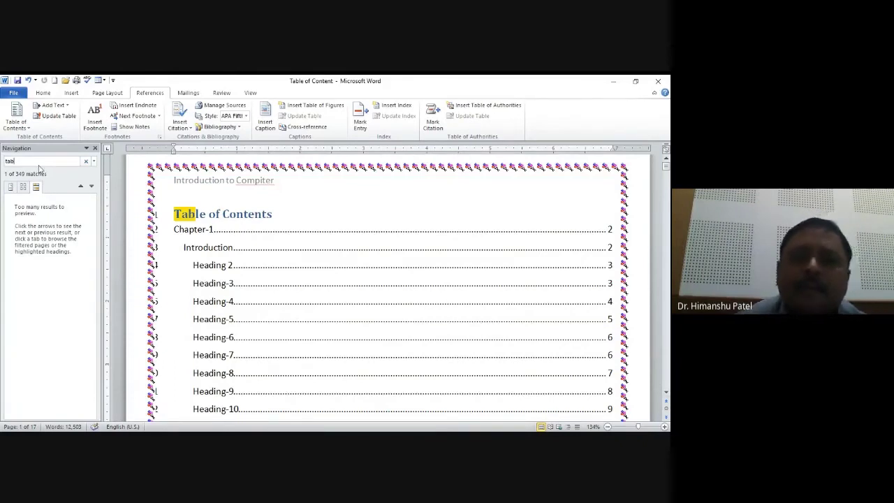
{"action": "key", "text": "BackSpace"}
{"action": "key", "text": "BackSpace"}
{"action": "key", "text": "BackSpace"}
{"action": "type", "text": "insert tya"}
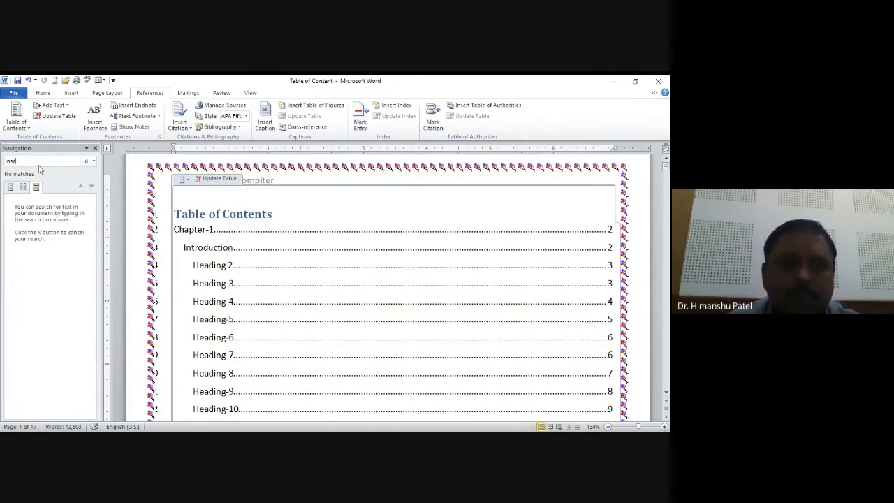
{"action": "key", "text": "BackSpace"}
{"action": "key", "text": "BackSpace"}
{"action": "type", "text": "ab"}
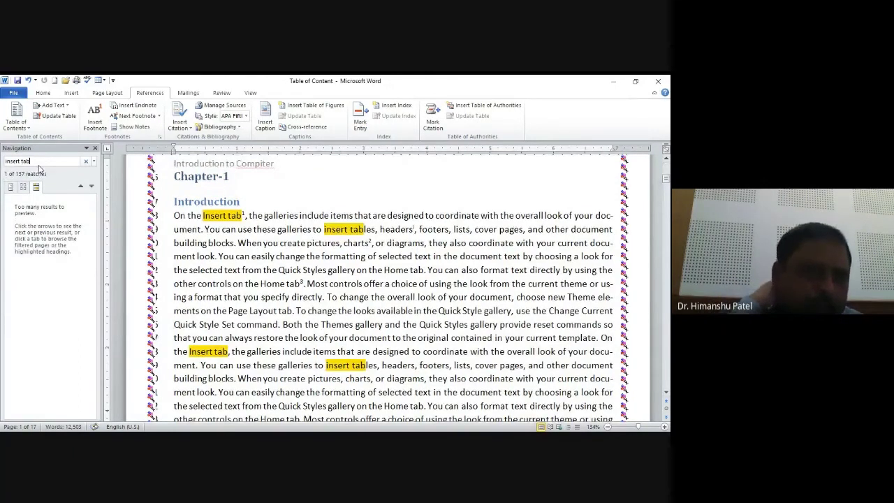
Step: Shorten the search term to "insert" and close the document search
{"action": "key", "text": "BackSpace"}
{"action": "key", "text": "BackSpace"}
{"action": "key", "text": "BackSpace"}
{"action": "key", "text": "BackSpace"}
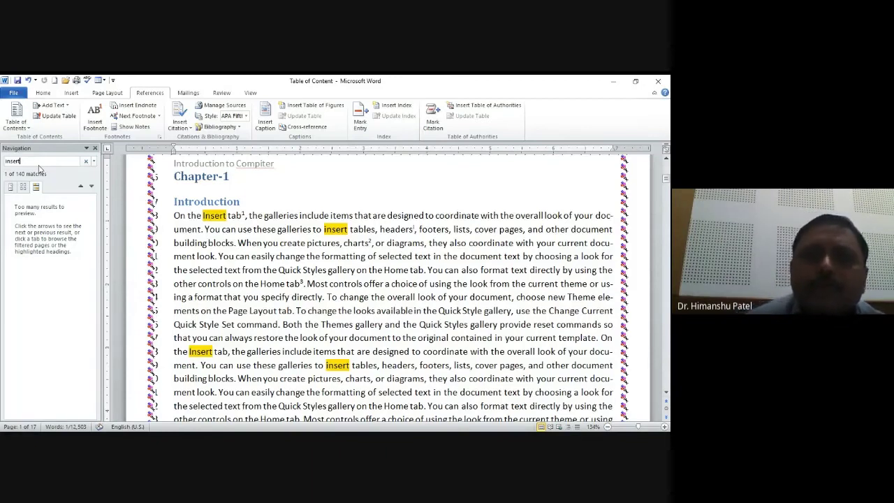
{"action": "left_click", "coordinate": [96, 150]}
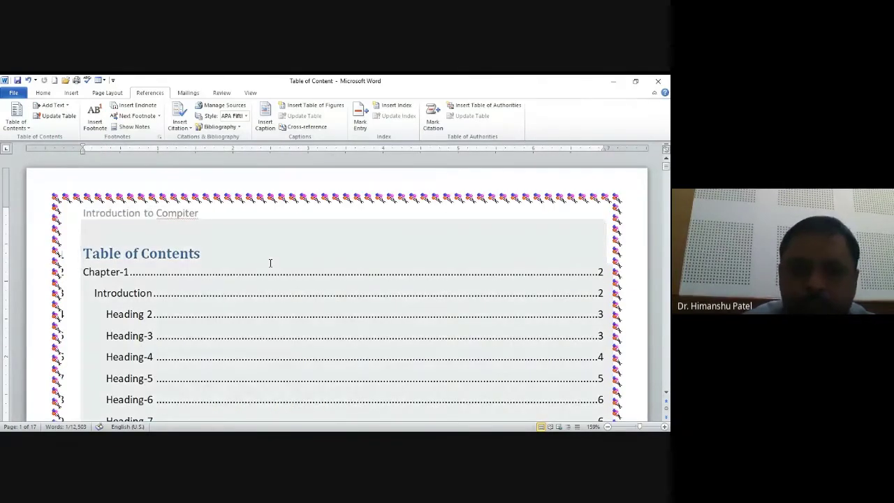
Step: Mark all occurrences of "galleries" as index entries, starting from the first sentence of the Chapter-1 Introduction
{"action": "left_click", "coordinate": [271, 263]}
{"action": "scroll", "coordinate": [270, 263], "scroll_direction": "down", "scroll_amount": 5}
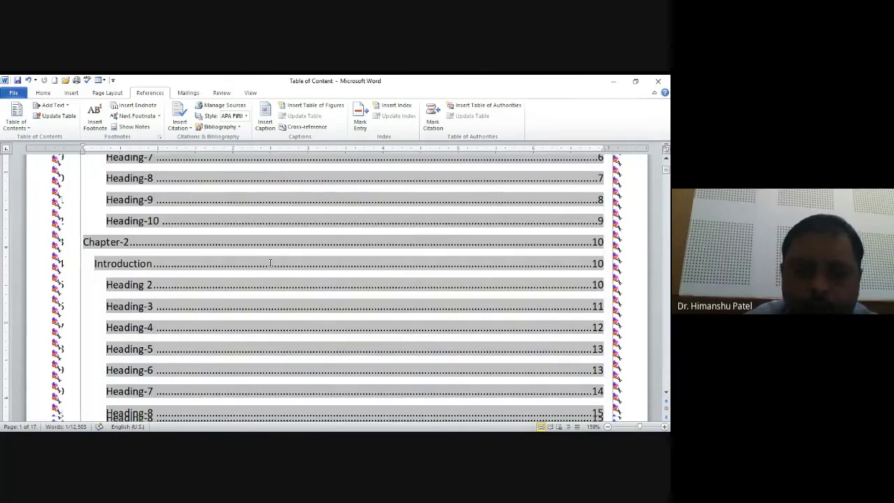
{"action": "key", "text": "Page_Down"}
{"action": "key", "text": "Page_Down"}
{"action": "key", "text": "Page_Down"}
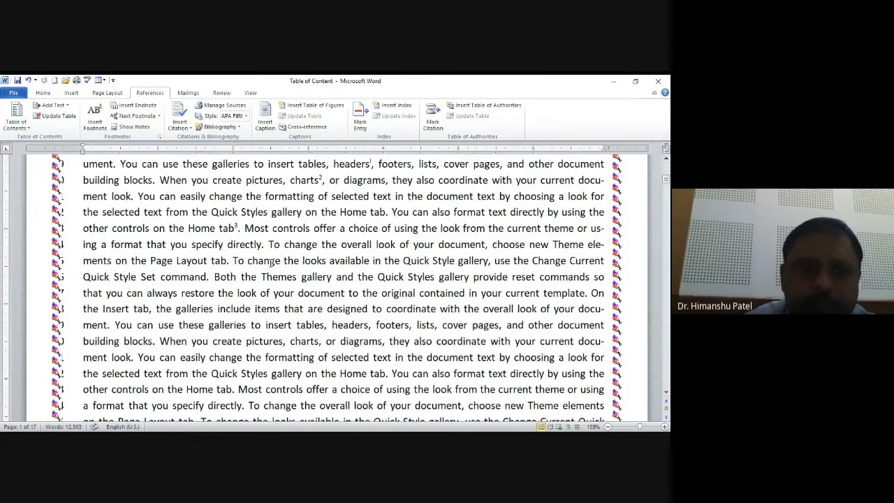
{"action": "scroll", "coordinate": [271, 263], "scroll_direction": "up", "scroll_amount": 3}
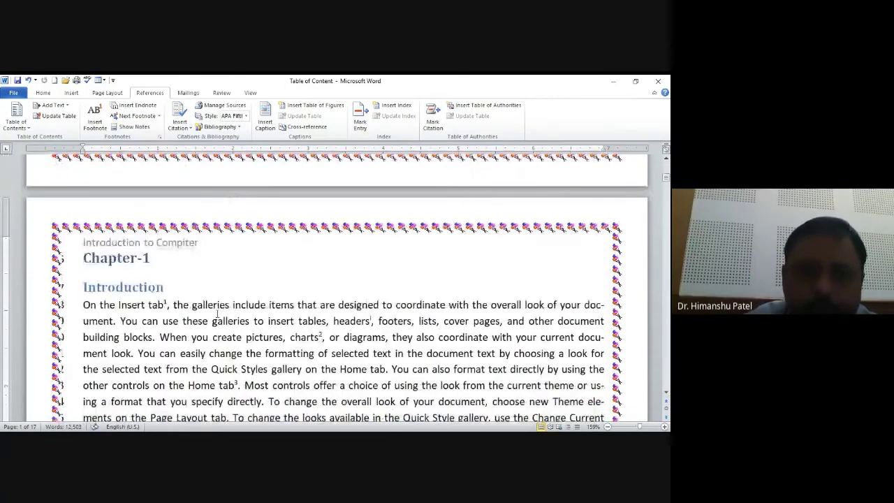
{"action": "double_click", "coordinate": [215, 305]}
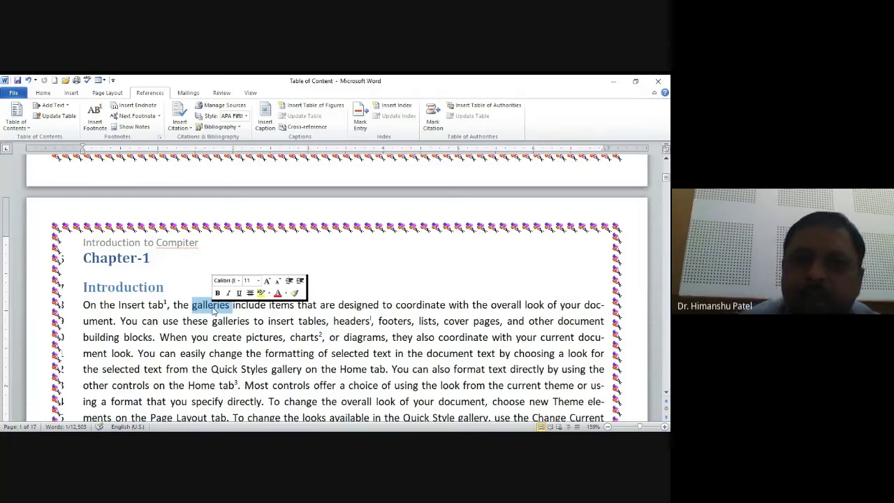
{"action": "left_click", "coordinate": [360, 124]}
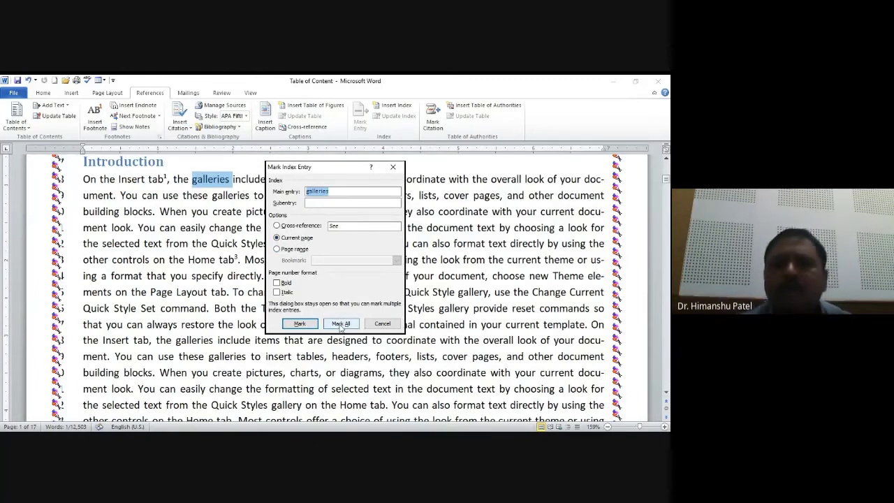
{"action": "left_click", "coordinate": [335, 325]}
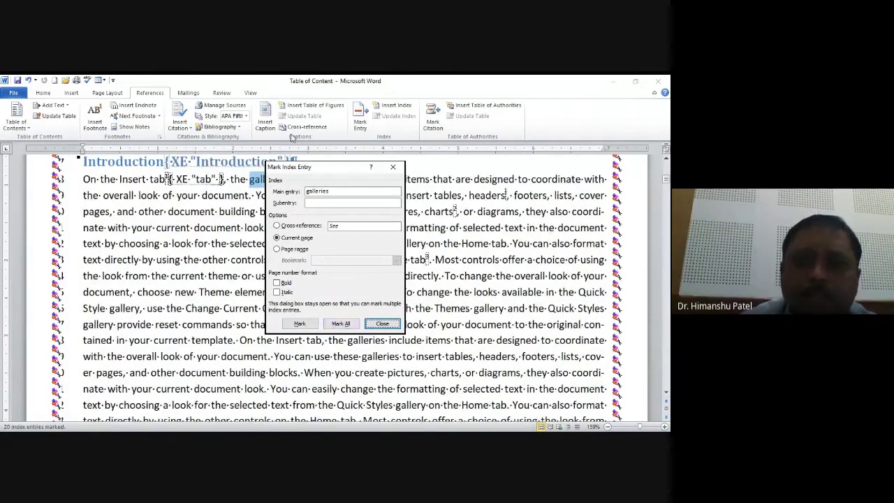
{"action": "left_click", "coordinate": [383, 323]}
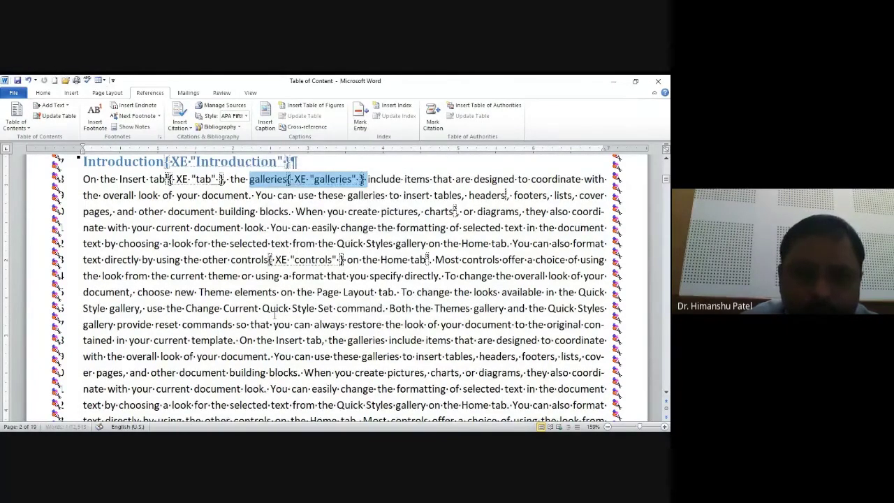
Step: Mark all occurrences of "commands" in the Introduction text as index entries
{"action": "double_click", "coordinate": [209, 326]}
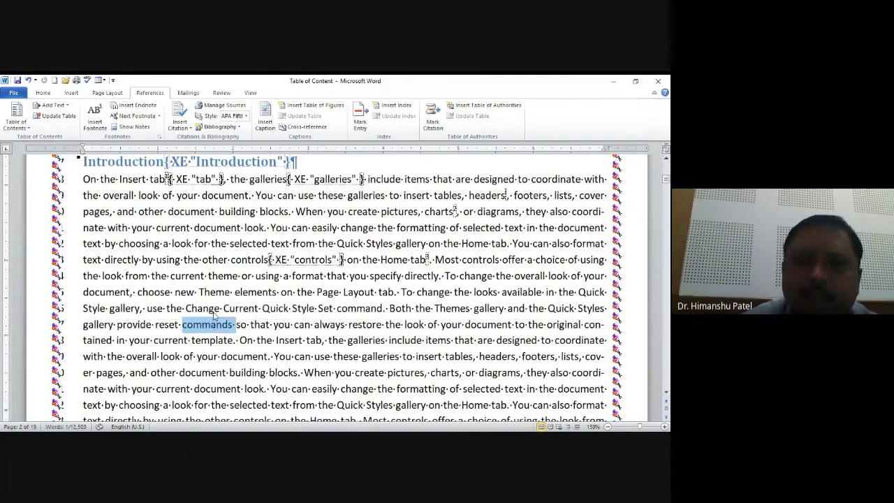
{"action": "left_click", "coordinate": [360, 118]}
{"action": "left_click", "coordinate": [347, 325]}
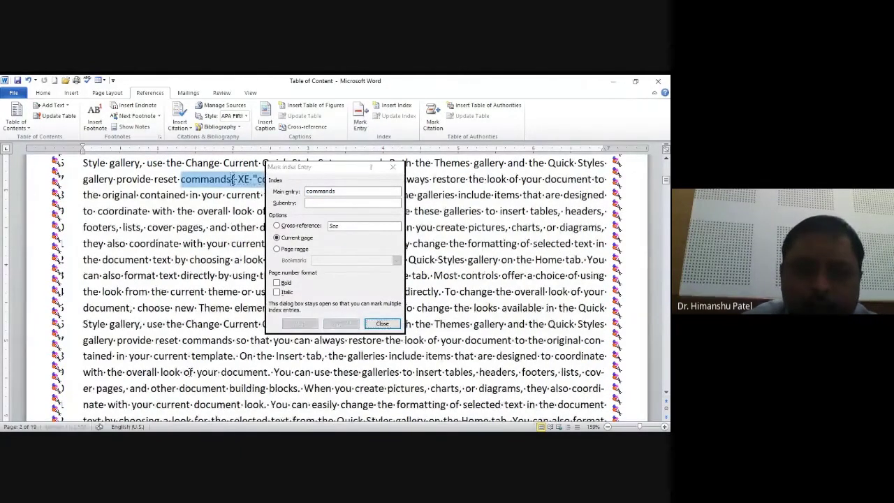
Step: Mark all occurrences of "document" as index entries and leave the index marking dialog
{"action": "double_click", "coordinate": [251, 373]}
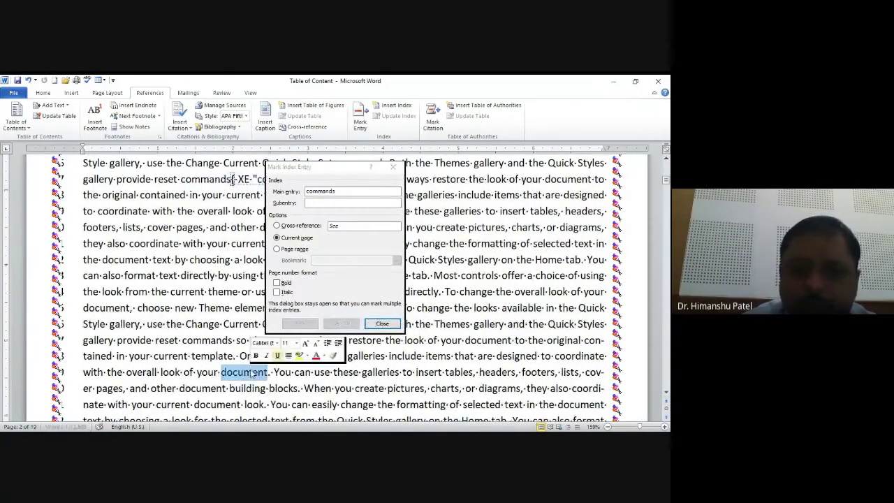
{"action": "left_click", "coordinate": [394, 168]}
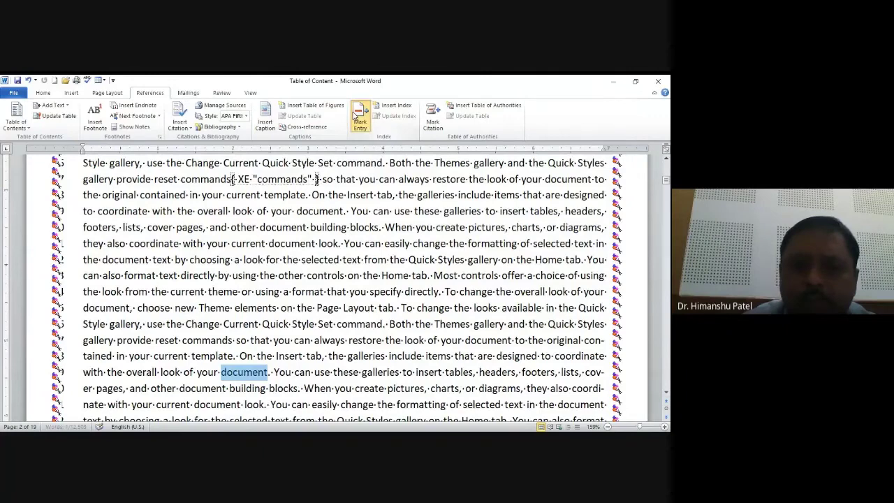
{"action": "left_click", "coordinate": [359, 116]}
{"action": "left_click", "coordinate": [348, 326]}
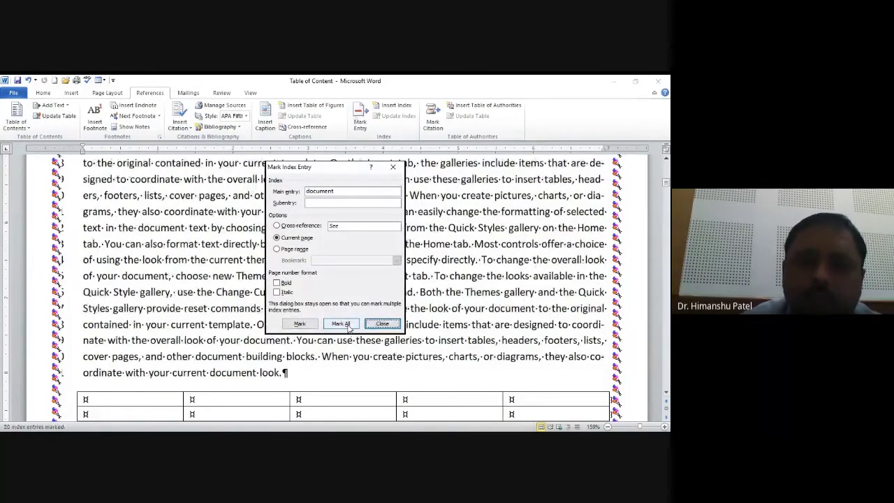
{"action": "left_click", "coordinate": [374, 325]}
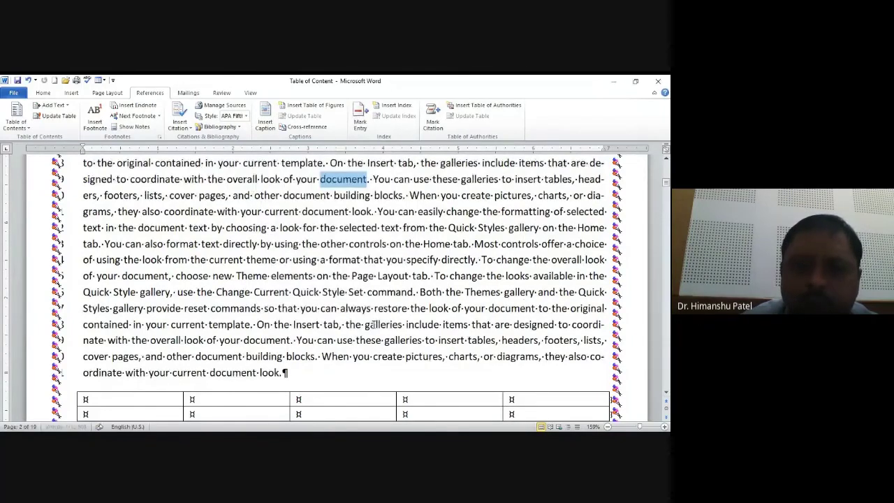
Step: Hide the paragraph marks and other formatting symbols in the document
{"action": "scroll", "coordinate": [374, 324], "scroll_direction": "down", "scroll_amount": 10}
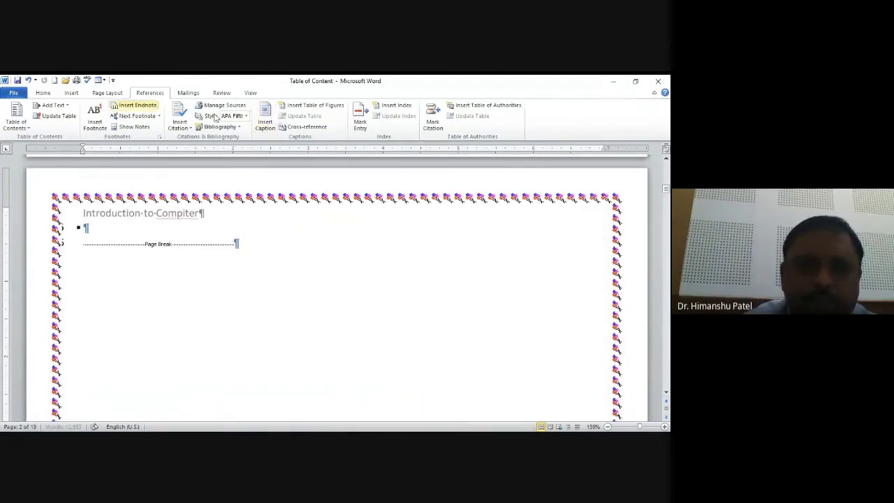
{"action": "left_click", "coordinate": [44, 93]}
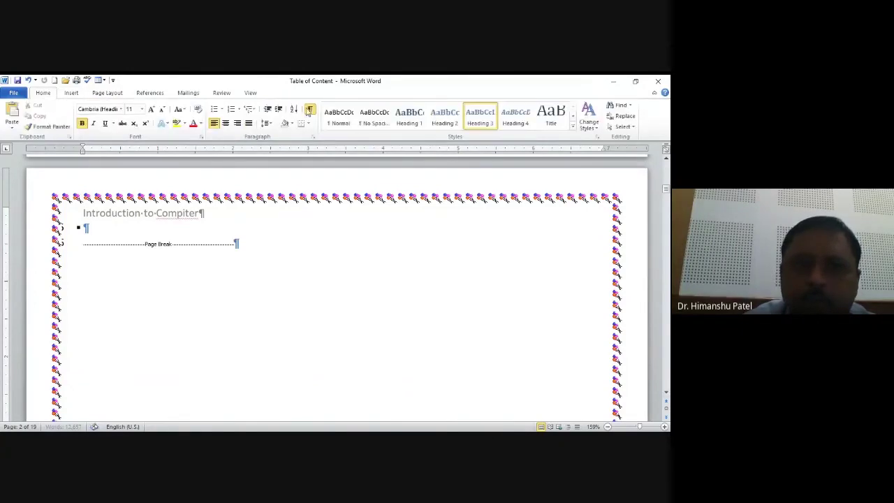
{"action": "left_click", "coordinate": [311, 110]}
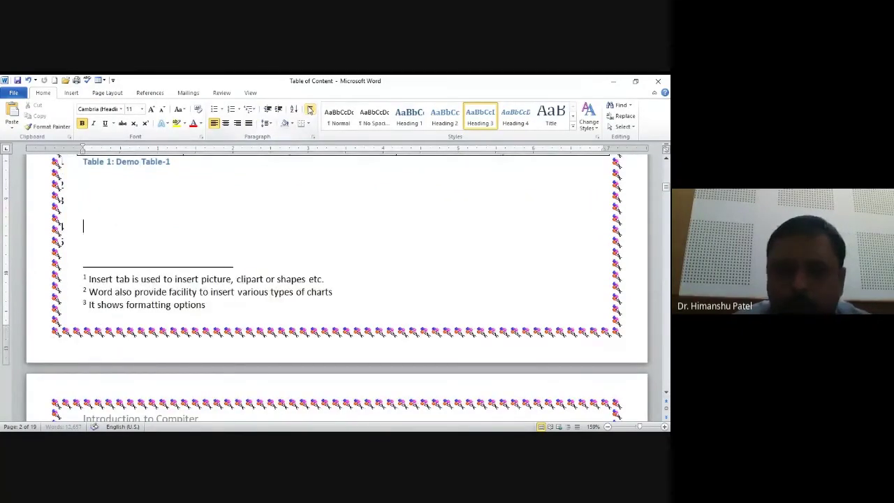
Step: Mark all occurrences of "pictures" as index entries, using the word in the Chapter-1 Introduction paragraph
{"action": "key", "text": "ctrl+Home"}
{"action": "key", "text": "Page_Down"}
{"action": "key", "text": "Page_Down"}
{"action": "key", "text": "Page_Down"}
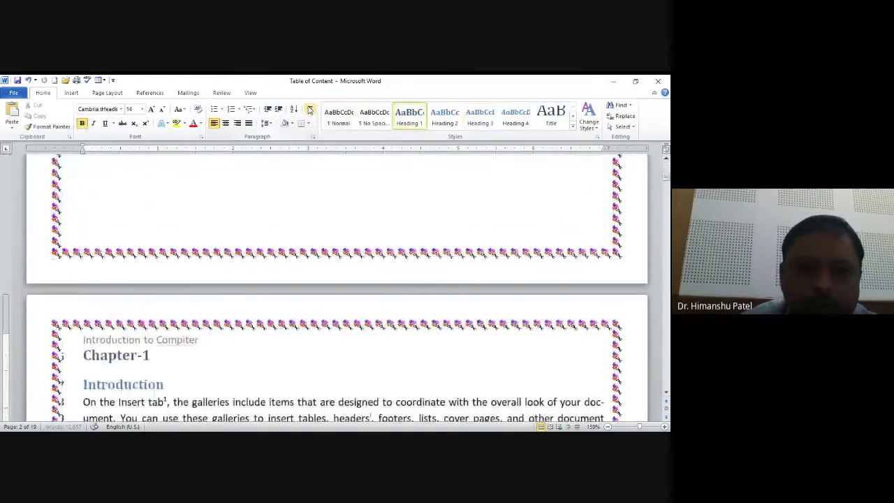
{"action": "key", "text": "Page_Down"}
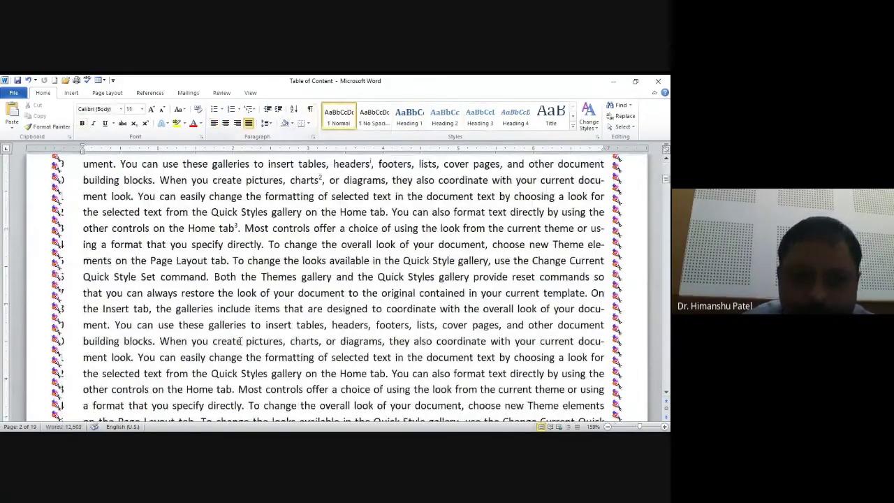
{"action": "double_click", "coordinate": [252, 343]}
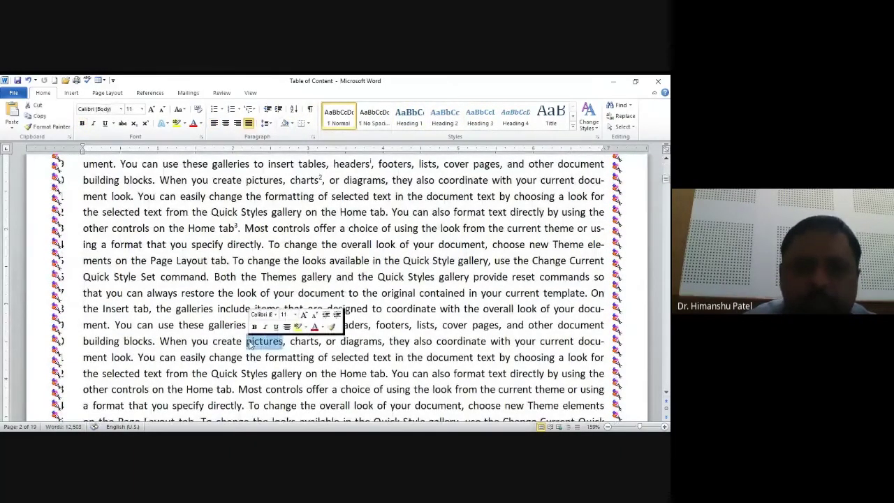
{"action": "left_click", "coordinate": [150, 93]}
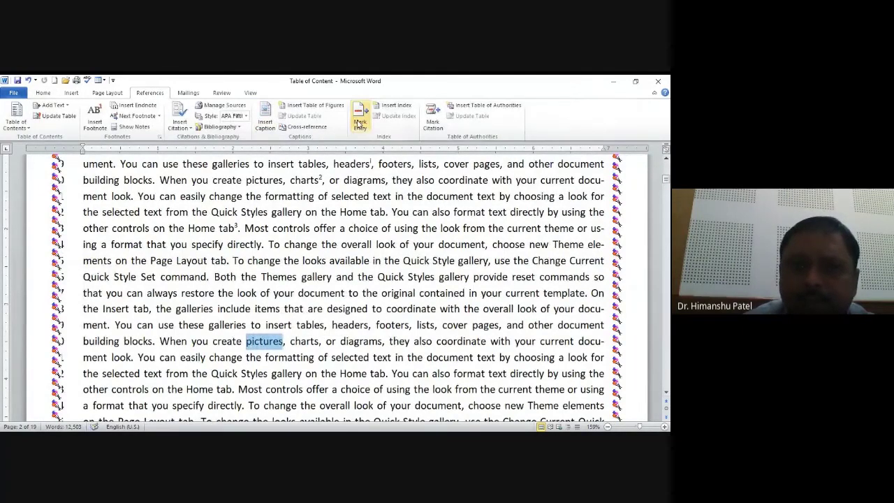
{"action": "left_click", "coordinate": [359, 123]}
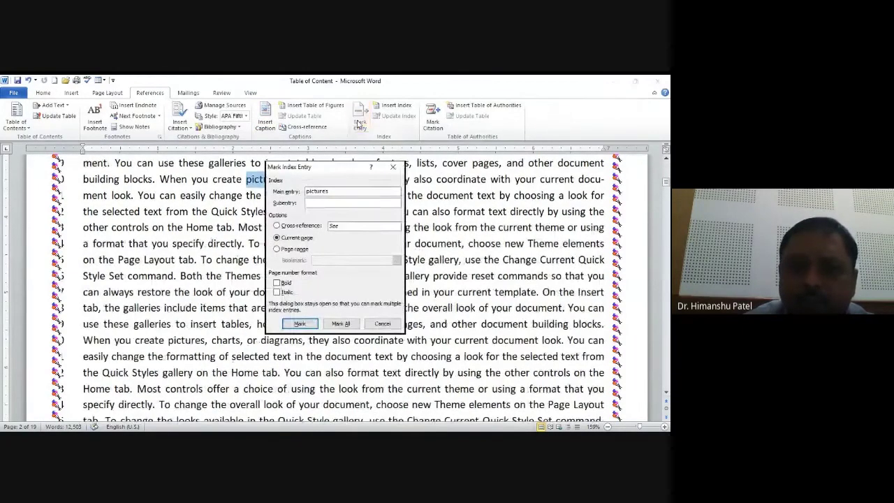
{"action": "left_click", "coordinate": [342, 324]}
{"action": "left_click", "coordinate": [383, 324]}
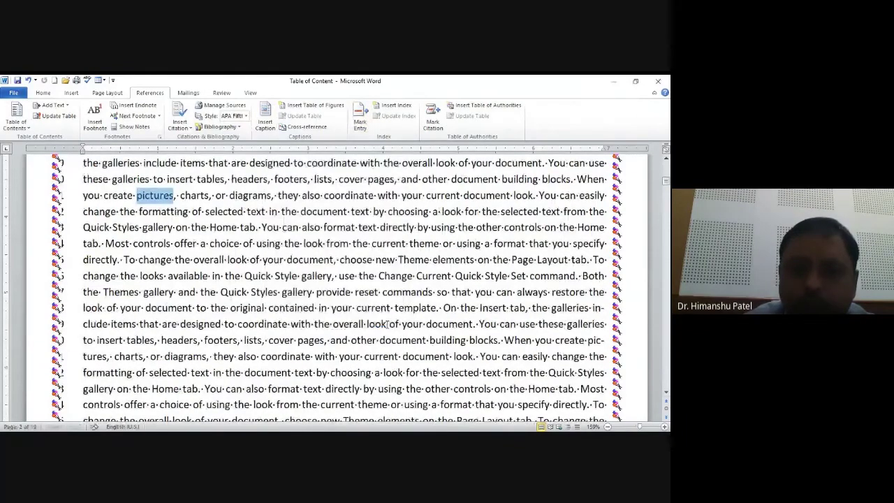
Step: Mark all occurrences of "diagrams" as index entries and hide the formatting symbols again
{"action": "double_click", "coordinate": [175, 359]}
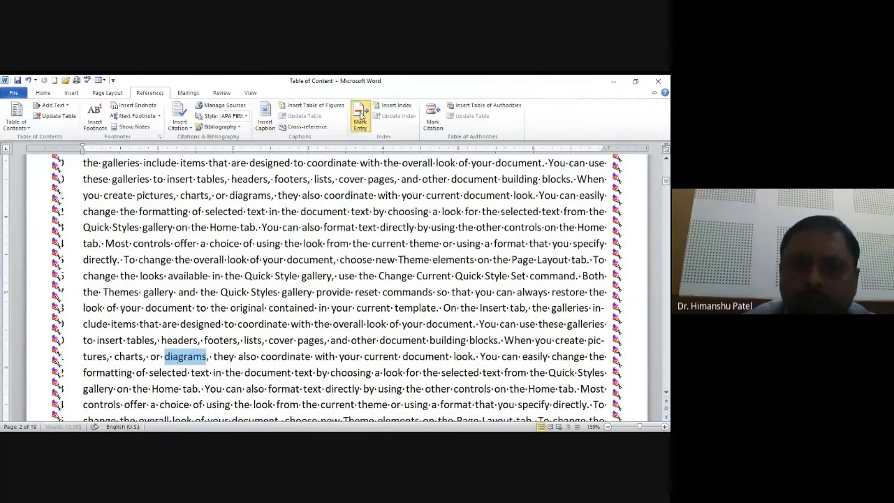
{"action": "left_click", "coordinate": [360, 116]}
{"action": "left_click", "coordinate": [341, 324]}
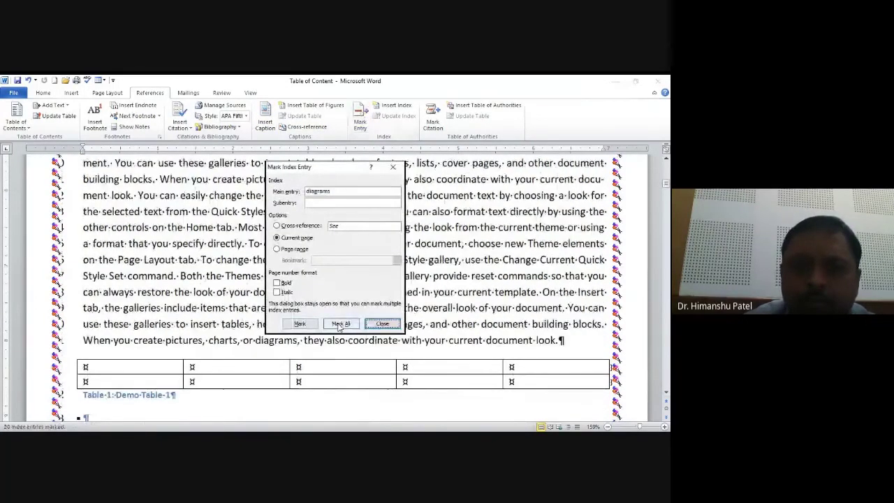
{"action": "left_click", "coordinate": [382, 324]}
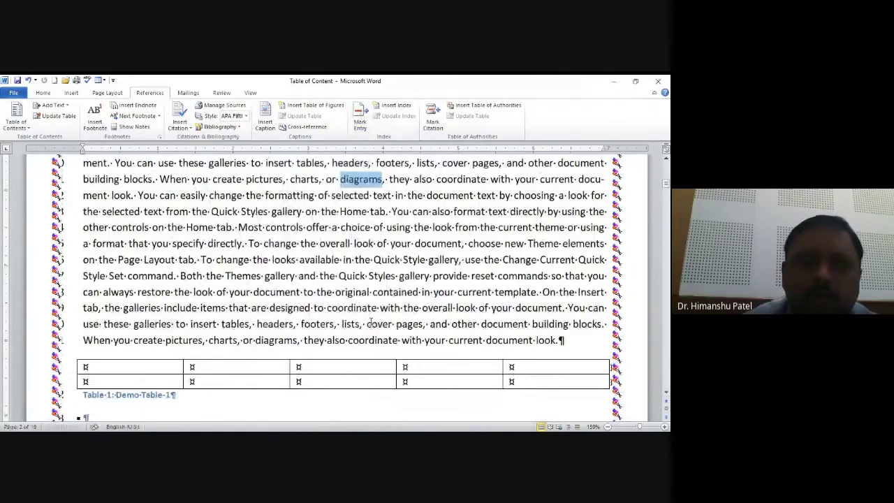
{"action": "left_click", "coordinate": [43, 93]}
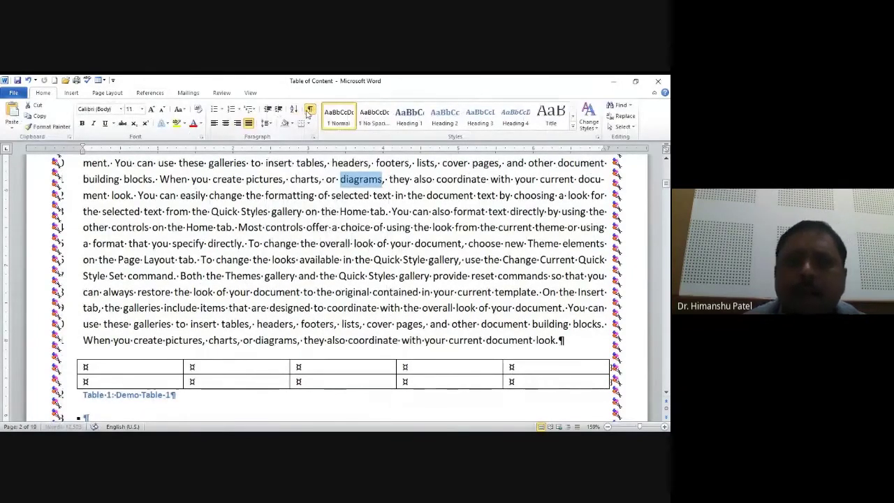
{"action": "left_click", "coordinate": [309, 114]}
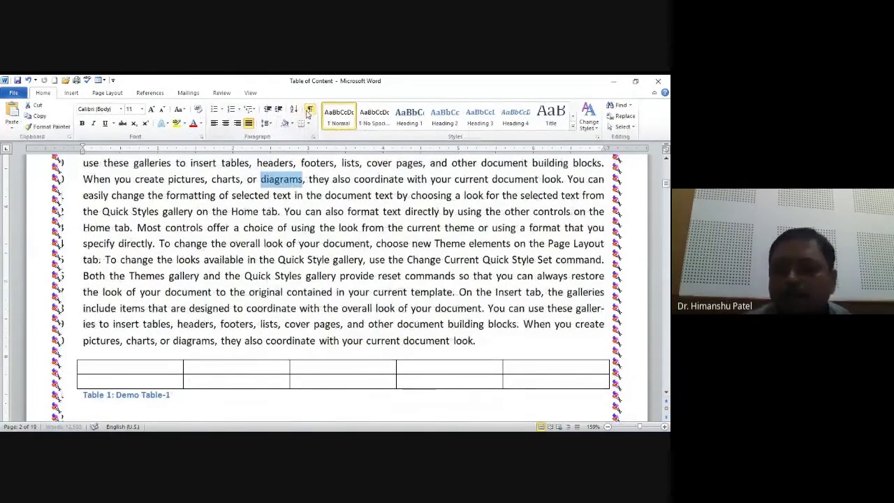
Step: Add the line "Important Keywords" at the end of the document, below the list of equations, and start a new line
{"action": "key", "text": "ctrl+End"}
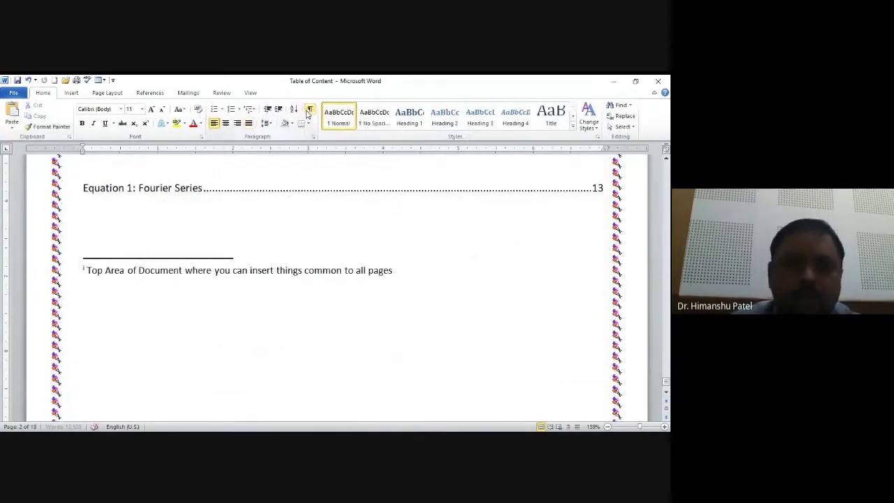
{"action": "type", "text": "Imp"}
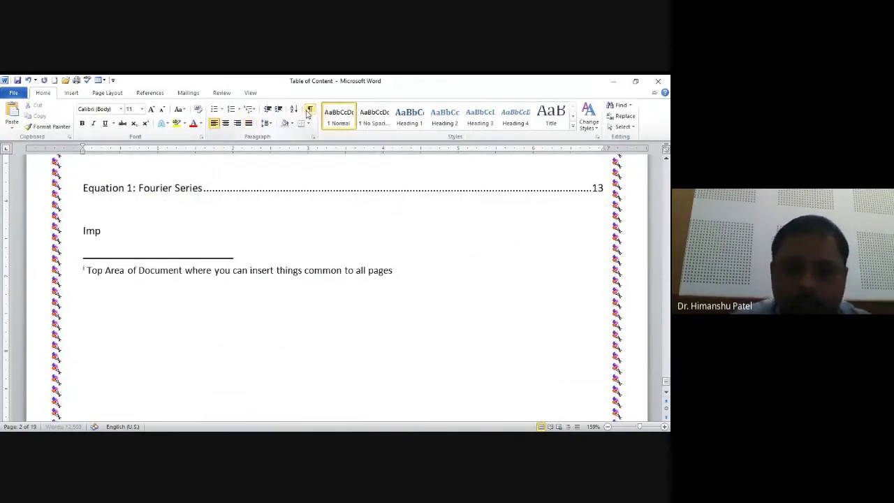
{"action": "type", "text": "ortant"}
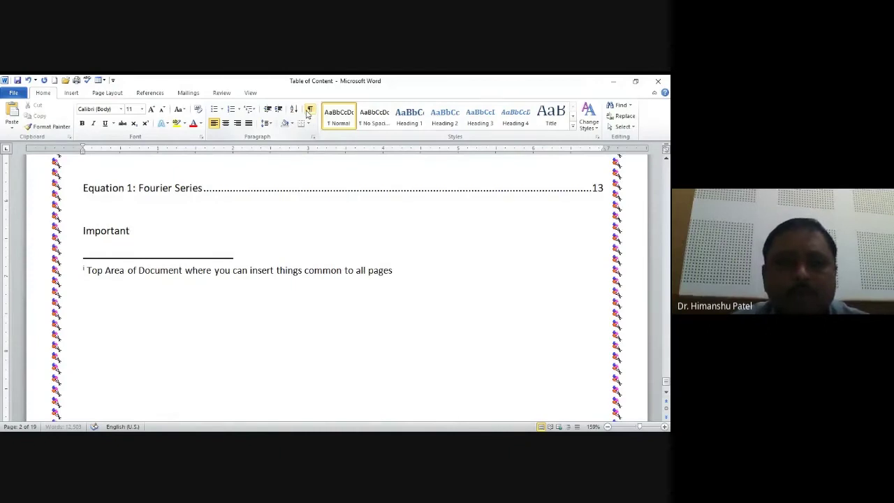
{"action": "type", "text": " Ke"}
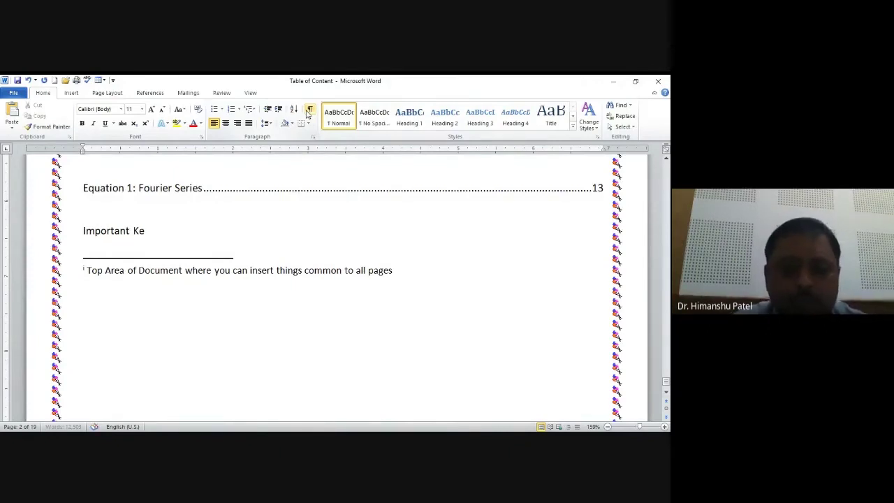
{"action": "type", "text": "ywords"}
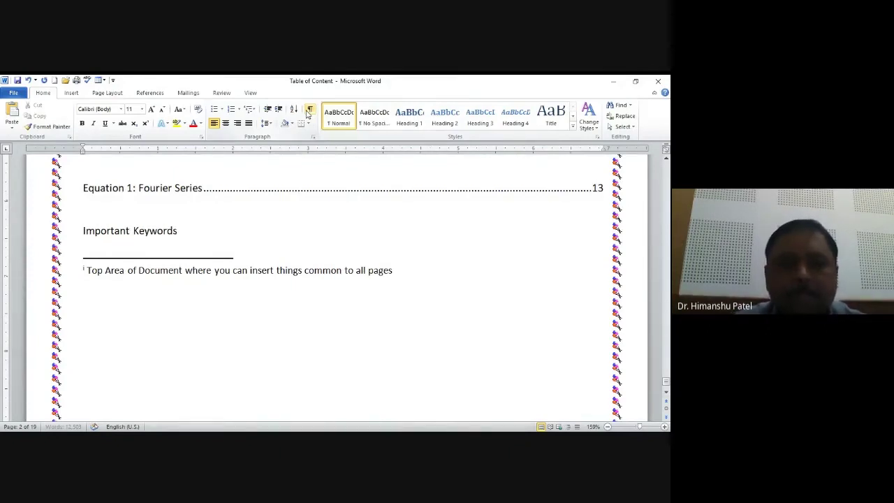
{"action": "key", "text": "Return"}
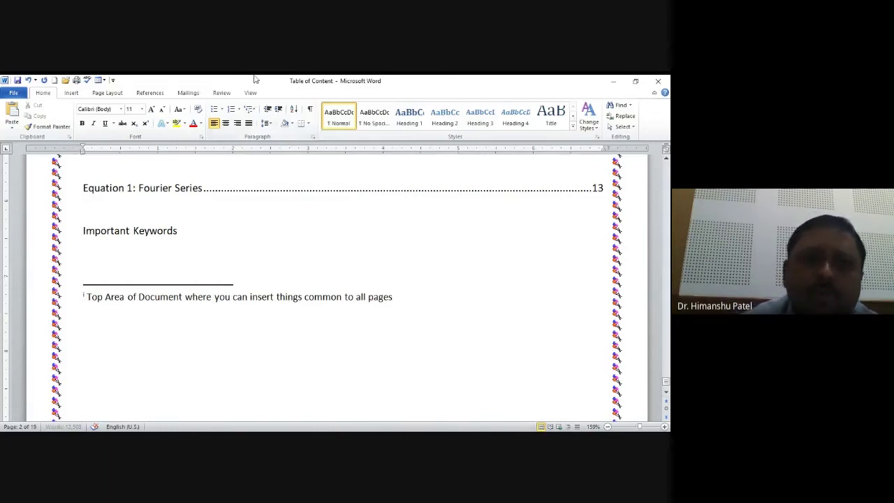
Step: Insert an index of the marked entries below "Important Keywords", using the Indented type and 1 column
{"action": "left_click", "coordinate": [79, 93]}
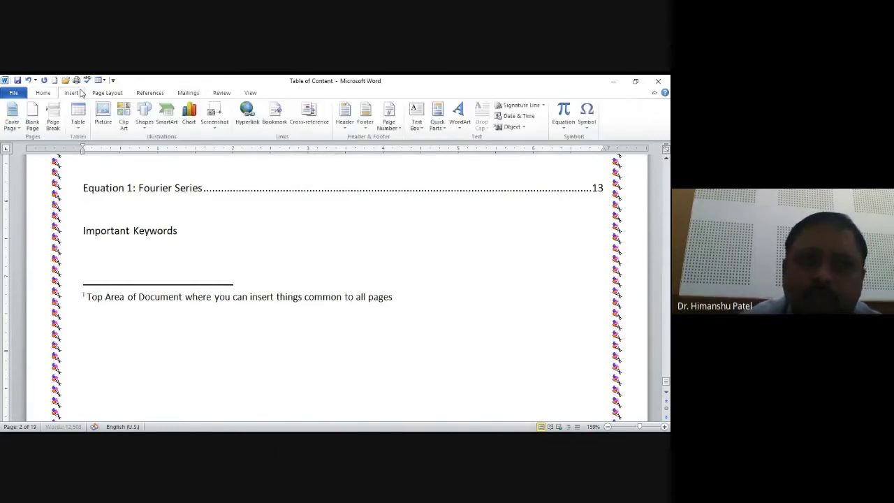
{"action": "left_click", "coordinate": [142, 95]}
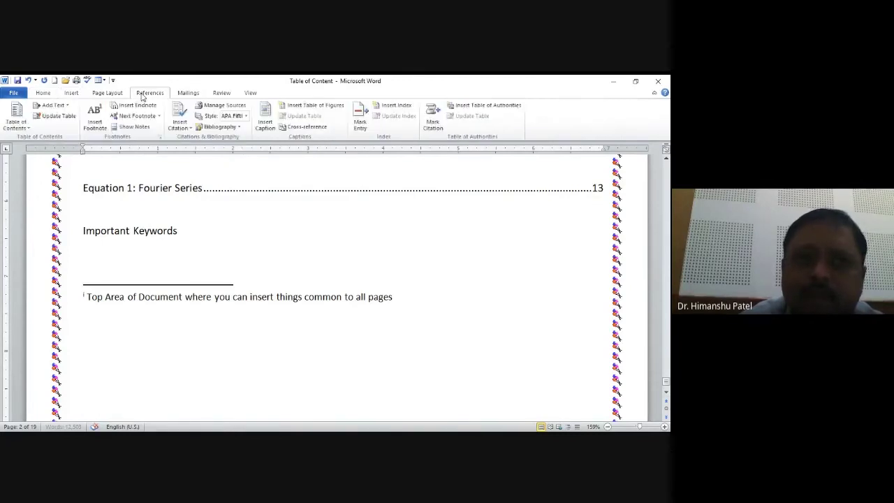
{"action": "left_click", "coordinate": [393, 109]}
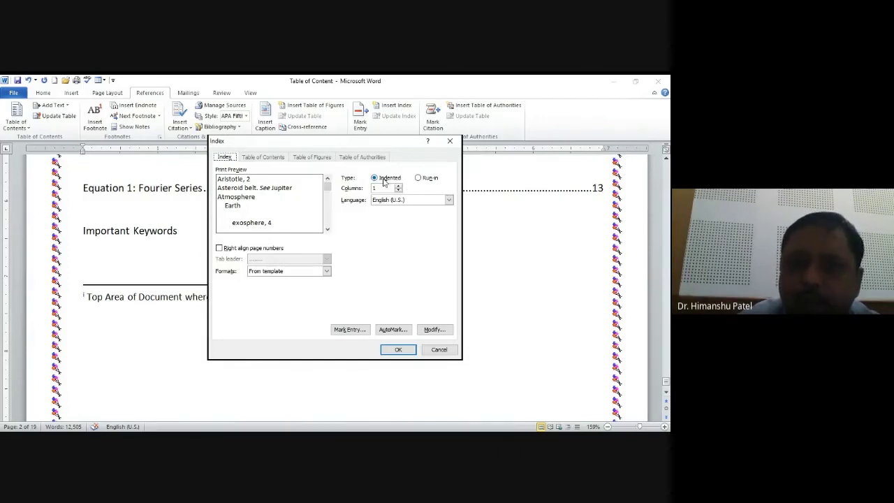
{"action": "left_click", "coordinate": [418, 179]}
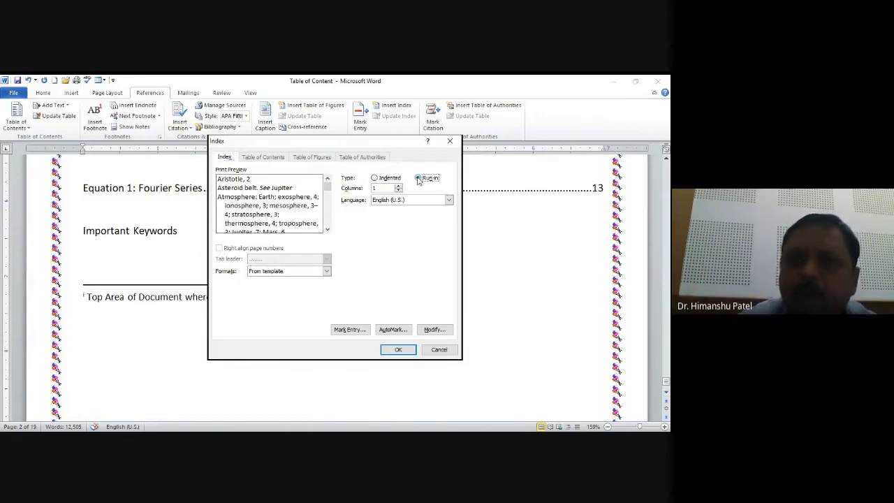
{"action": "left_click", "coordinate": [382, 178]}
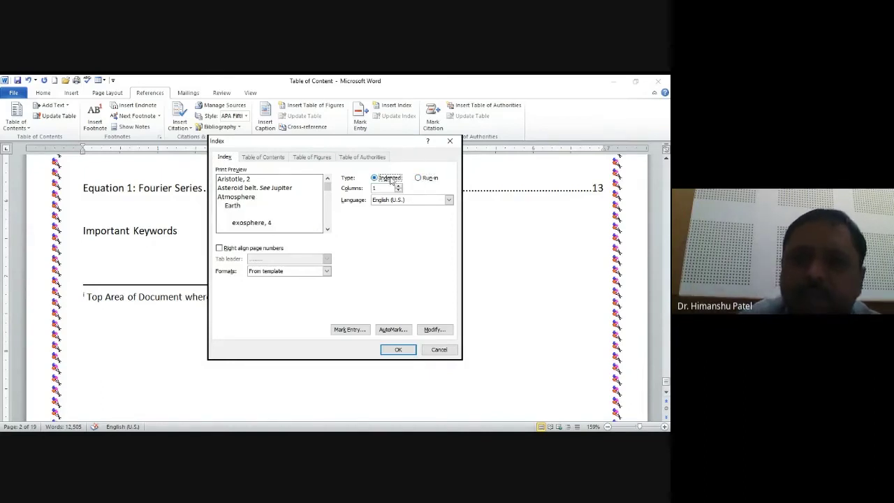
{"action": "left_click", "coordinate": [399, 190]}
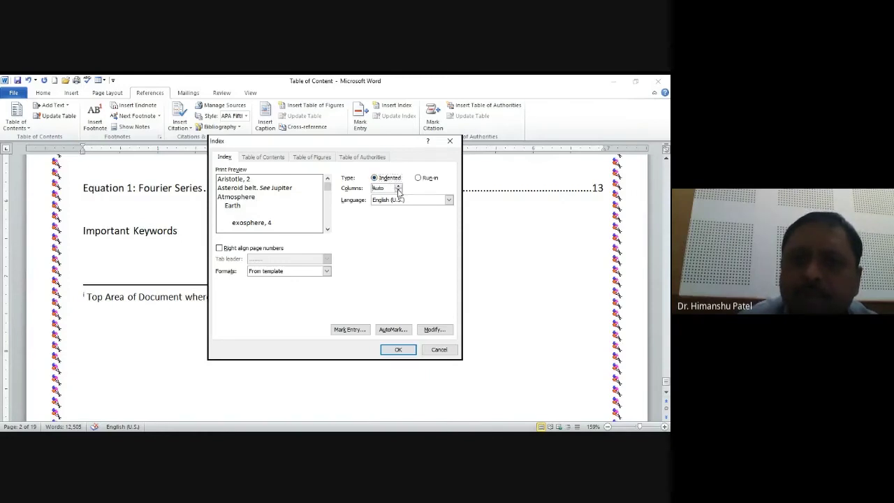
{"action": "left_click", "coordinate": [399, 187]}
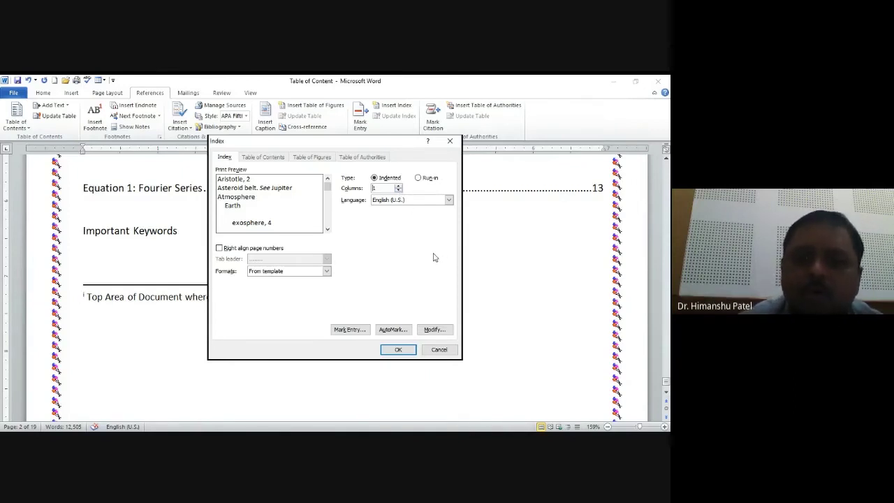
{"action": "left_click", "coordinate": [399, 350]}
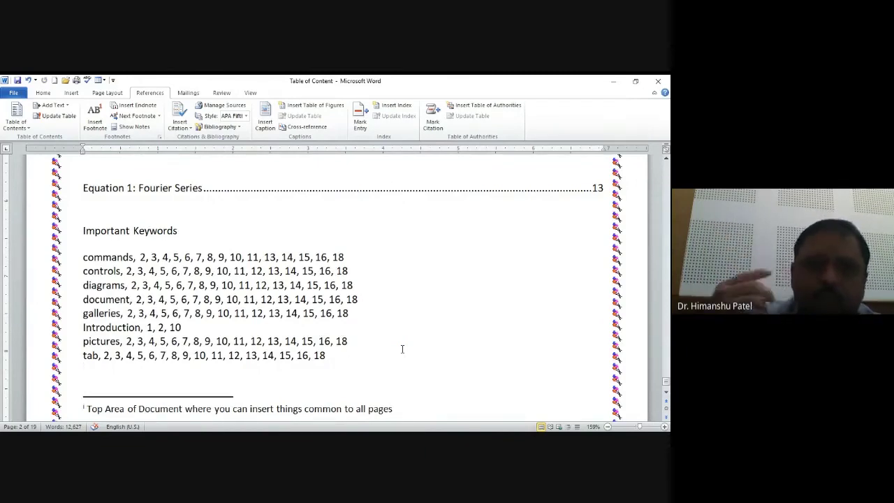
Step: Update the index of keywords at the end of the document
{"action": "double_click", "coordinate": [98, 329]}
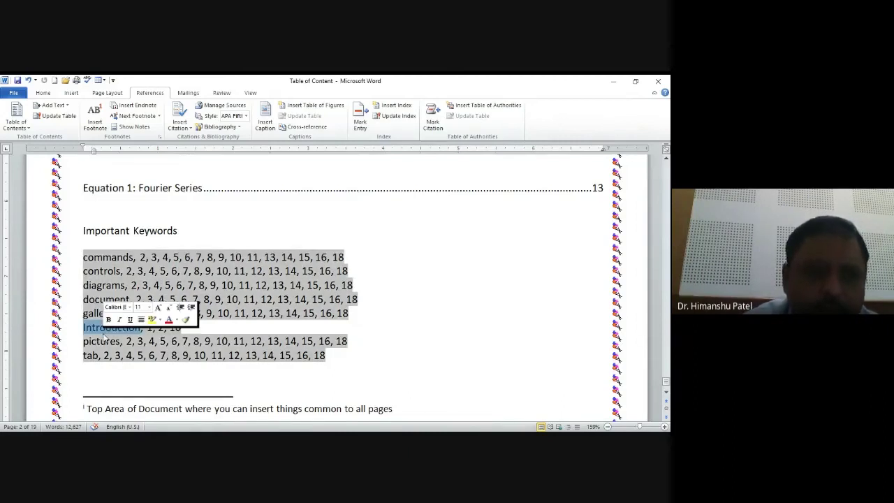
{"action": "left_click", "coordinate": [198, 372]}
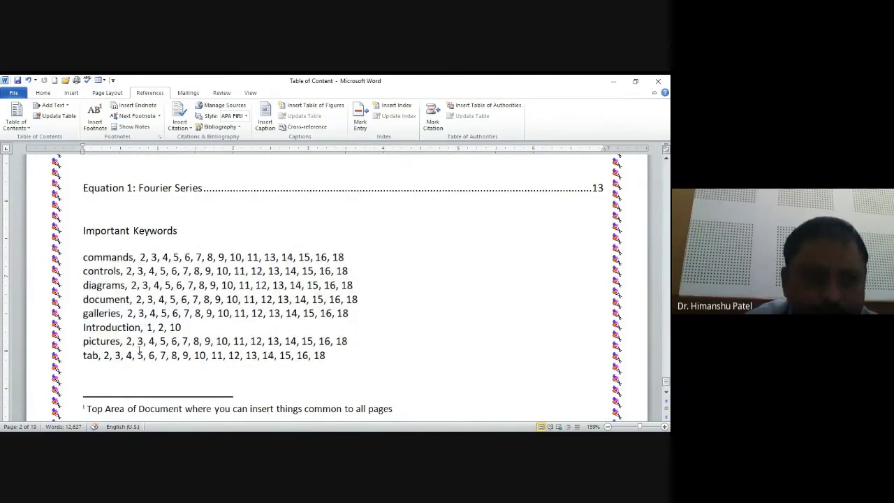
{"action": "left_click", "coordinate": [91, 356]}
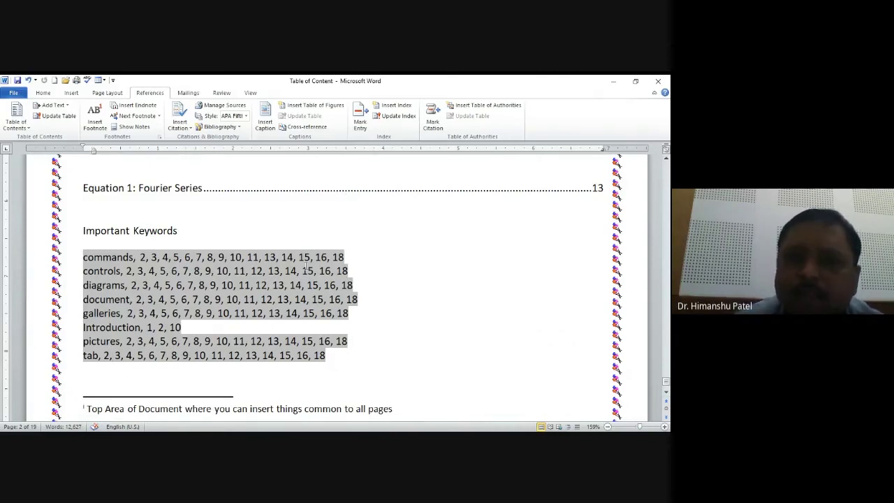
{"action": "left_click", "coordinate": [405, 117]}
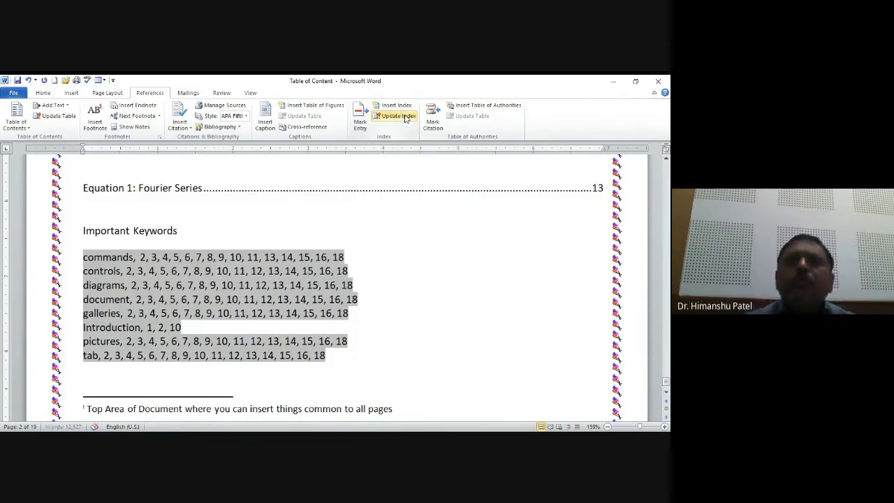